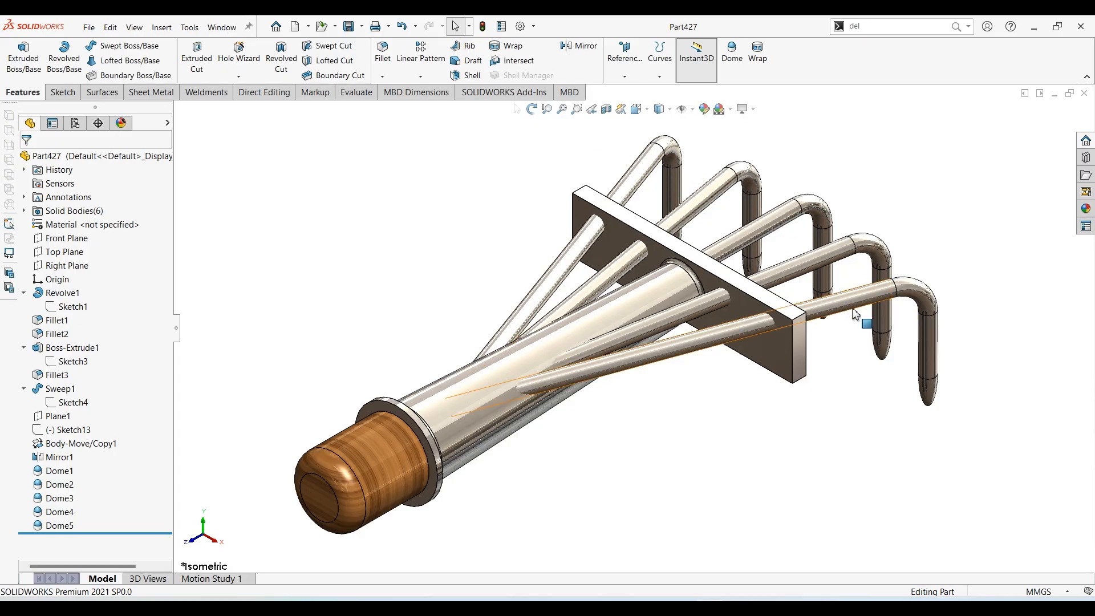
Examine the finished Part427 hand rake model and its dimensioned PDF drawing
click(625, 415)
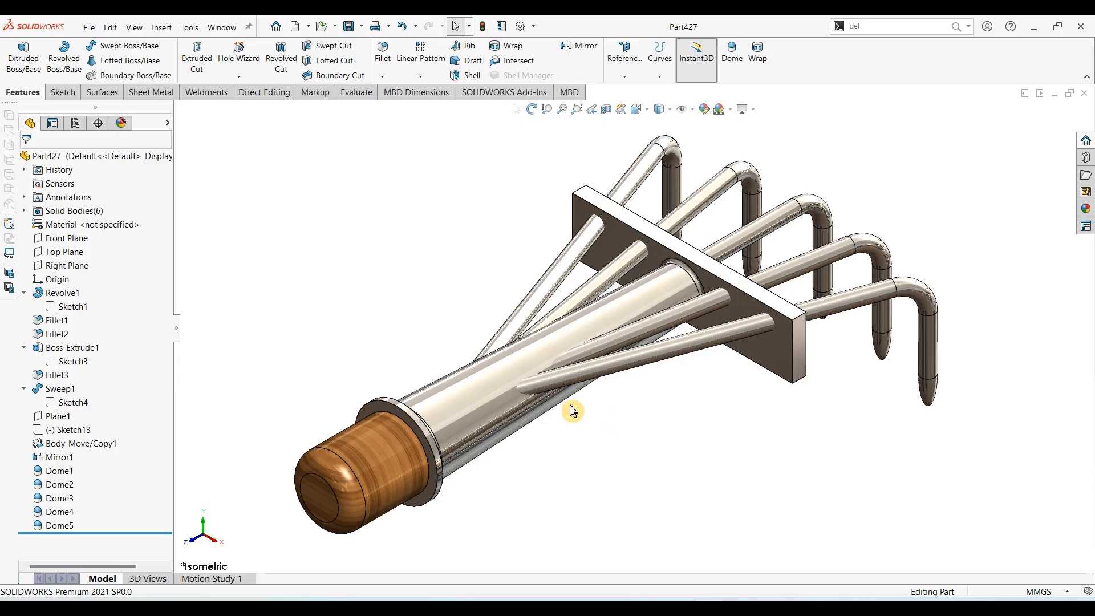
middle_drag(582, 496, 557, 452)
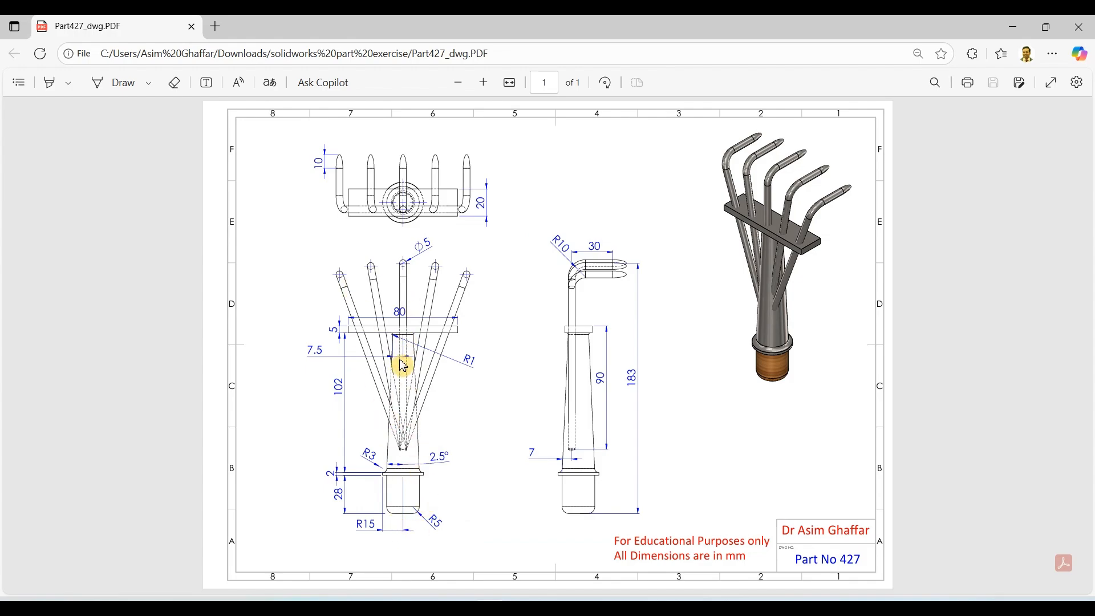
click(1014, 27)
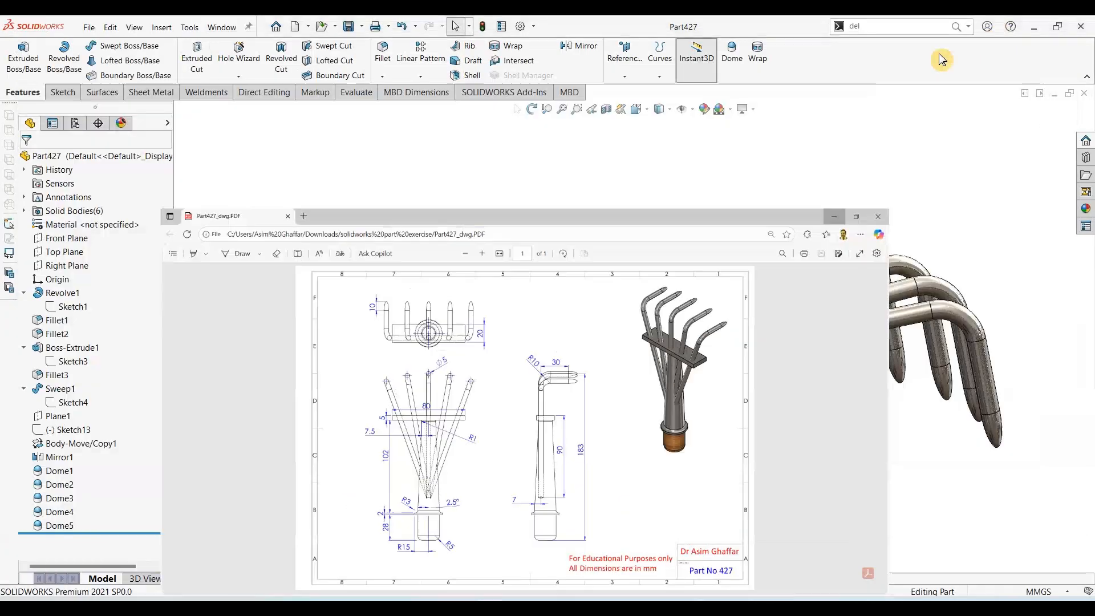
Create a new part document and start a sketch on the Top Plane
click(89, 27)
click(102, 44)
click(608, 428)
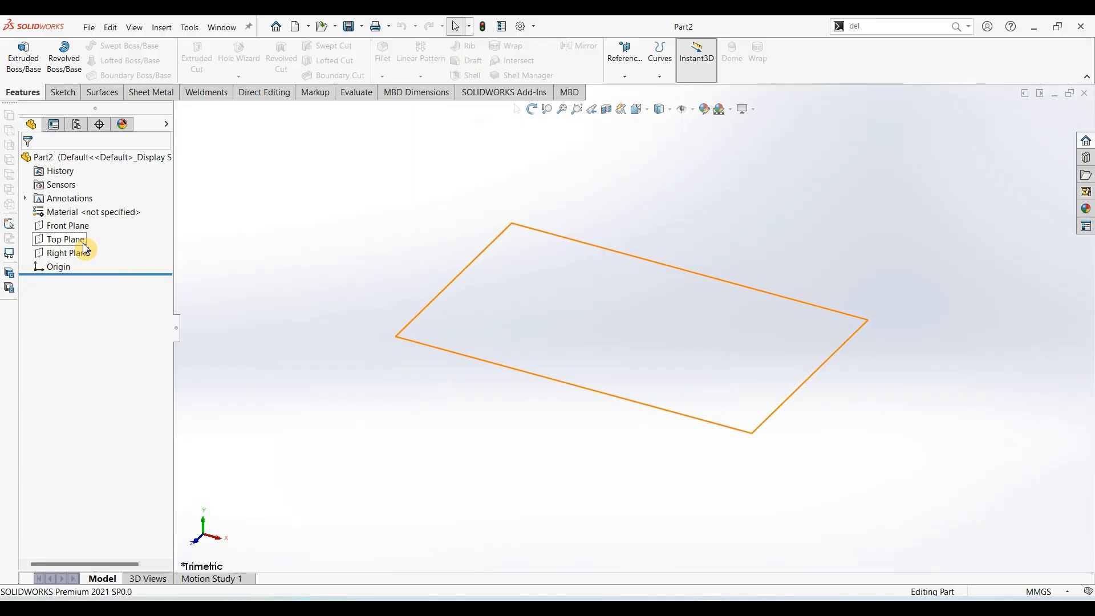
click(82, 242)
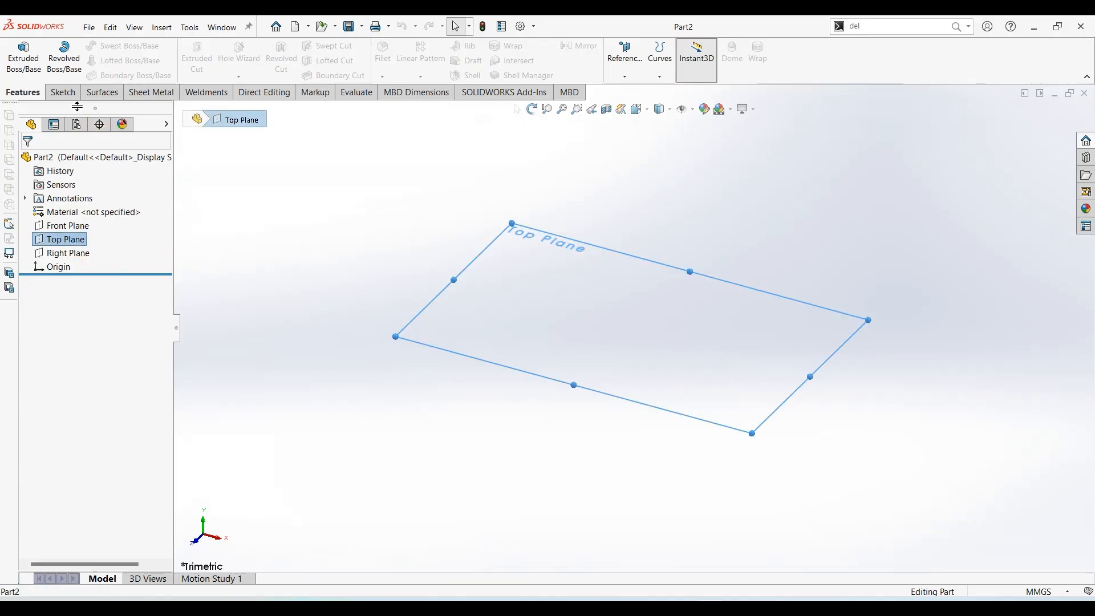
click(63, 92)
click(19, 54)
Draw a closed half-profile of the handle from the origin, about 256 mm tall, with a straight base, thin projecting flange and tapered upper shaft
click(113, 48)
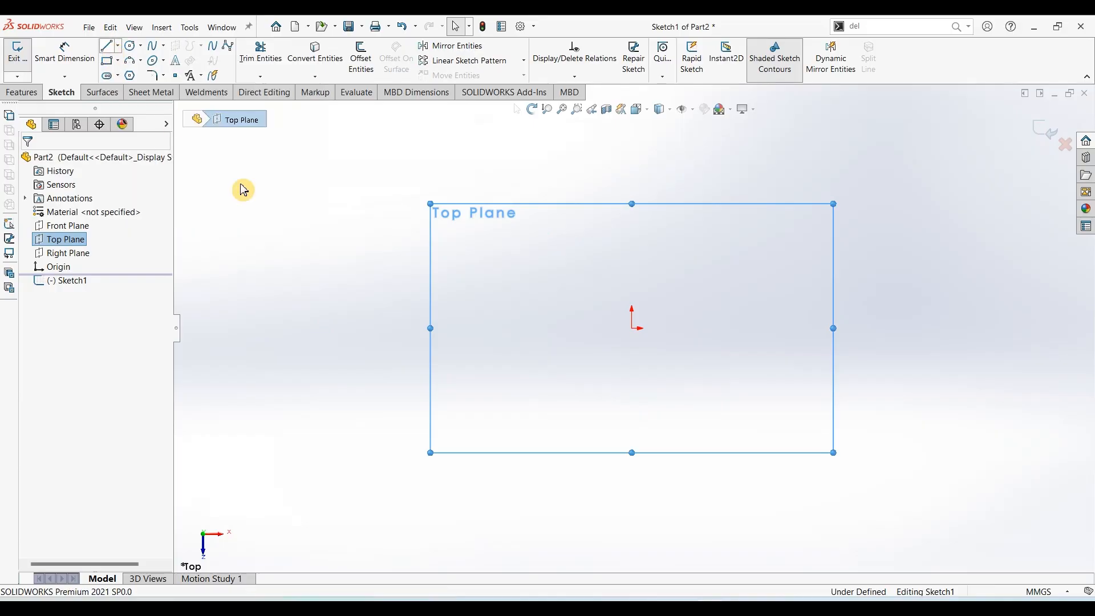
click(632, 328)
click(560, 329)
click(560, 248)
click(522, 248)
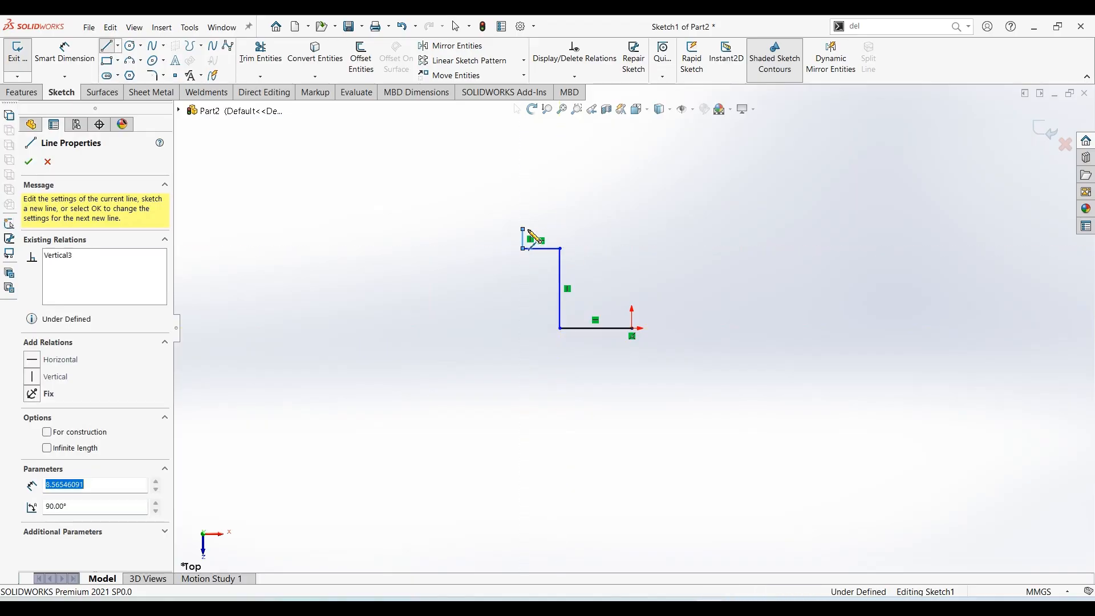
click(559, 229)
scroll(560, 229, up, 7)
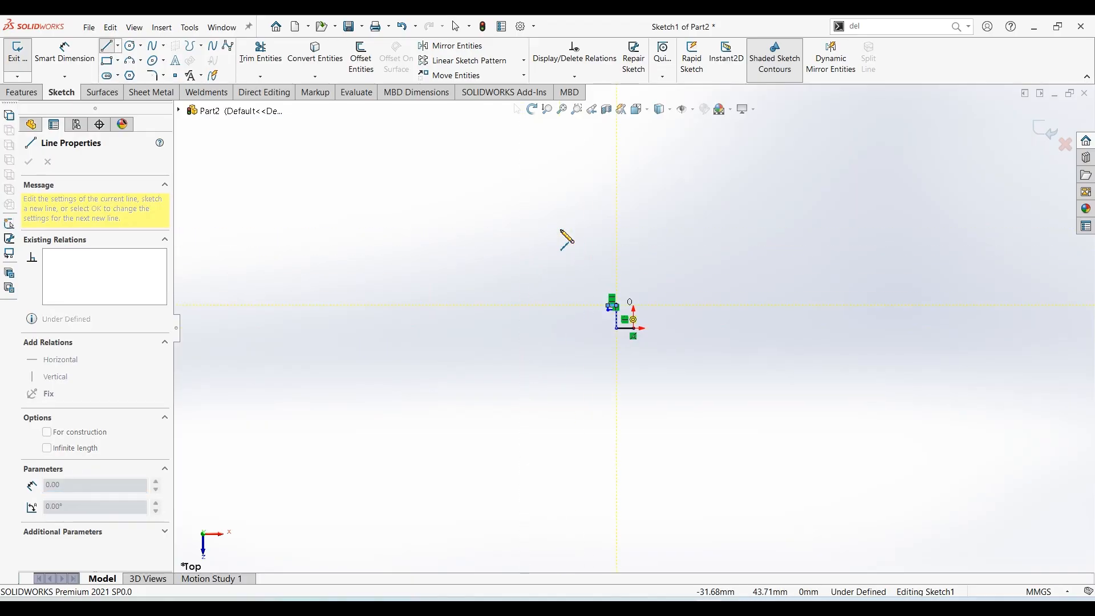
click(629, 194)
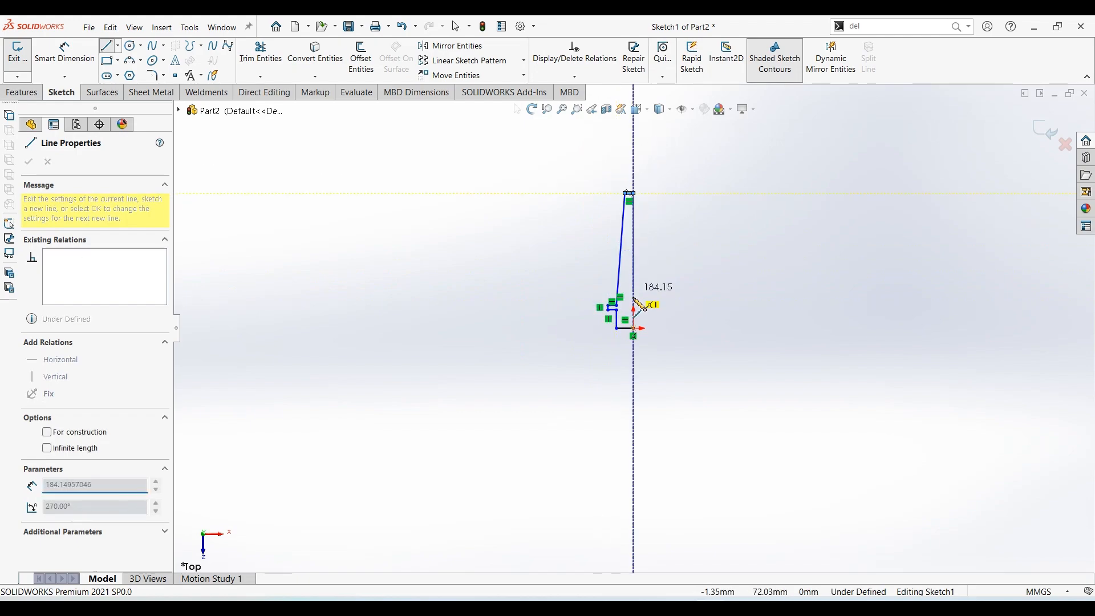
click(633, 329)
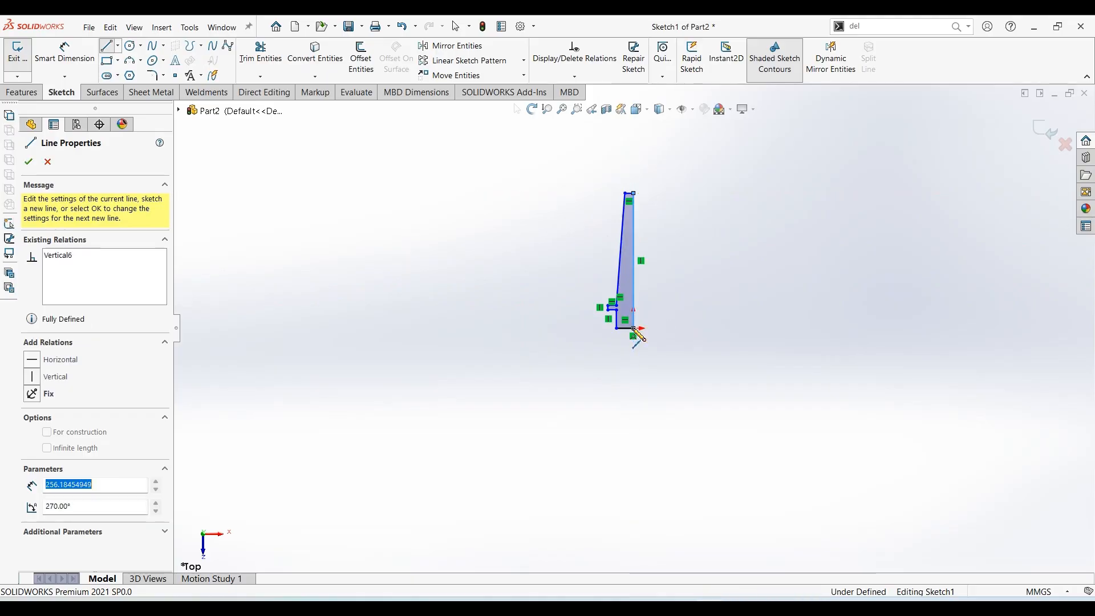
key(f)
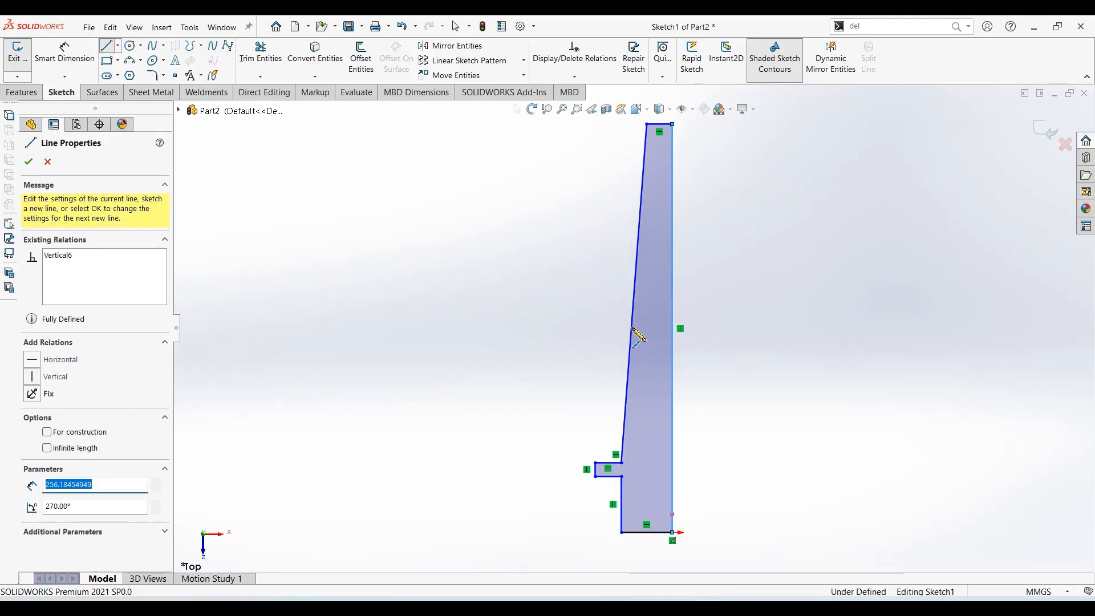
key(Escape)
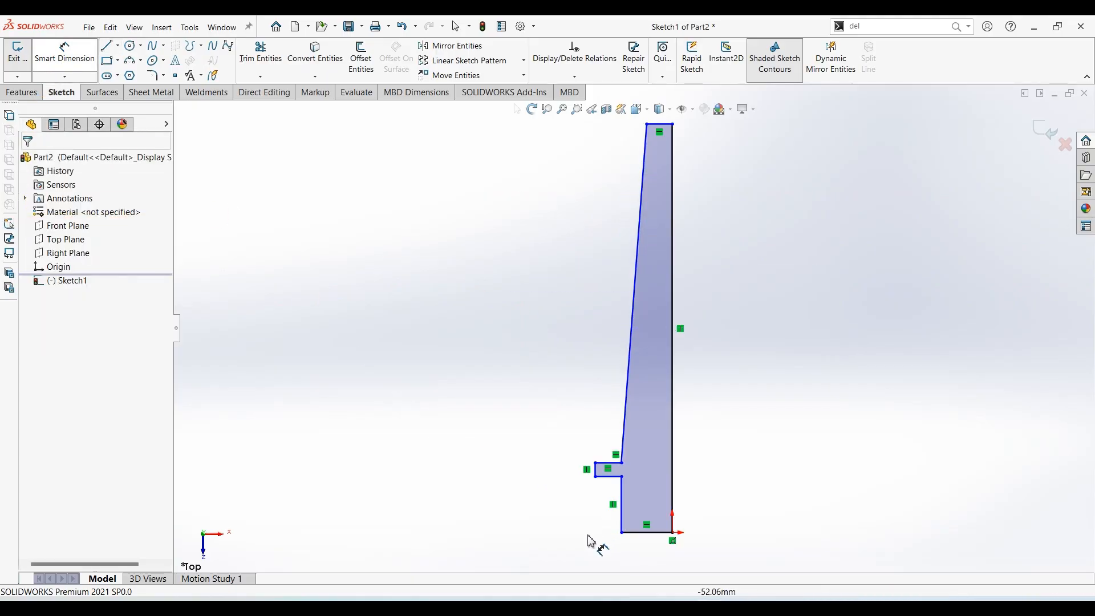
Check the PDF drawing and dimension the base section's height as 28 mm and the flange thickness as 2 mm
key(alt+Tab)
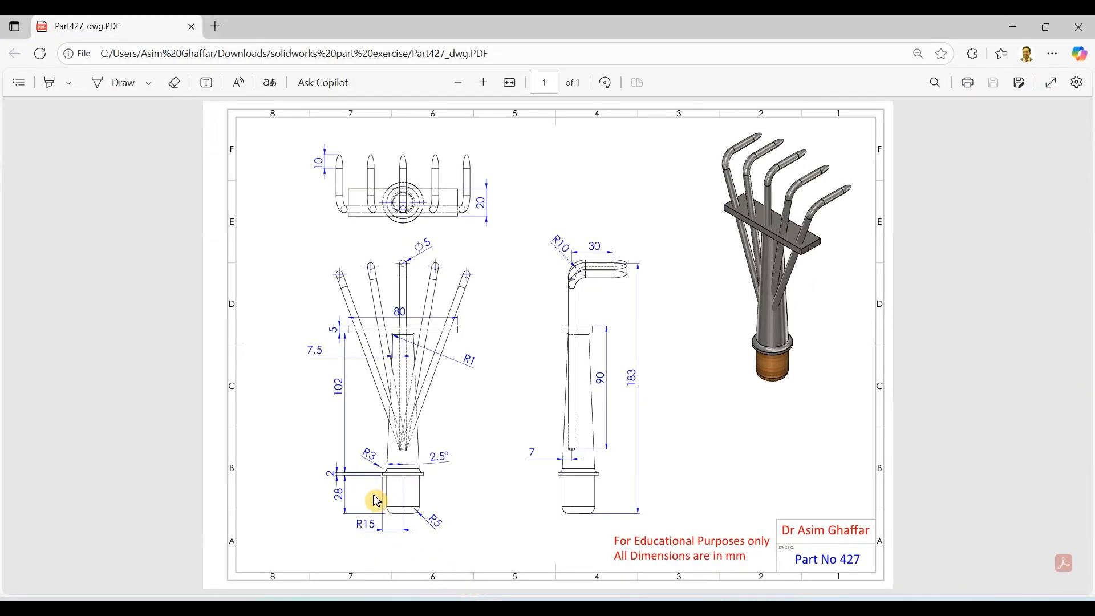
key(alt+Tab)
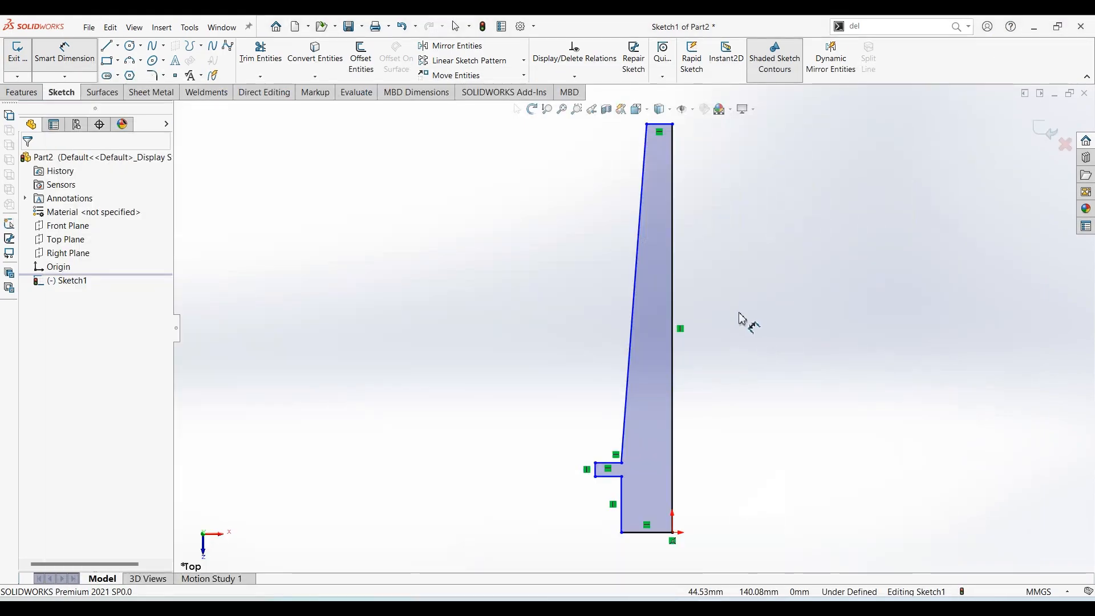
click(623, 502)
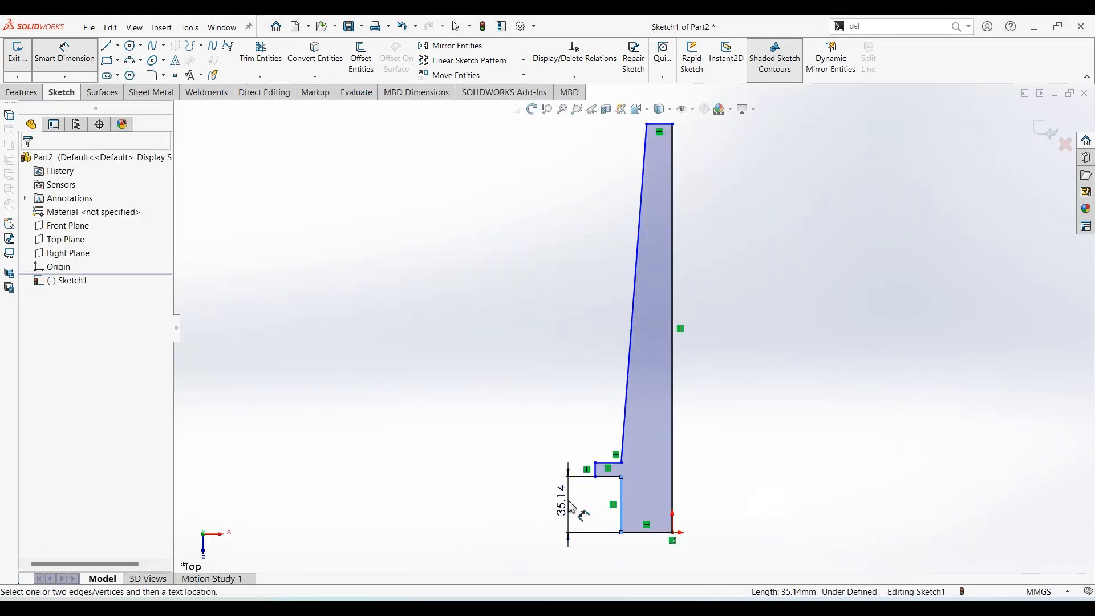
click(571, 506)
text(28)
key(Return)
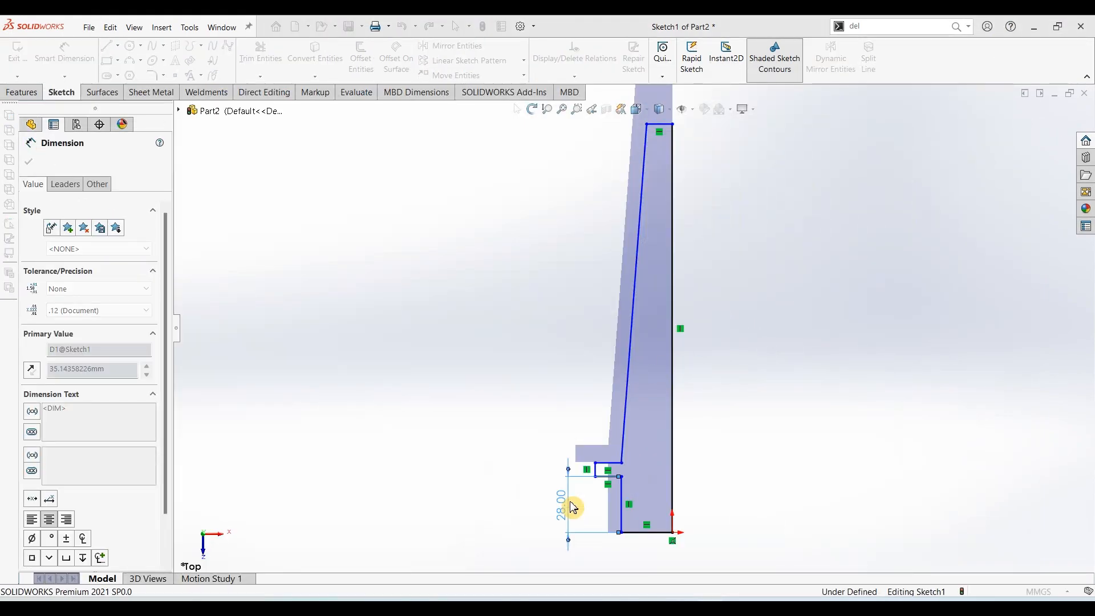
click(597, 473)
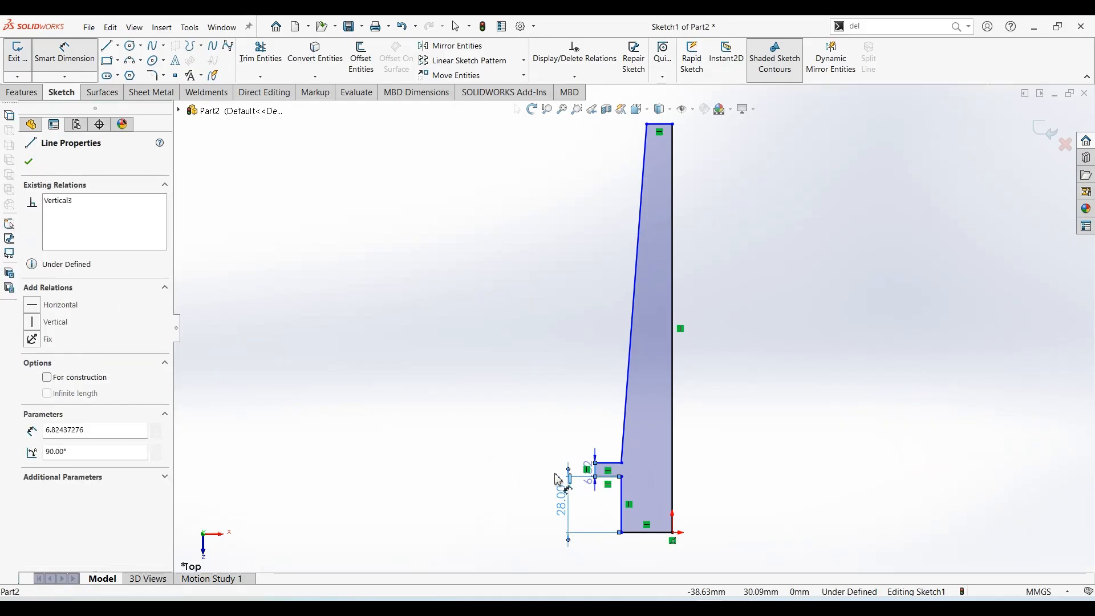
click(551, 479)
text(2)
key(Return)
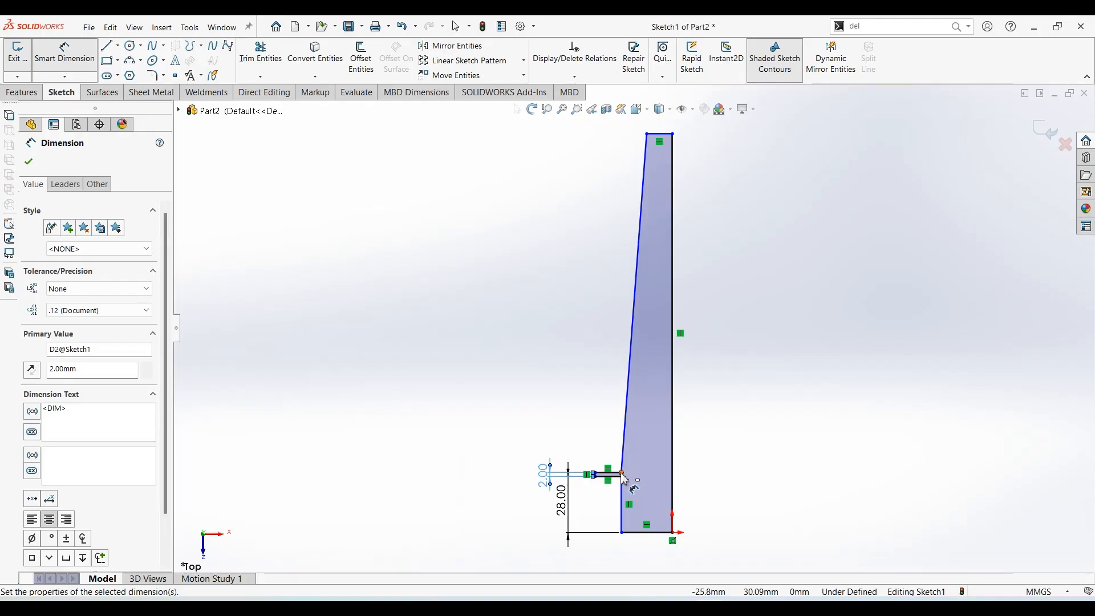
Dimension the tapered shaft's vertical height above the flange as 102 mm
click(621, 474)
click(646, 134)
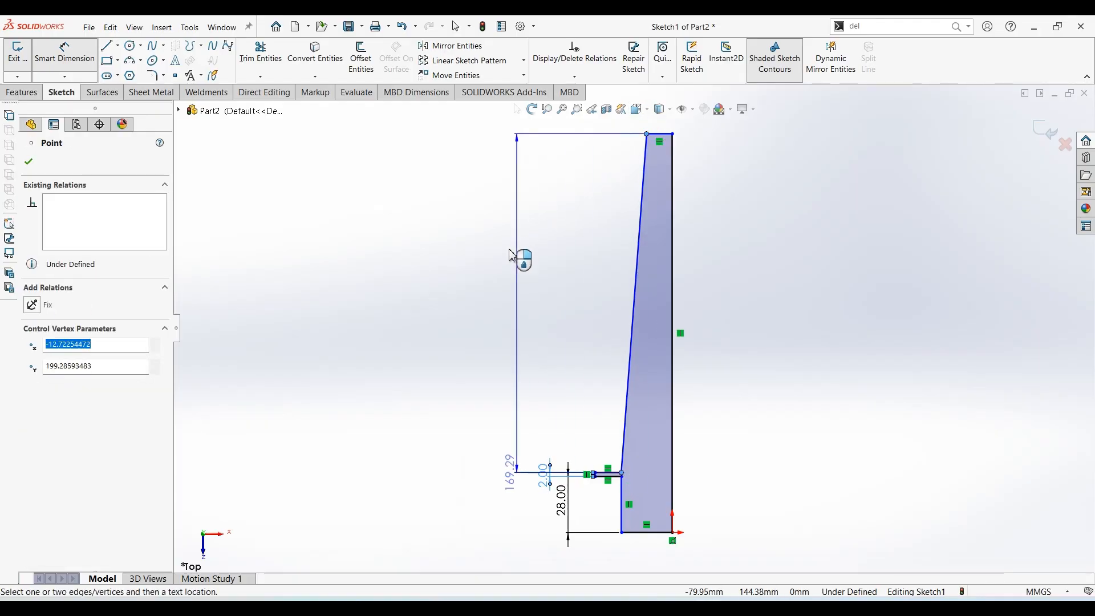
click(507, 253)
text(102)
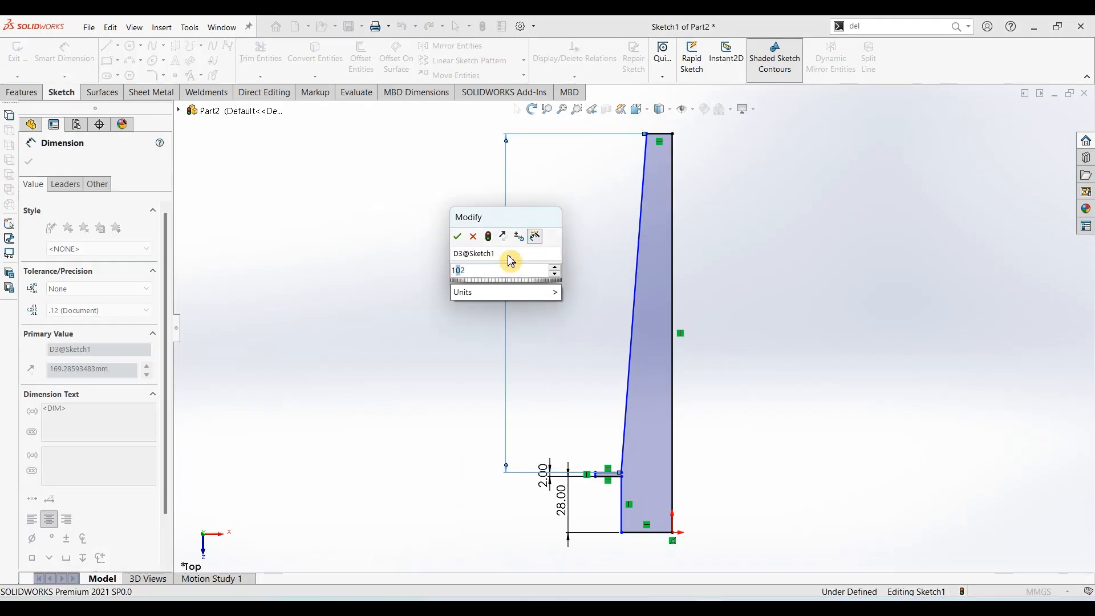
key(Return)
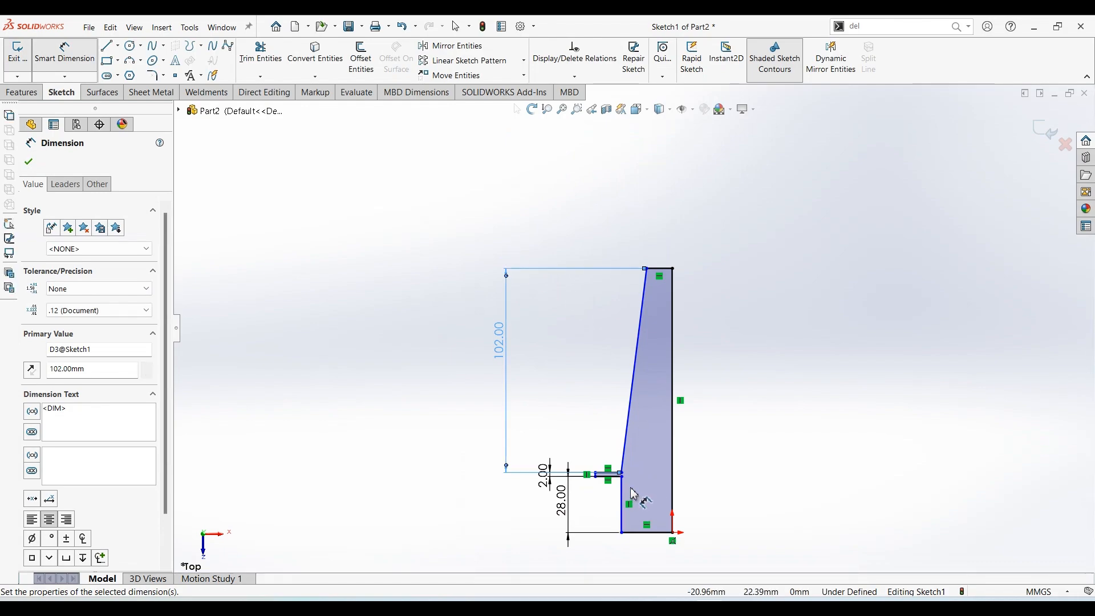
Dimension the horizontal distance from the origin to the flange's outer edge as 15 mm
click(672, 532)
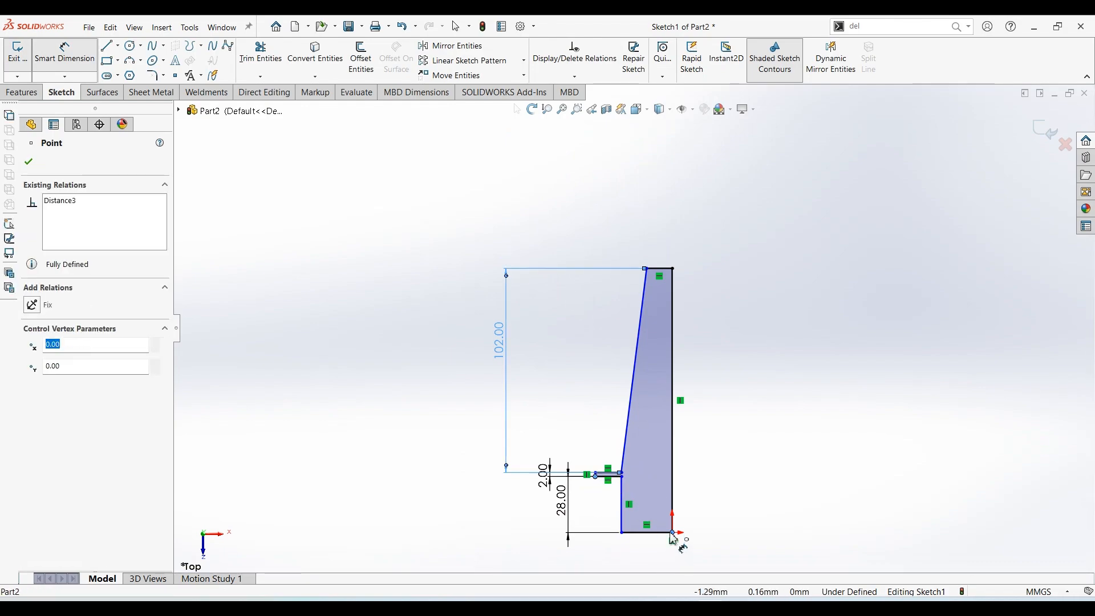
click(644, 268)
click(647, 244)
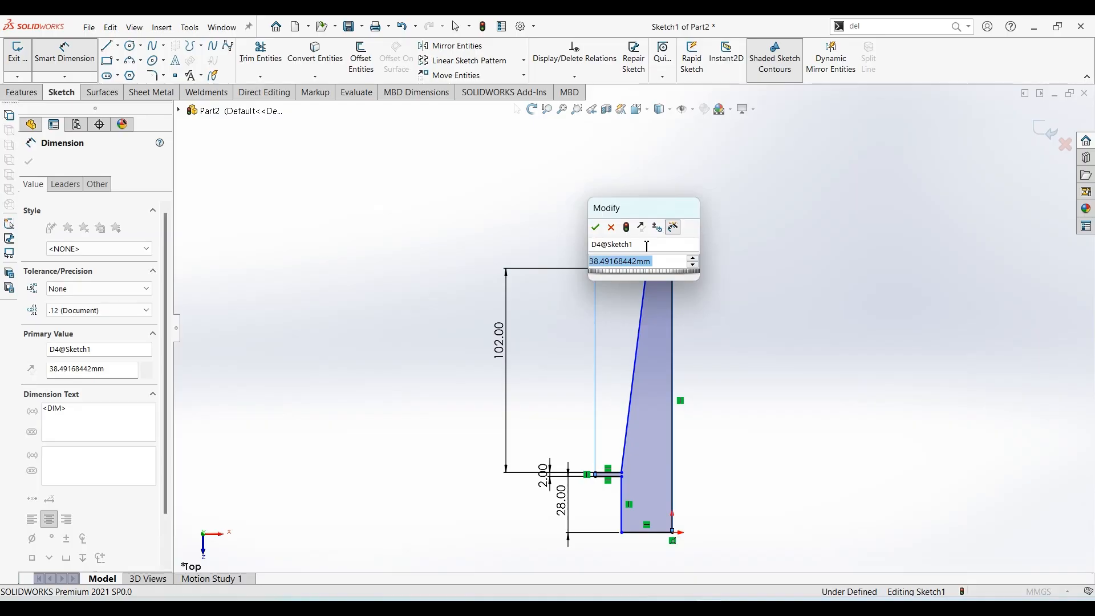
text(15)
key(Return)
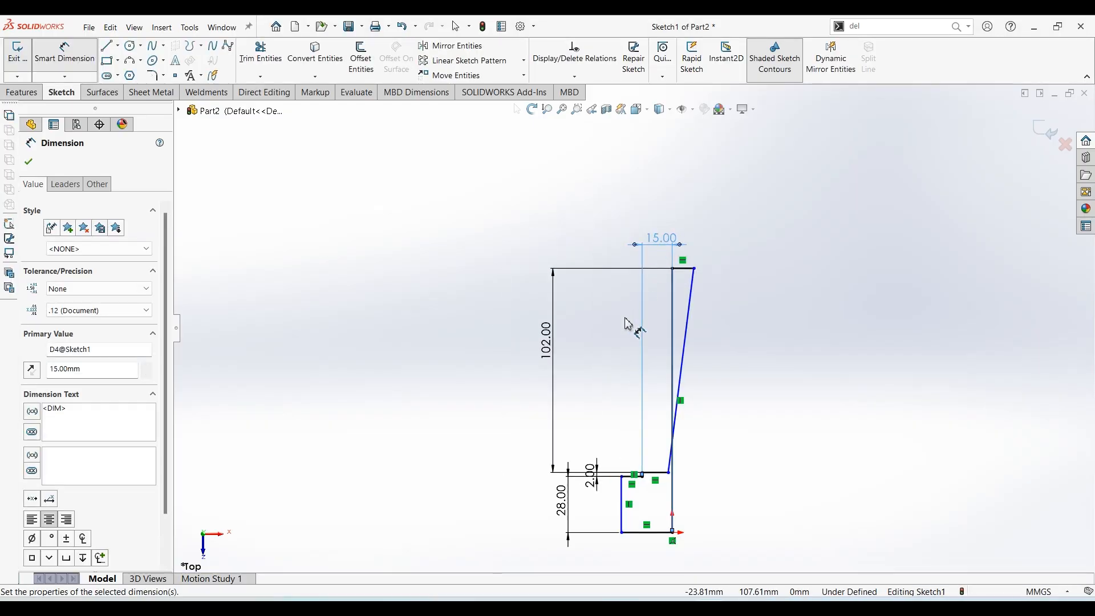
key(Escape)
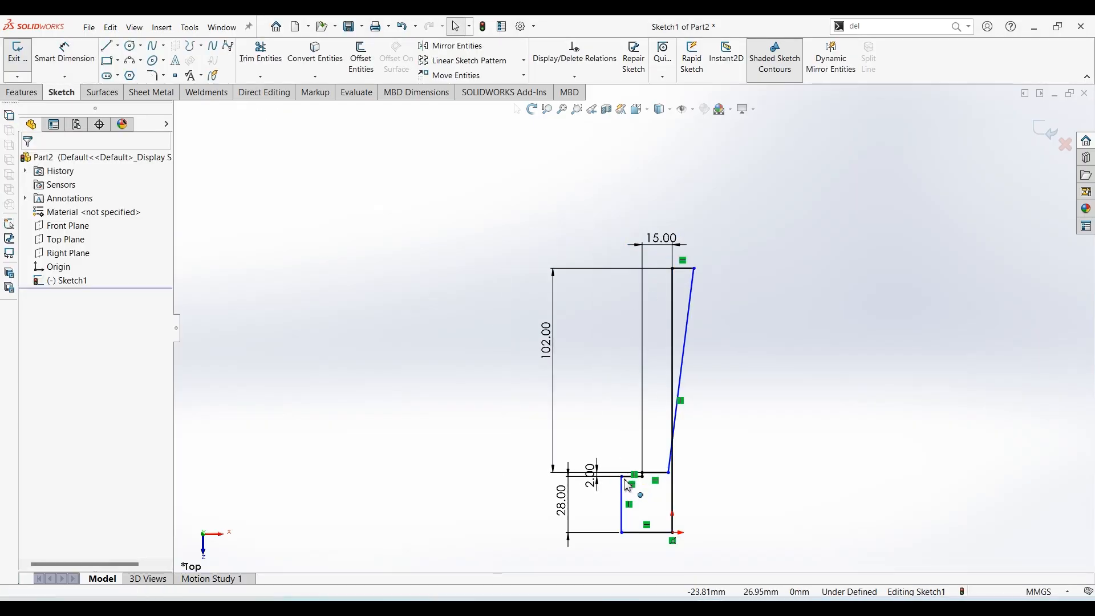
Reposition the profile's corners inside the flange radius, about 10.7 mm from the axis at the base and shaft bottom and 7.6 mm at the top
drag(623, 479, 651, 477)
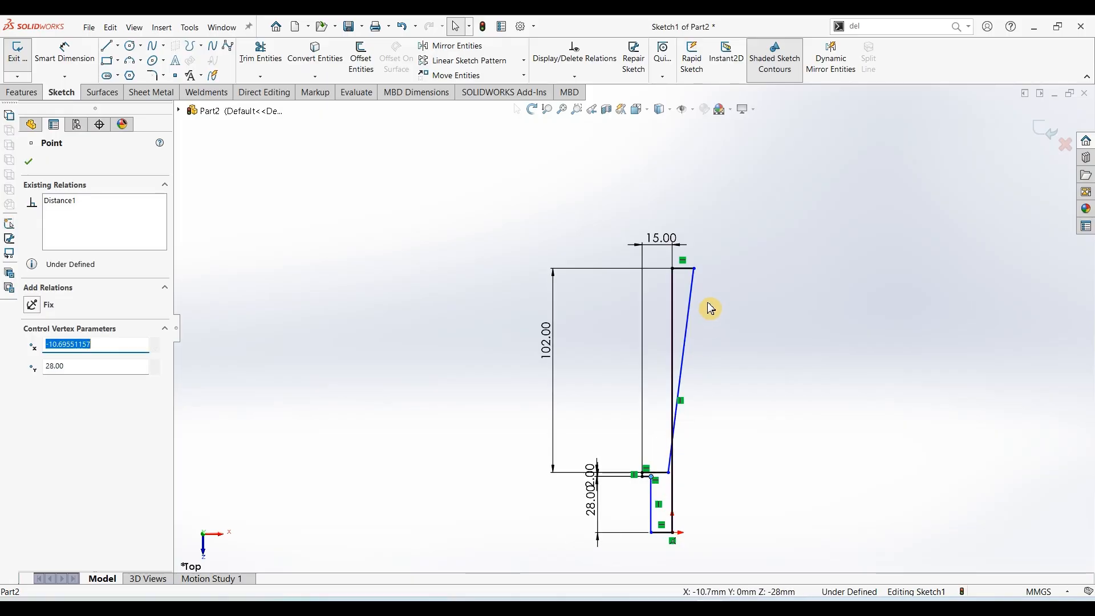
drag(695, 268, 652, 252)
key(Escape)
scroll(673, 432, down, 2)
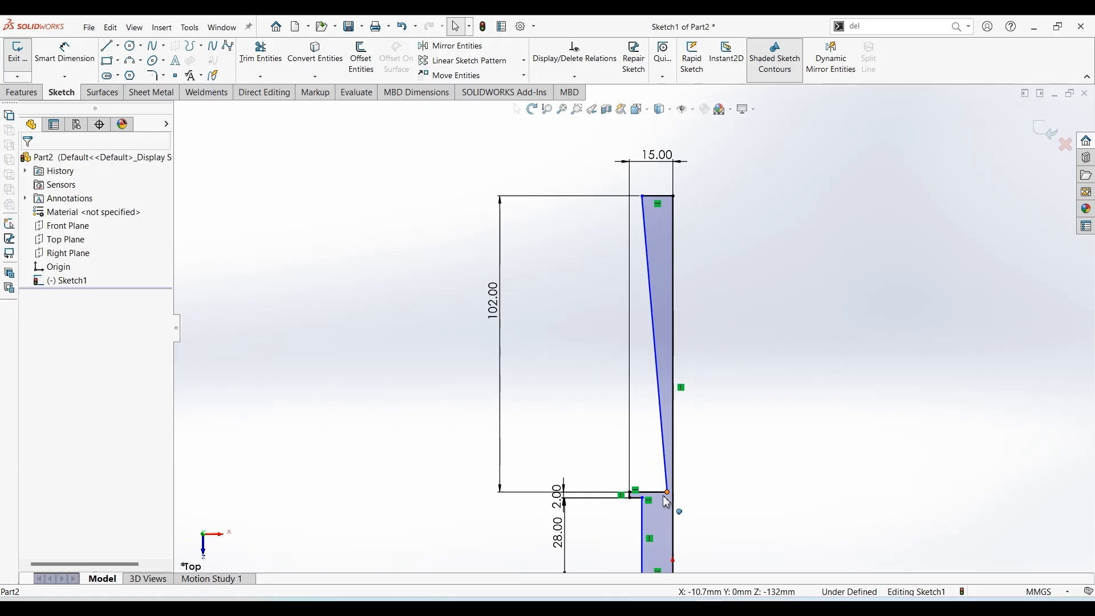
mouse_move(667, 494)
mouse_down()
mouse_move(631, 492)
mouse_move(642, 491)
mouse_up()
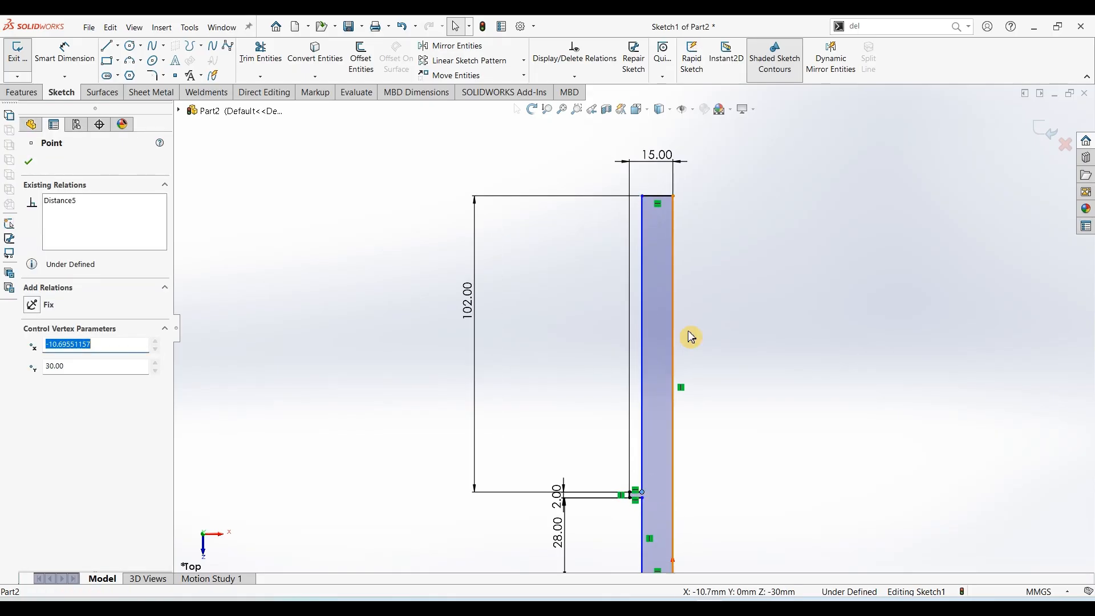
click(642, 196)
drag(648, 196, 651, 197)
key(Escape)
key(f)
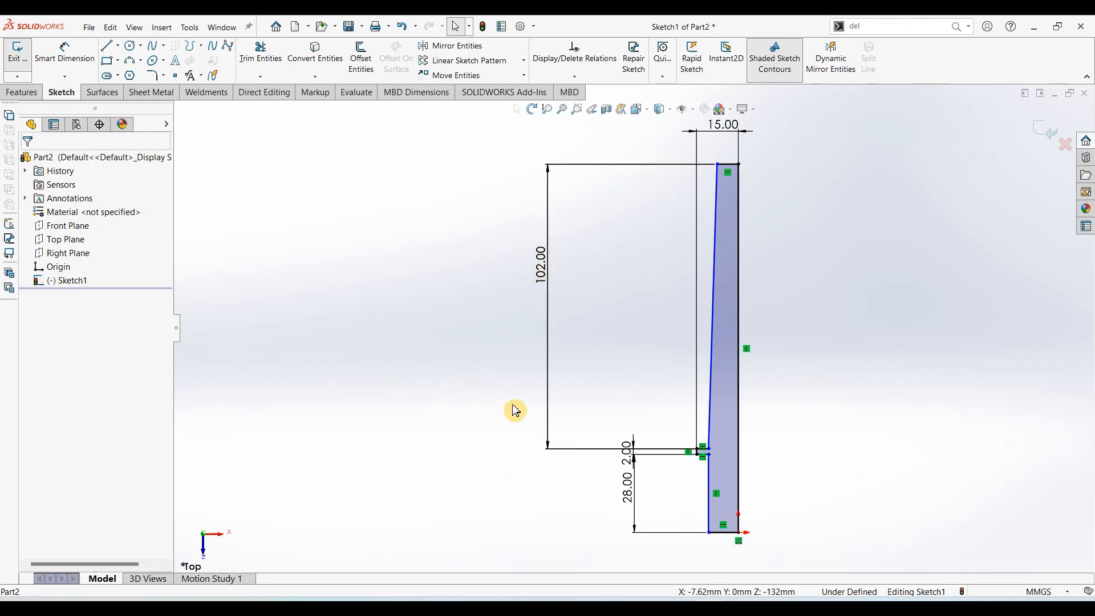
Check the PDF drawing and set the angle between the tapered edge and the vertical centre line to 2.5°
click(65, 54)
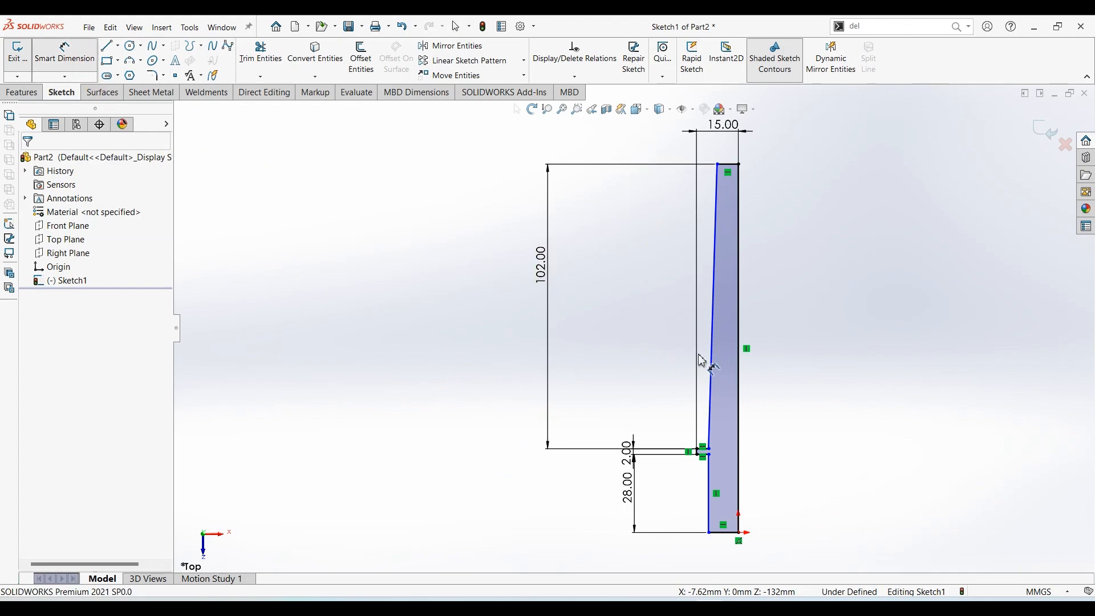
key(alt+Tab)
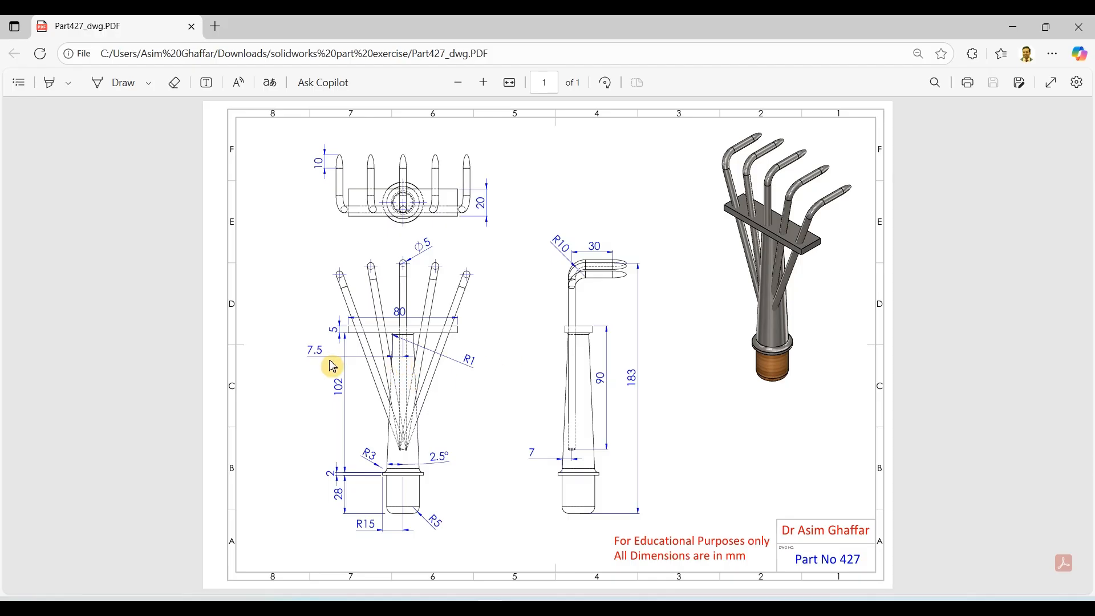
click(1014, 32)
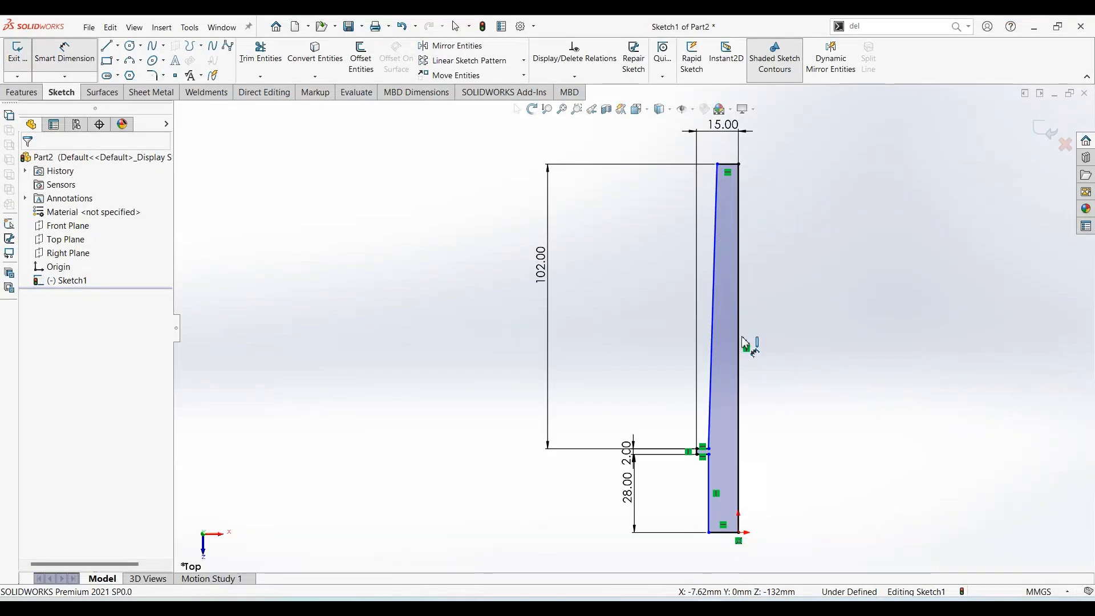
click(739, 425)
click(712, 425)
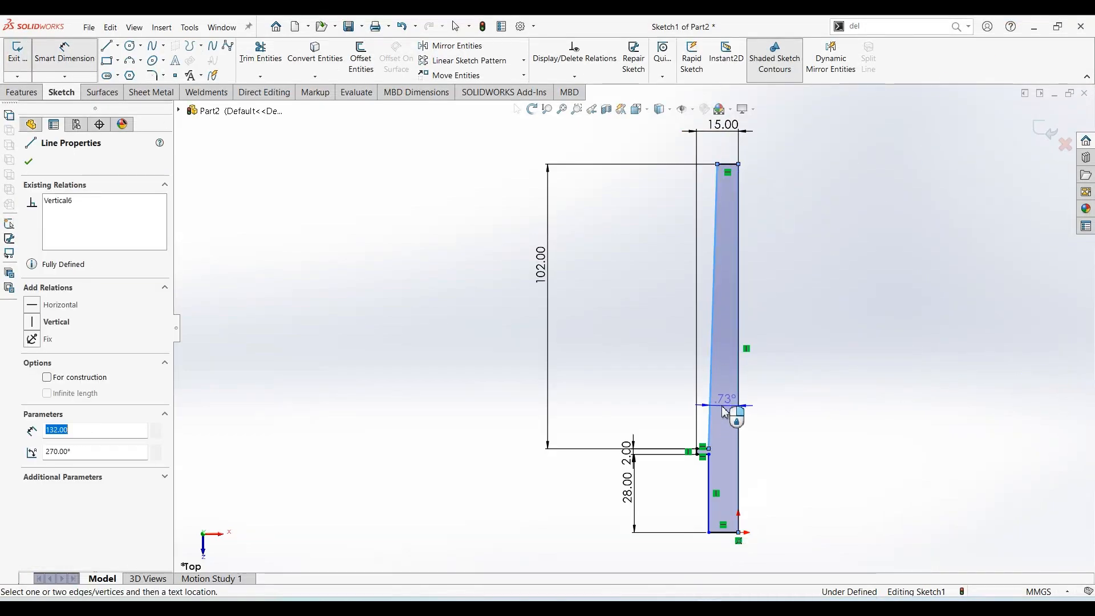
click(724, 407)
text(2.5)
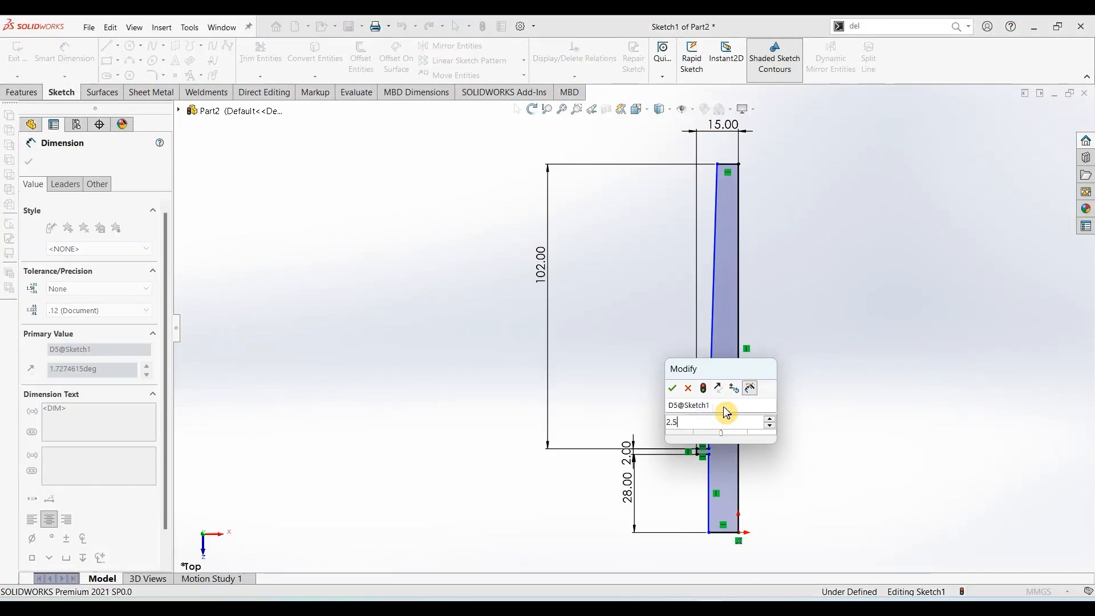
key(Return)
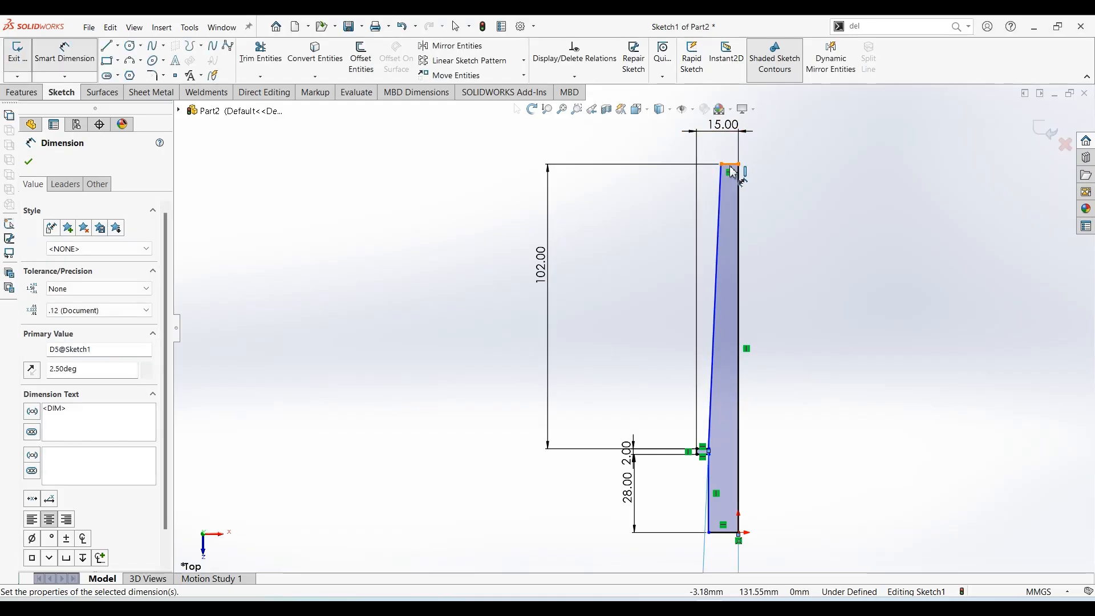
Dimension the short horizontal edge at the top of the tapered shaft as 7.5 mm
click(730, 166)
click(734, 157)
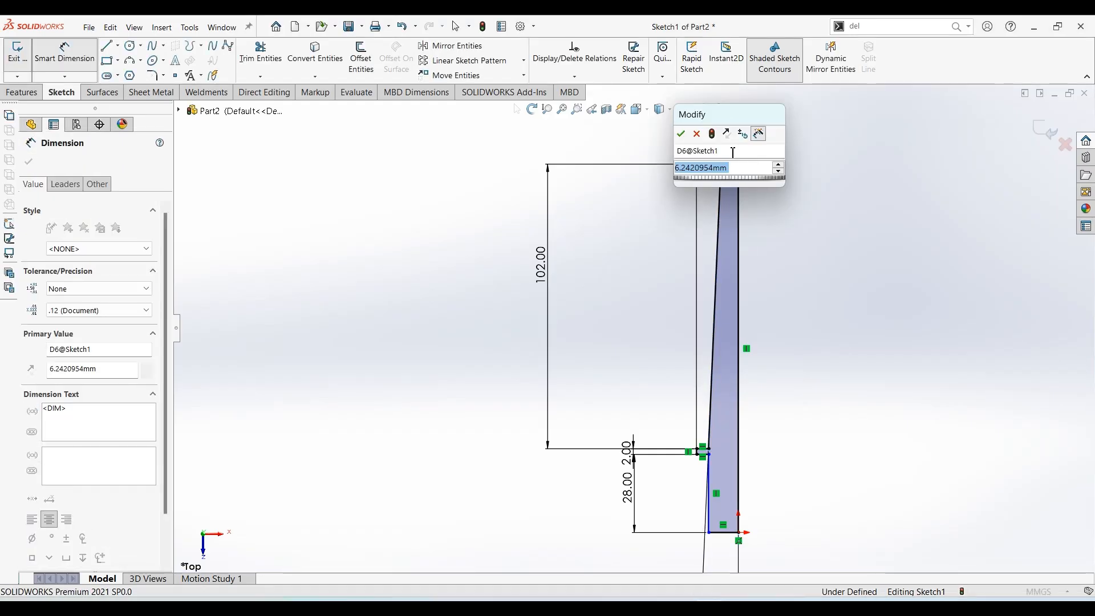
text(7.5)
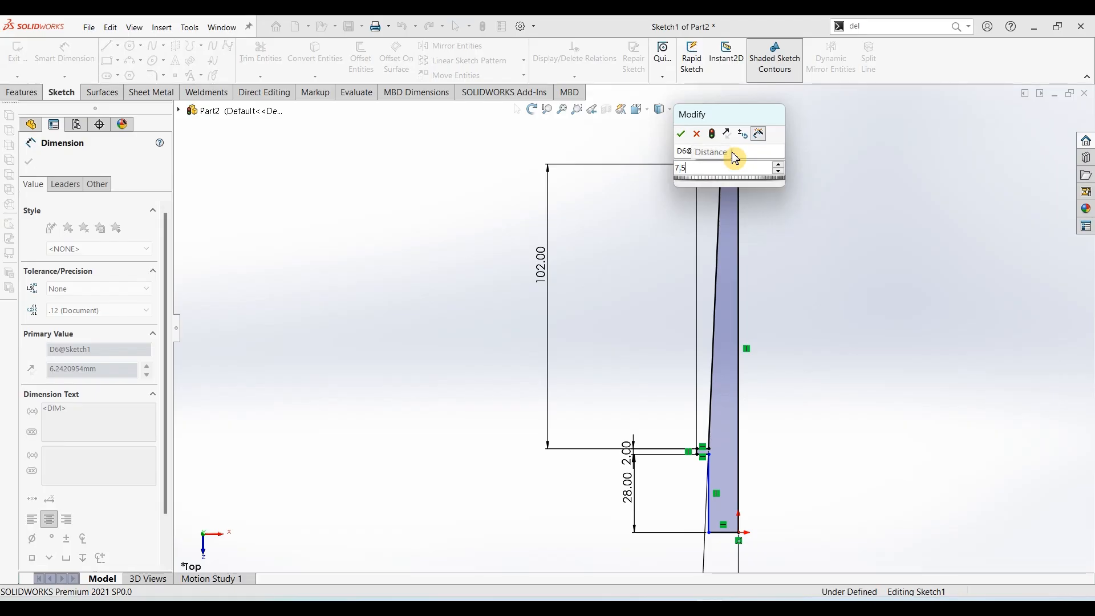
key(Return)
key(Escape)
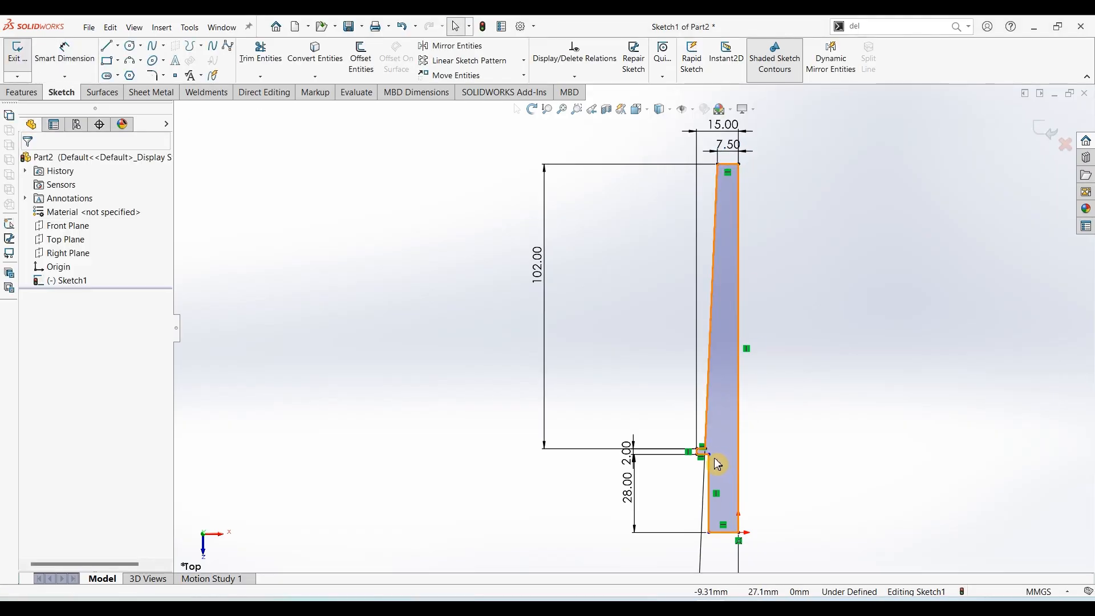
Add a vertical relation between the shaft's lower corner and the base's upper corner at the flange
scroll(717, 463, down, 3)
click(675, 404)
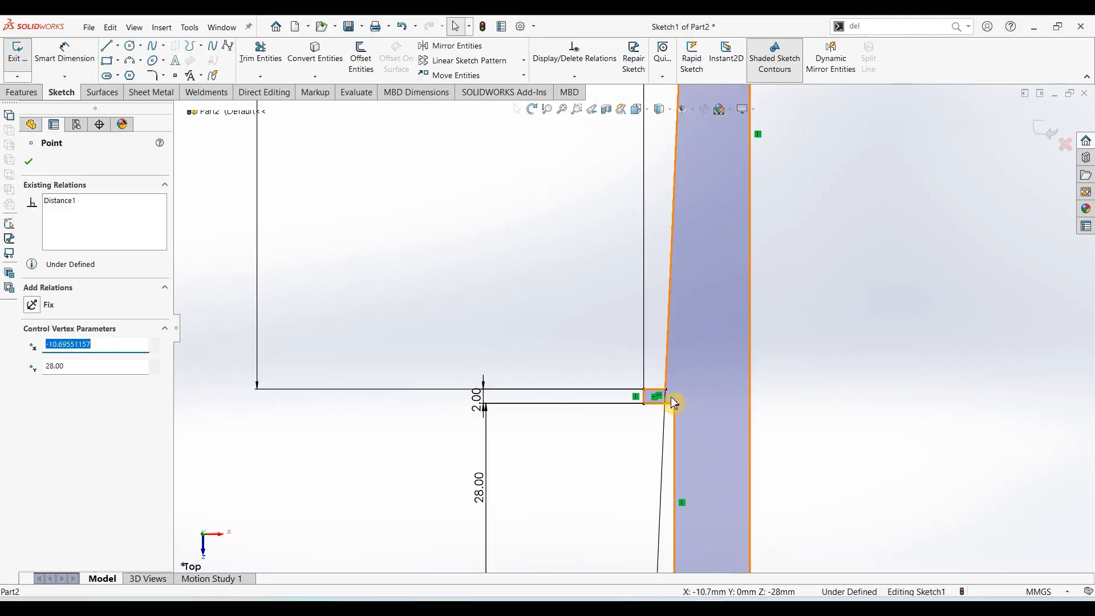
ctrl+click(666, 389)
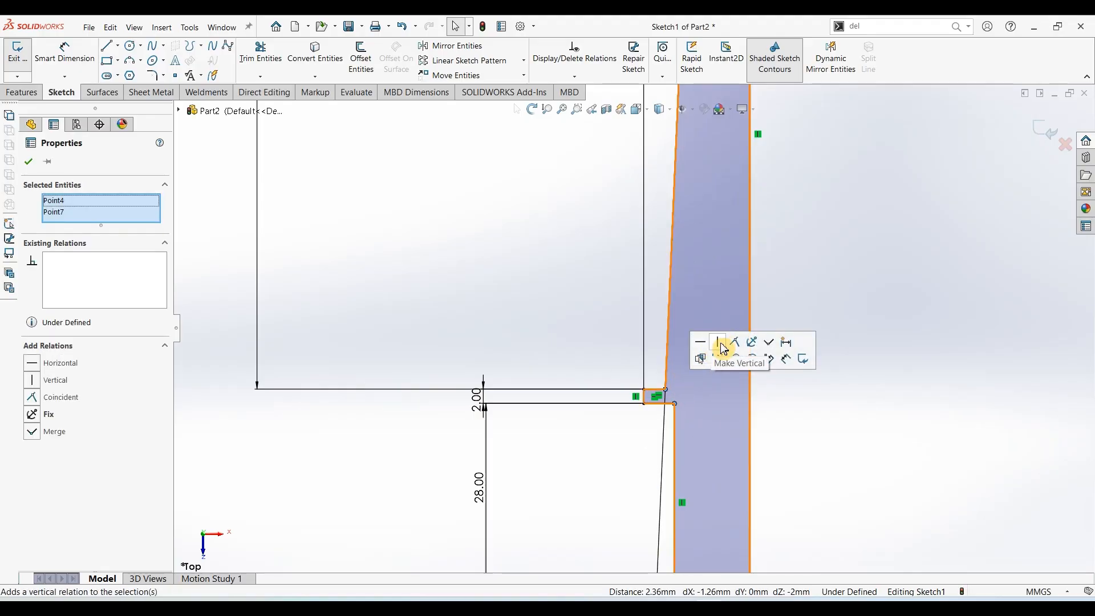
click(724, 347)
Revolve the closed half-profile 360° about its vertical centre line to form the solid handle
scroll(806, 447, up, 5)
scroll(704, 237, down, 2)
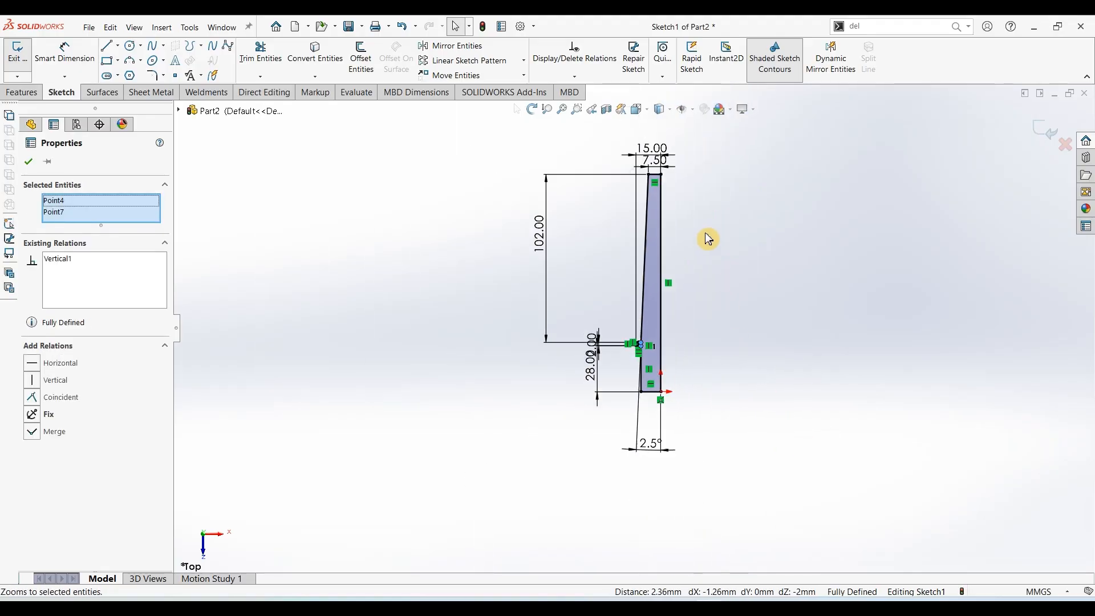
click(22, 92)
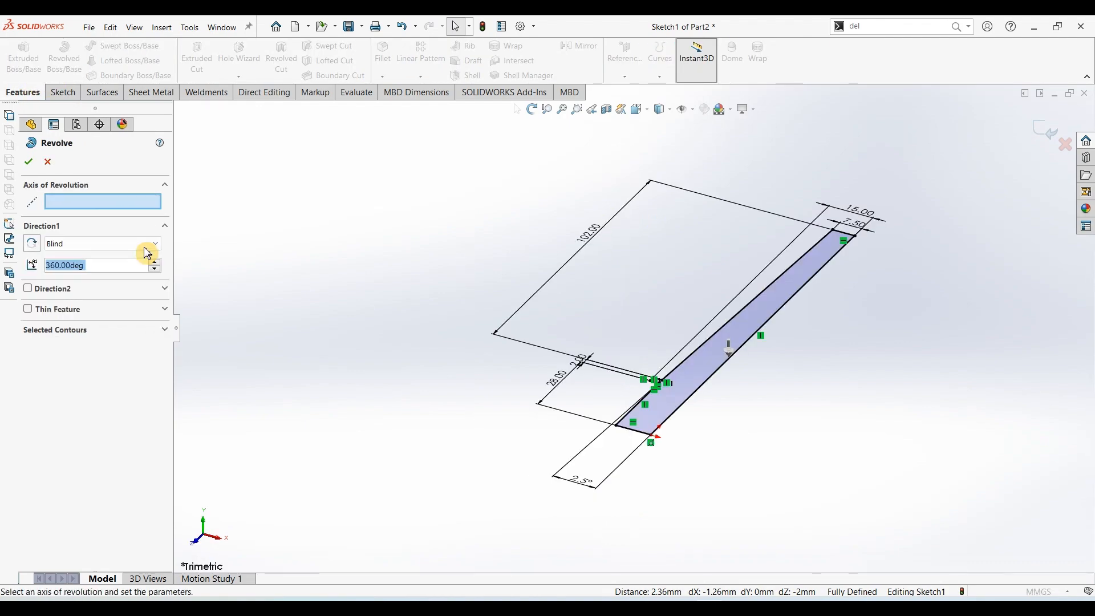
click(788, 305)
click(34, 166)
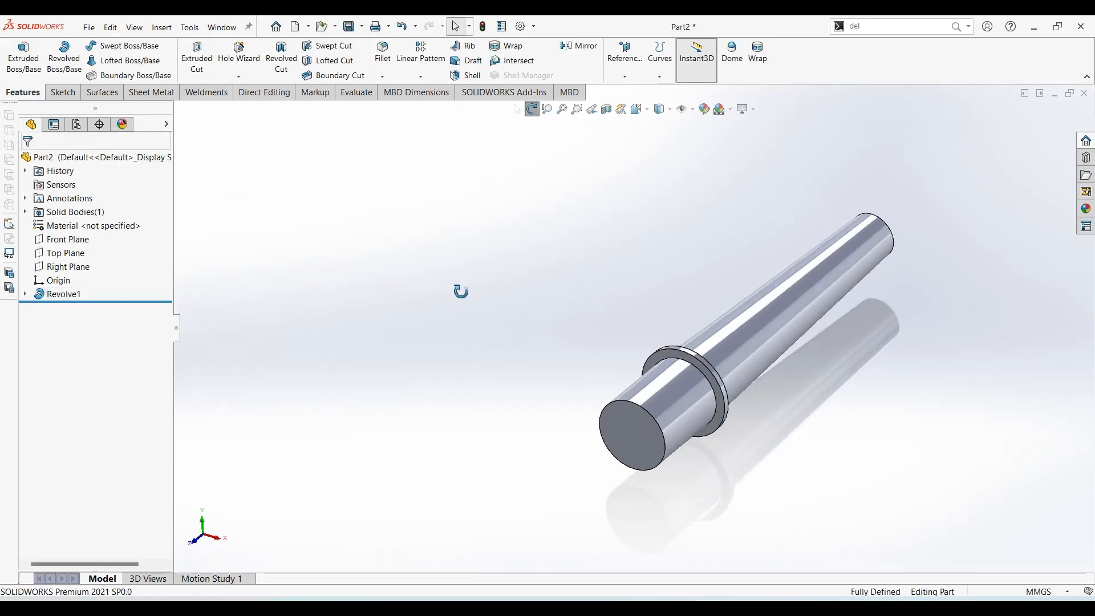
Check the PDF drawing and fillet the end face of the handle's base with a 5 mm radius
middle_drag(463, 290, 438, 308)
click(380, 59)
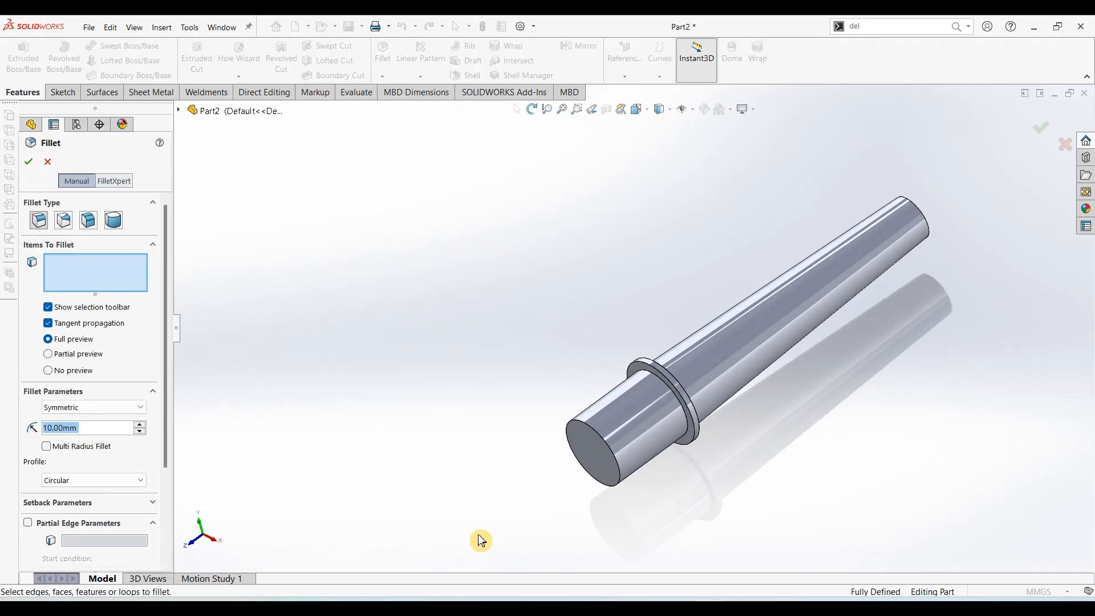
click(495, 598)
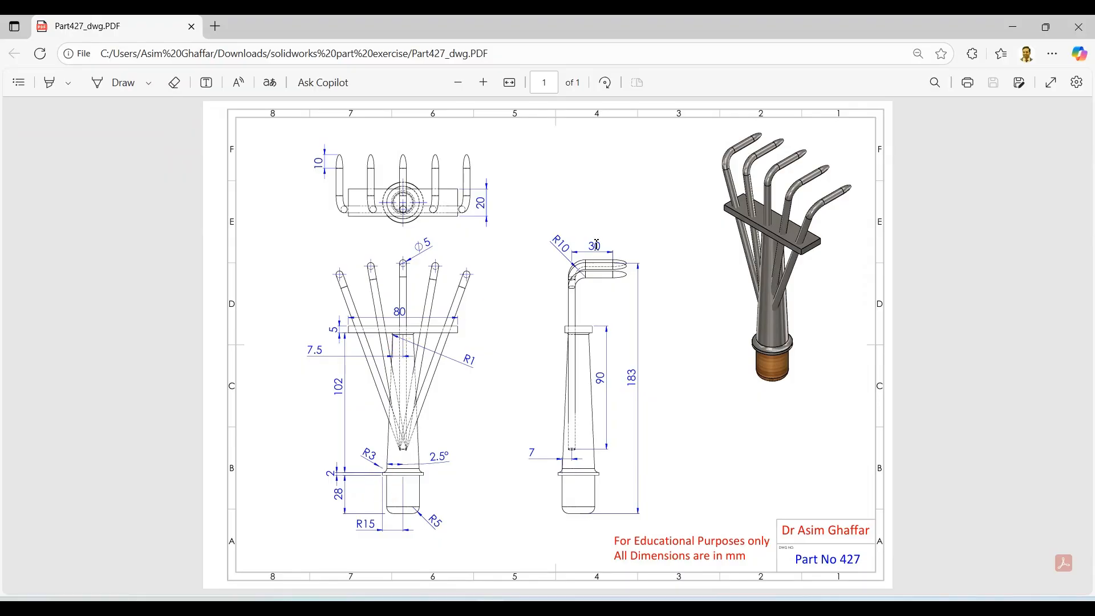
click(1007, 32)
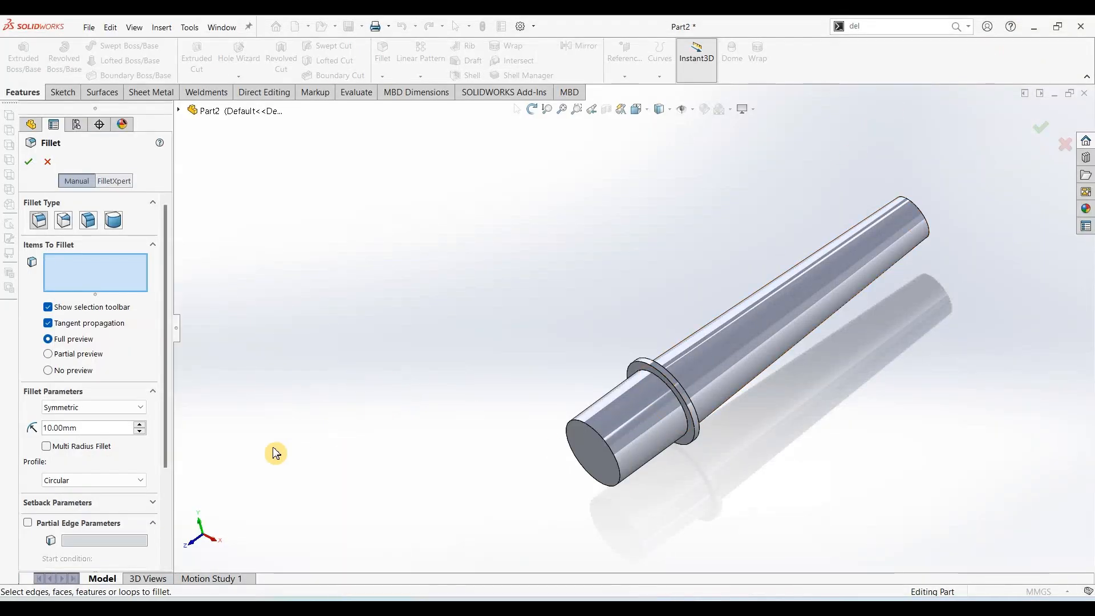
drag(115, 432, 60, 449)
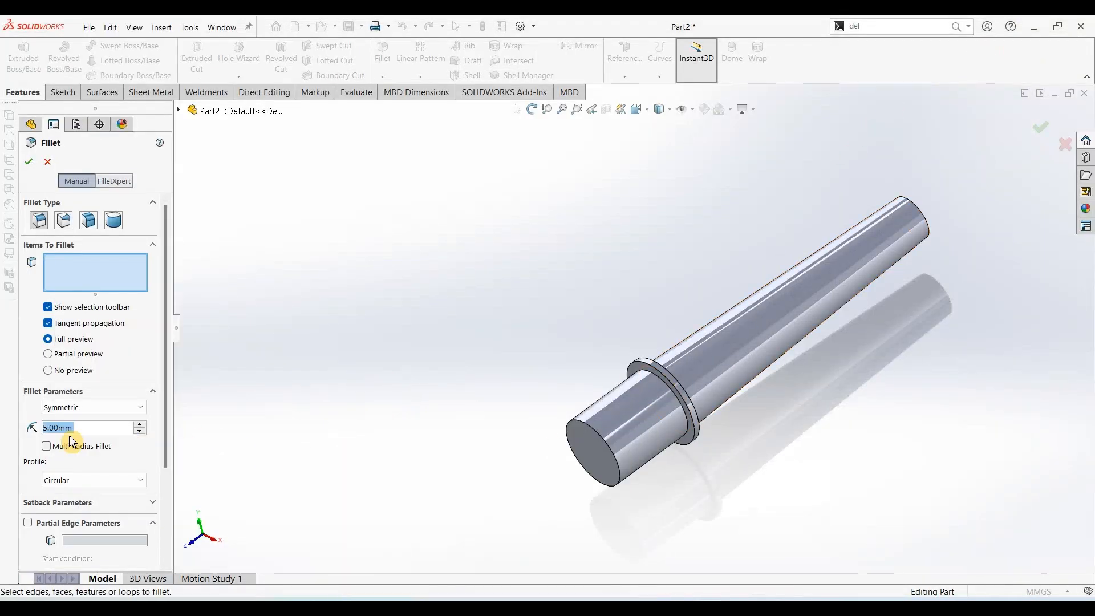
click(600, 437)
click(29, 162)
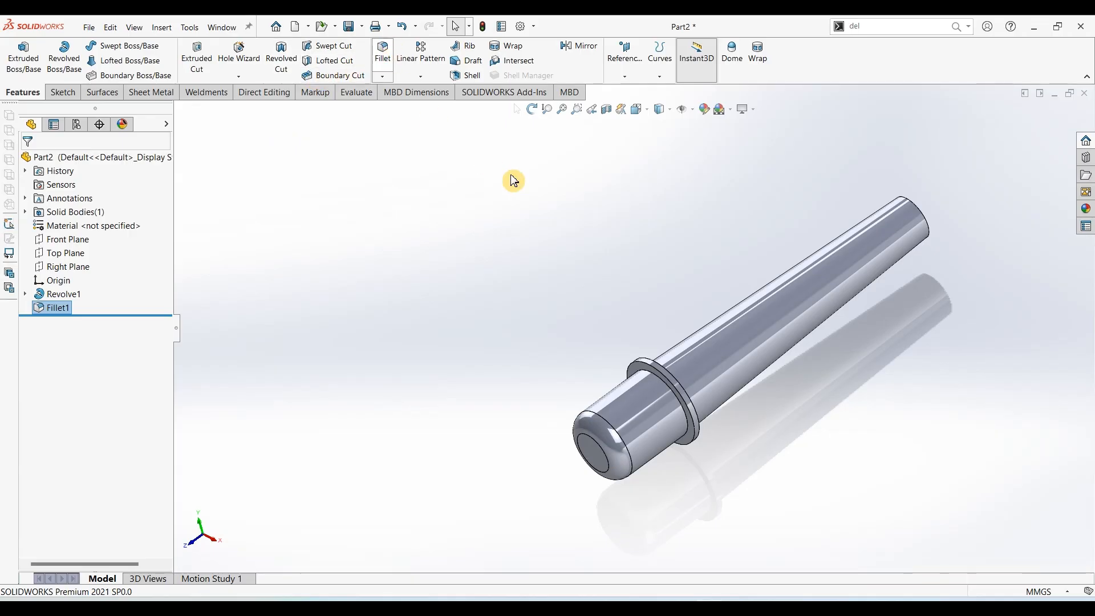
Fillet the edge where the tapered shaft meets the flange with a 3 mm radius
key(Return)
middle_drag(547, 359, 209, 381)
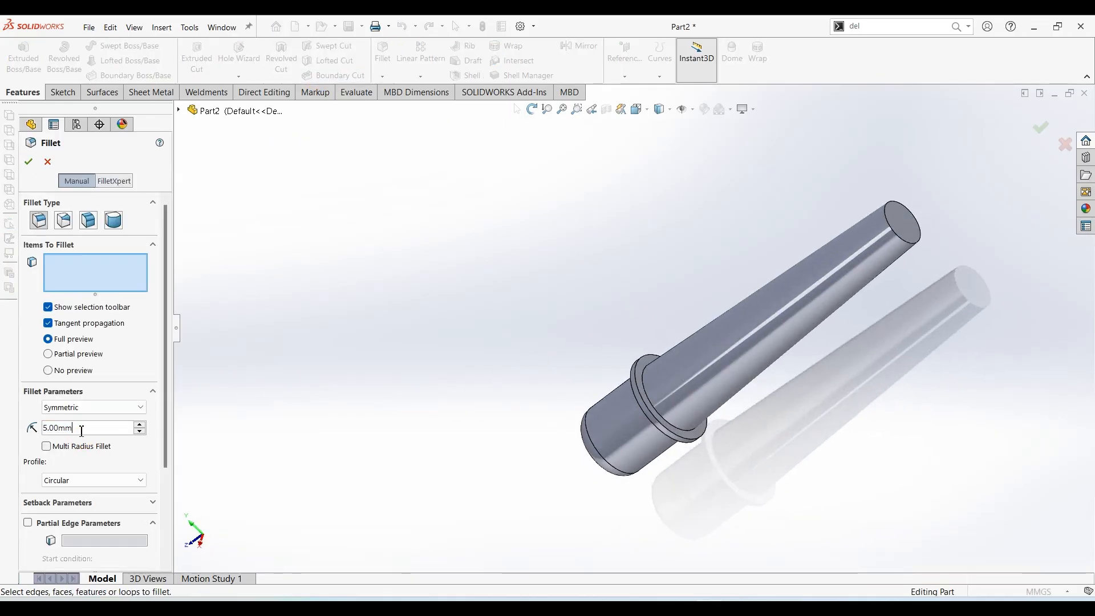
key(BackSpace)
key(BackSpace)
key(BackSpace)
key(BackSpace)
key(BackSpace)
text(3)
key(Return)
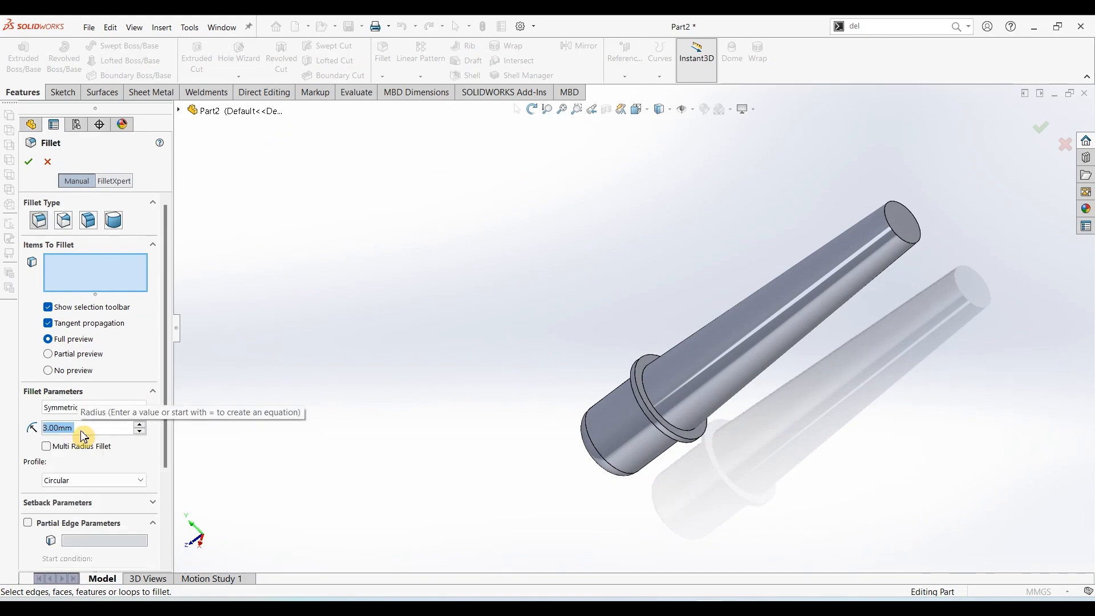
click(651, 398)
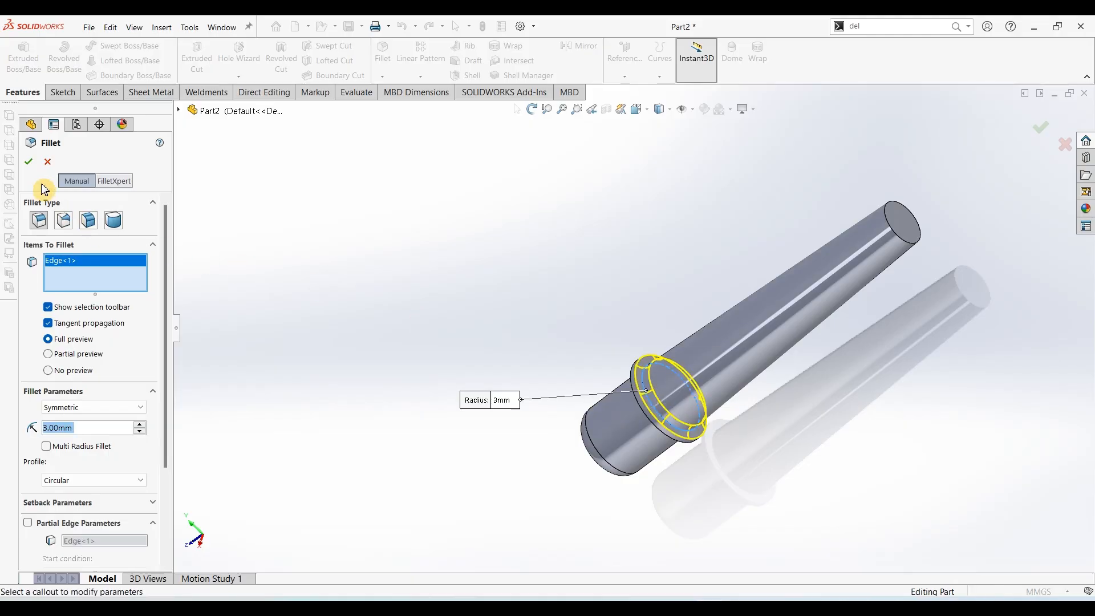
click(35, 164)
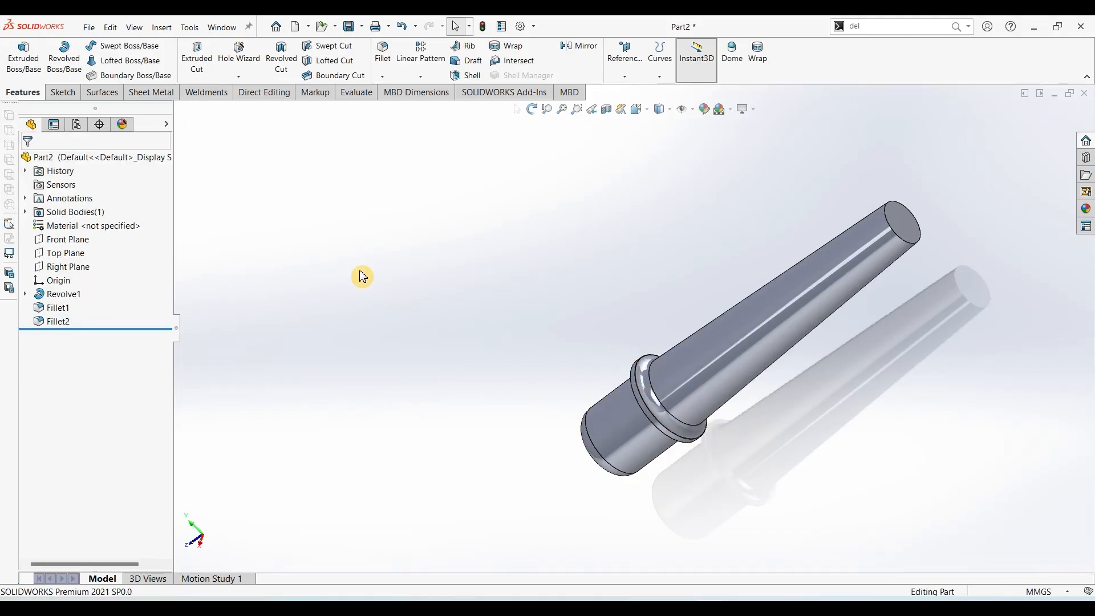
Start a sketch on the Top Plane and draw a rectangle about 81 mm by 11 mm just above the shaft's narrow end
key(ctrl+7)
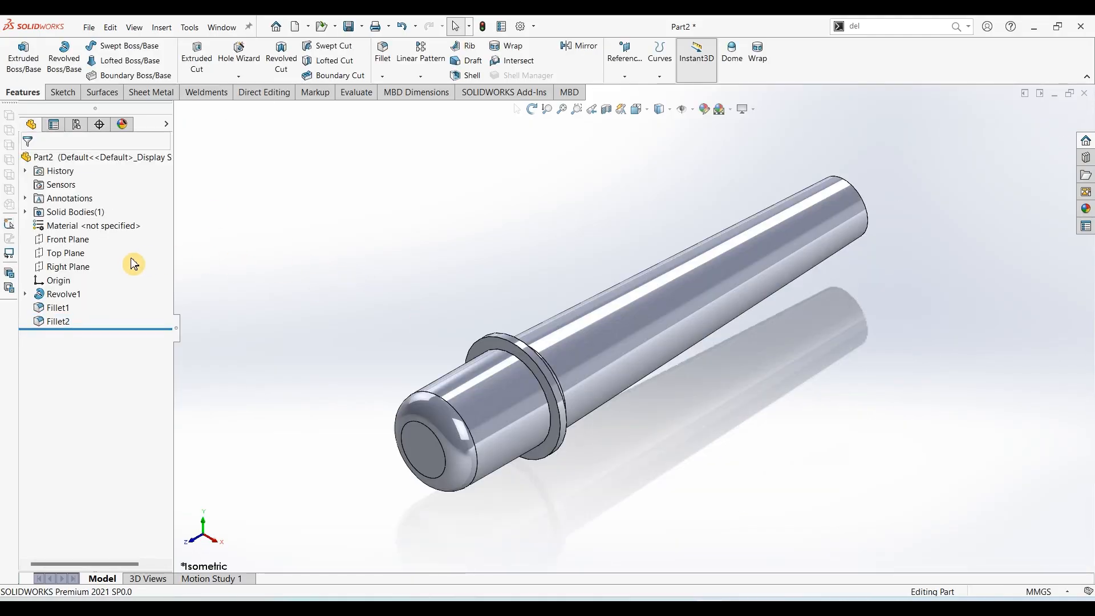
click(57, 256)
click(62, 94)
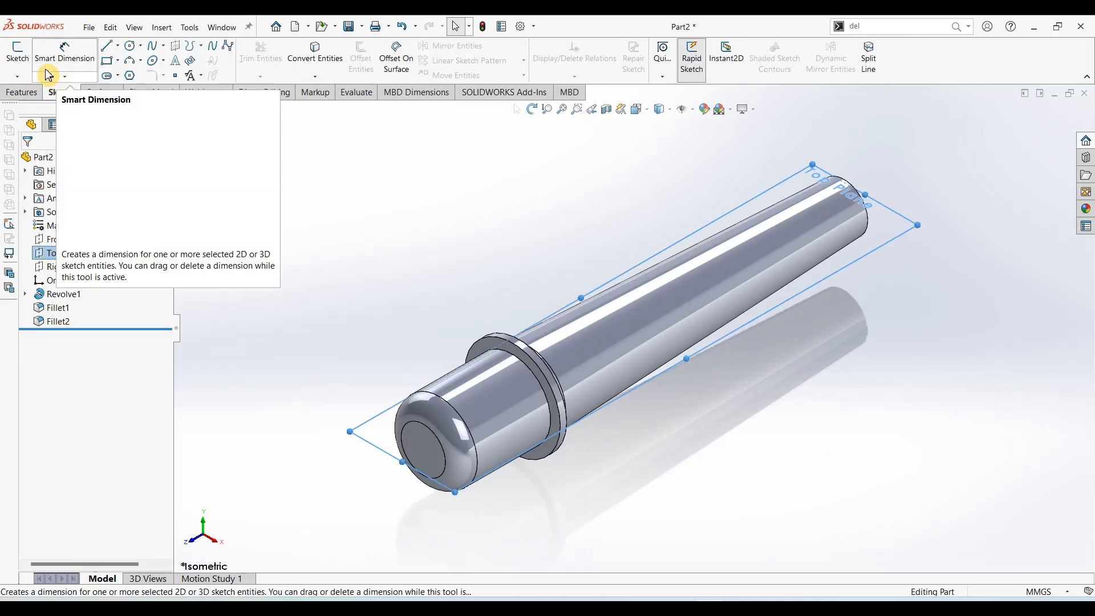
click(22, 57)
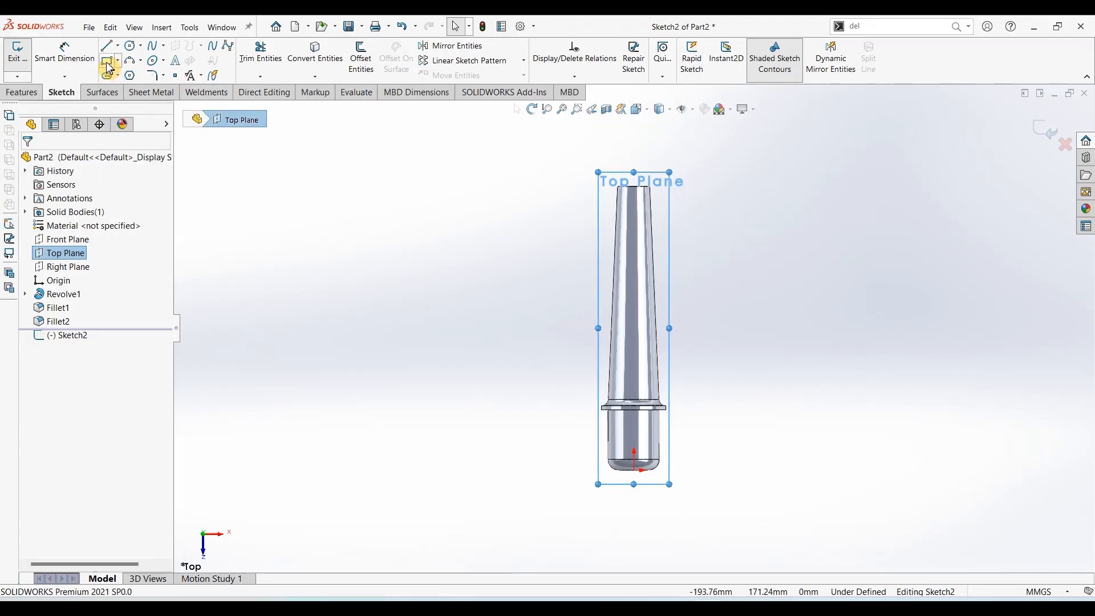
click(109, 63)
mouse_move(535, 243)
mouse_down()
mouse_move(664, 273)
mouse_move(716, 275)
mouse_move(712, 266)
mouse_up()
key(Escape)
Align the midpoint of the rectangle's lower edge vertically with the origin
click(650, 267)
right_click(639, 267)
click(650, 293)
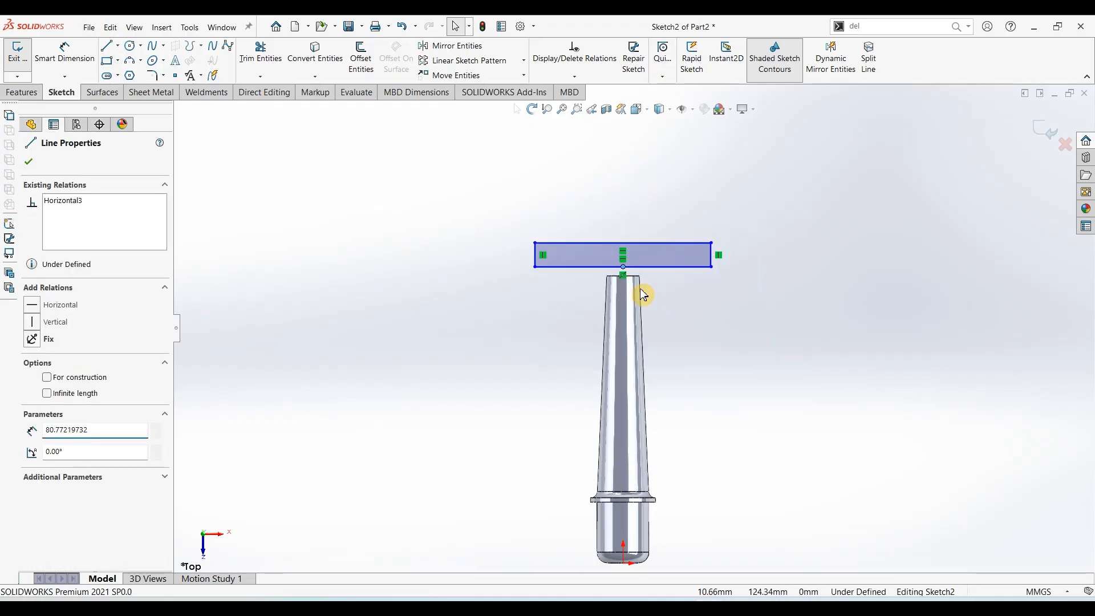
ctrl+click(623, 564)
click(672, 512)
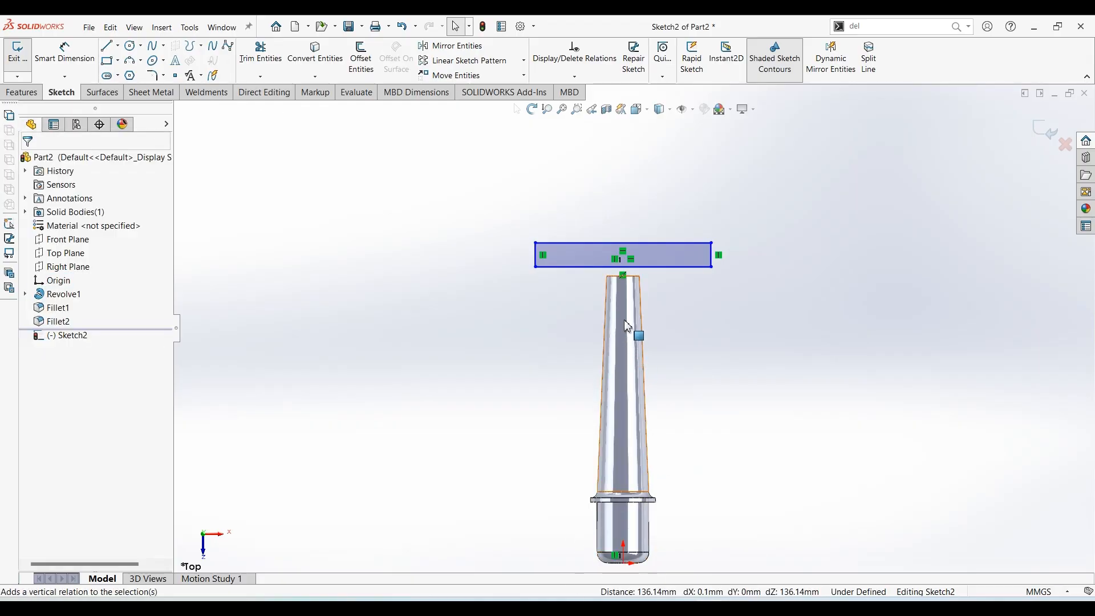
Add a horizontal relation between the rectangle's lower-left corner and the corner of the shaft's narrow end
click(629, 282)
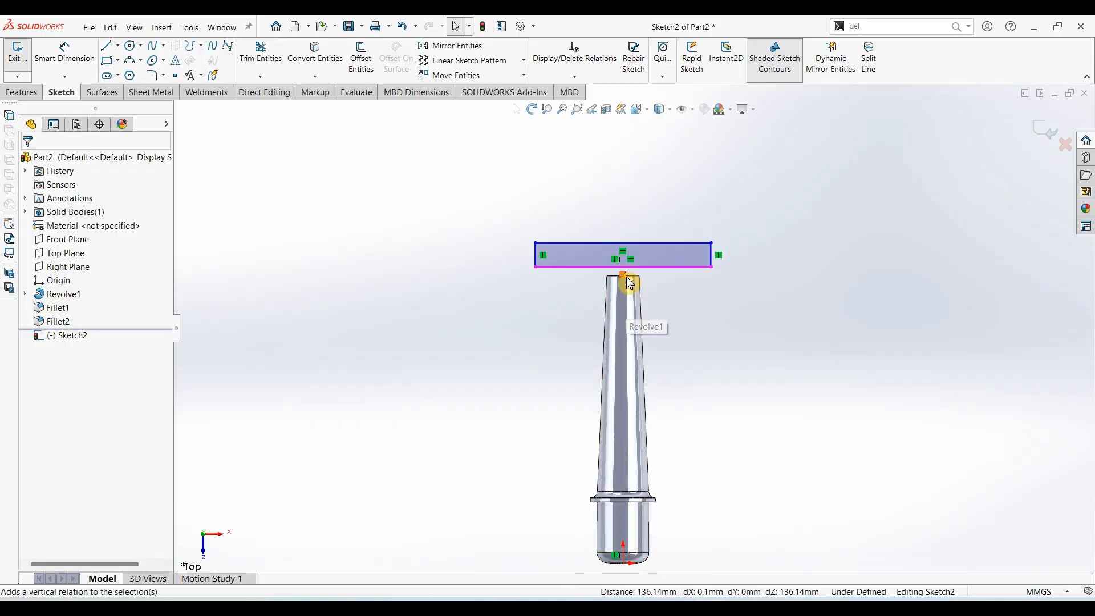
scroll(628, 283, down, 5)
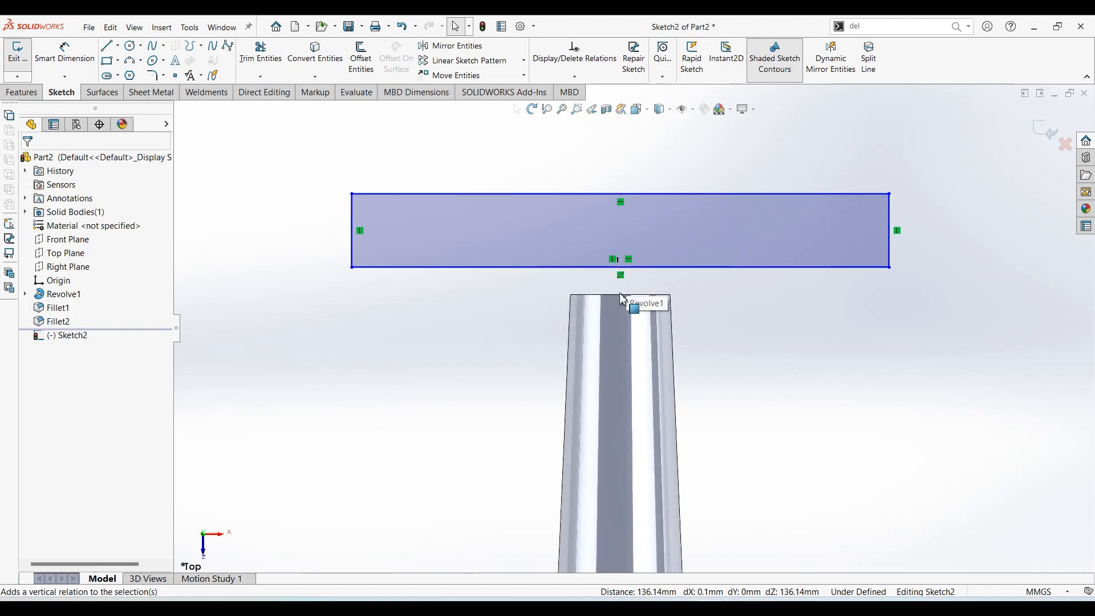
click(574, 301)
click(345, 274)
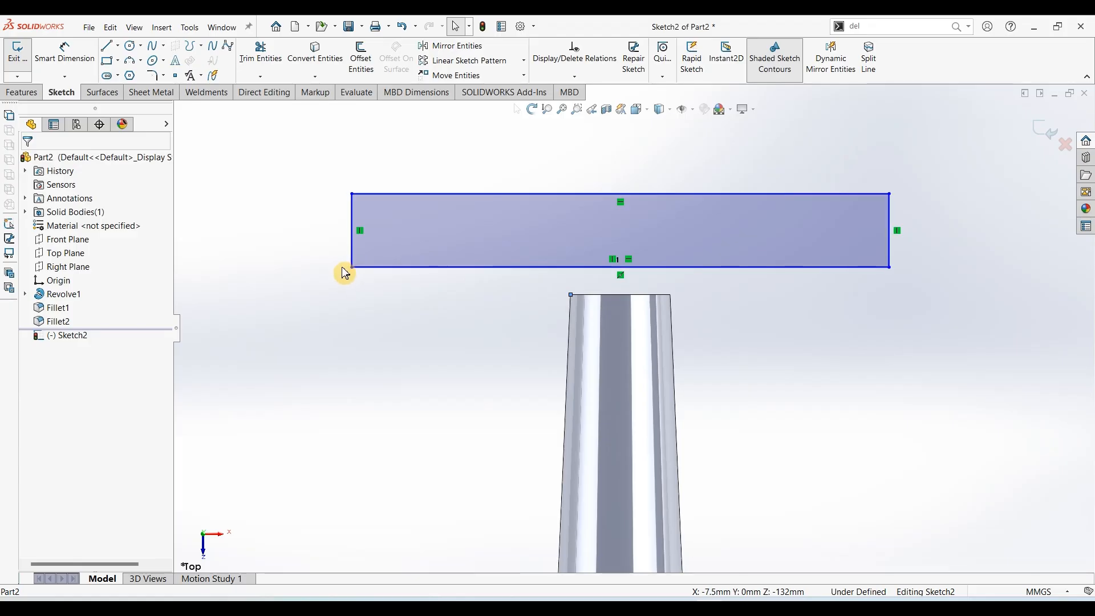
ctrl+click(352, 267)
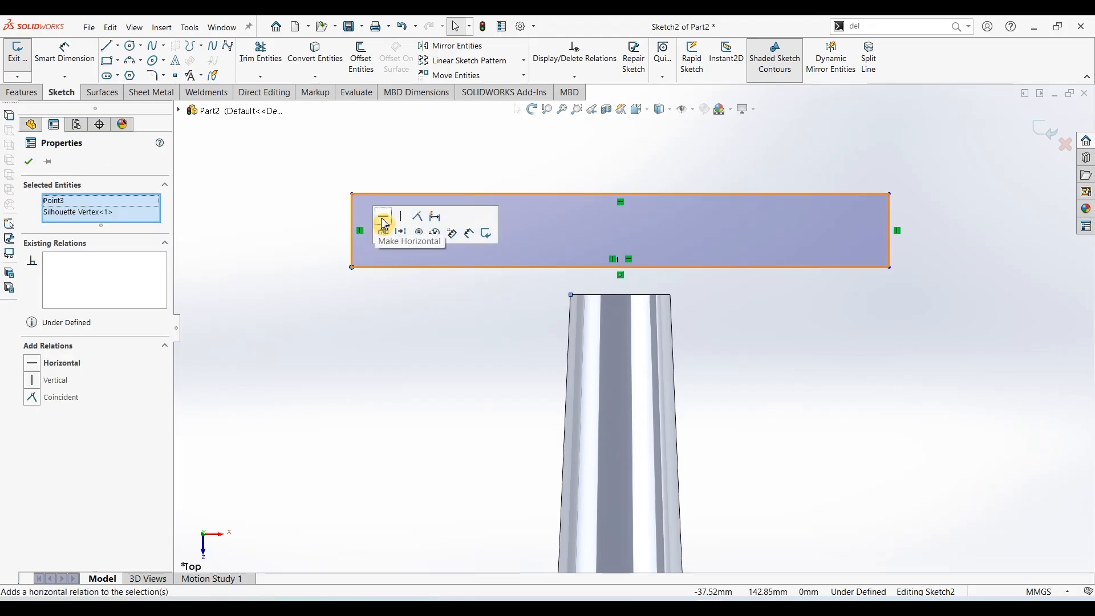
click(383, 224)
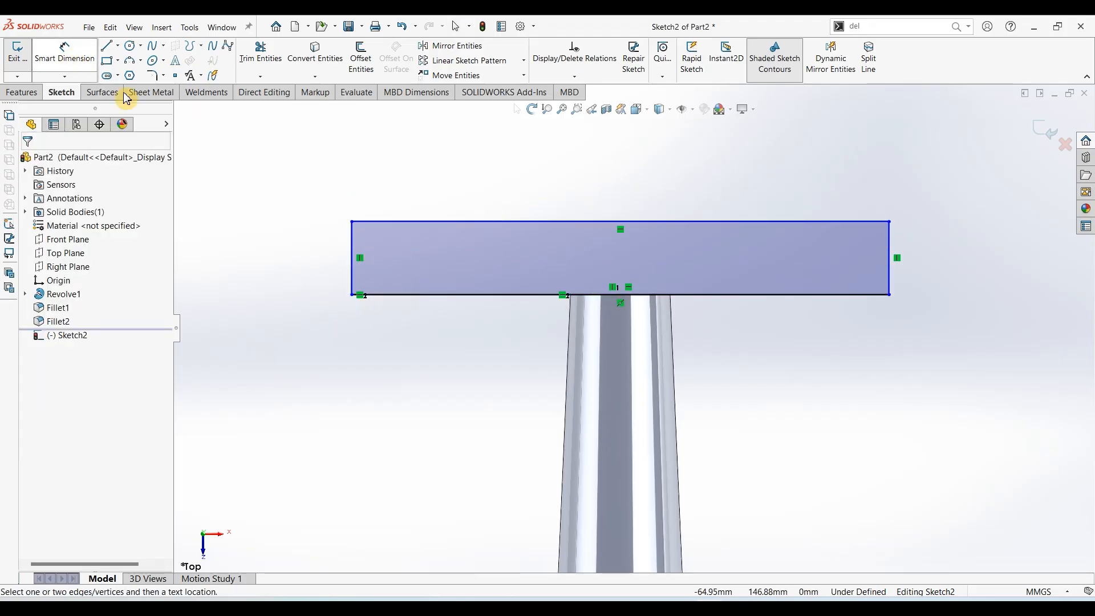
Check the PDF drawing and dimension the rectangle's height as 5 mm
click(68, 57)
click(472, 608)
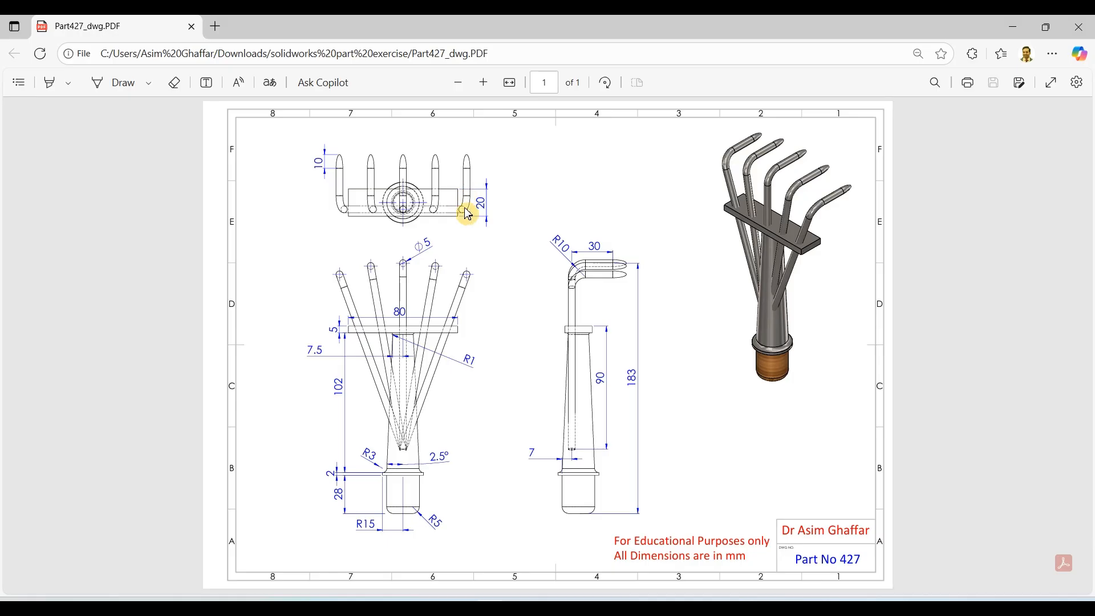
click(1013, 27)
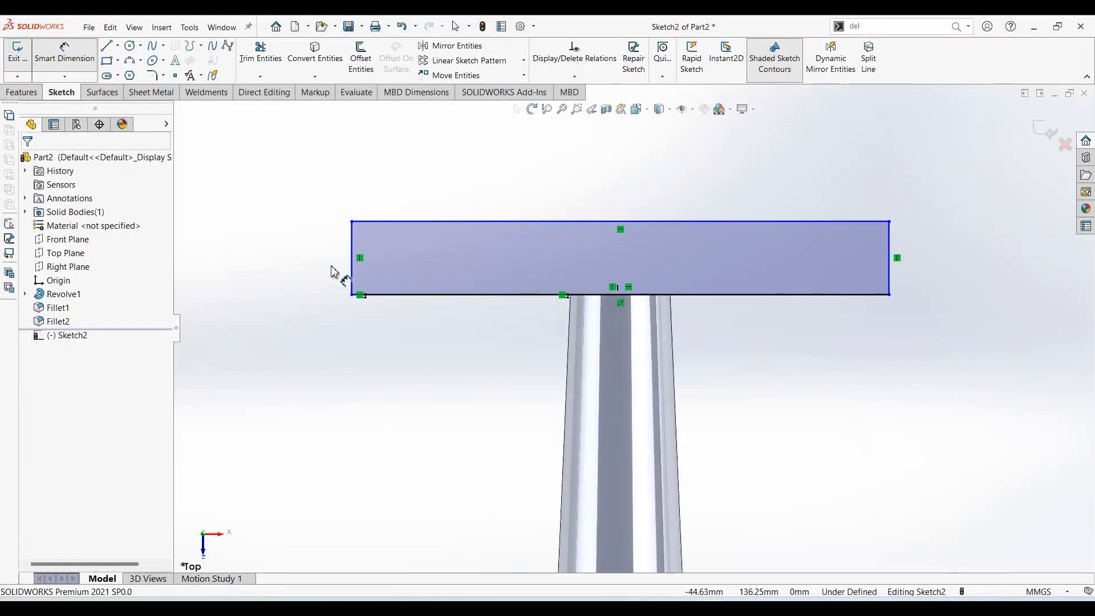
click(351, 249)
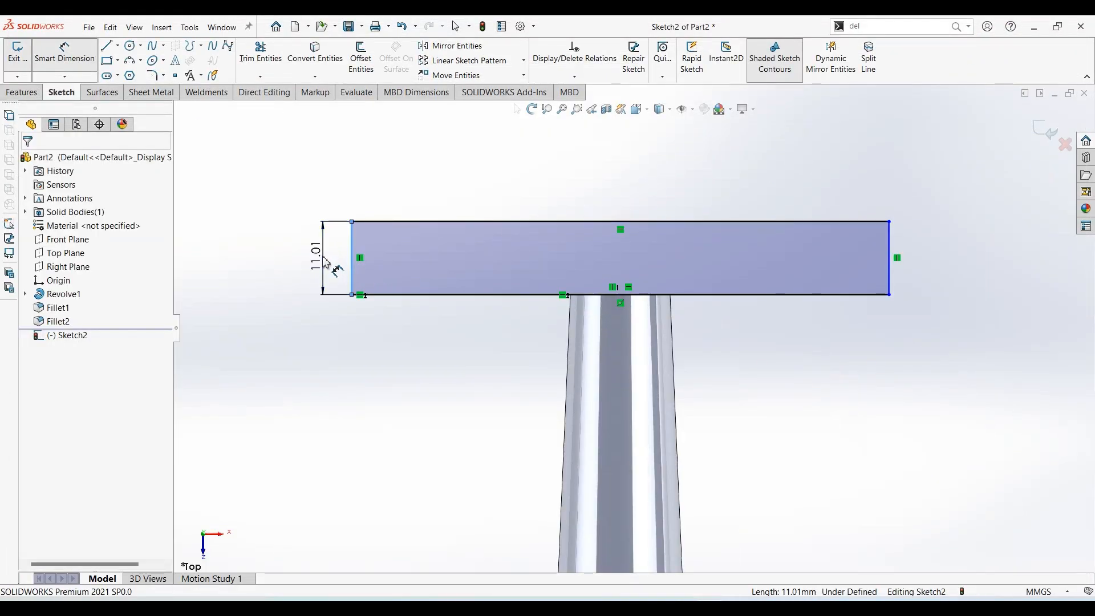
click(325, 256)
text(5)
key(Return)
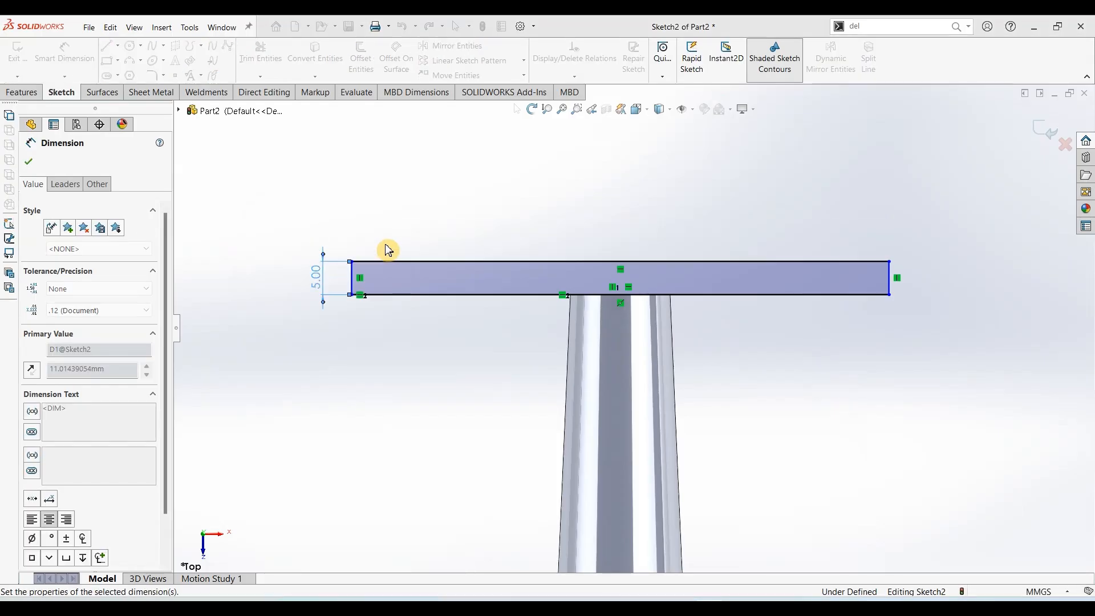
Dimension the rectangle's upper edge as 80 mm
click(606, 259)
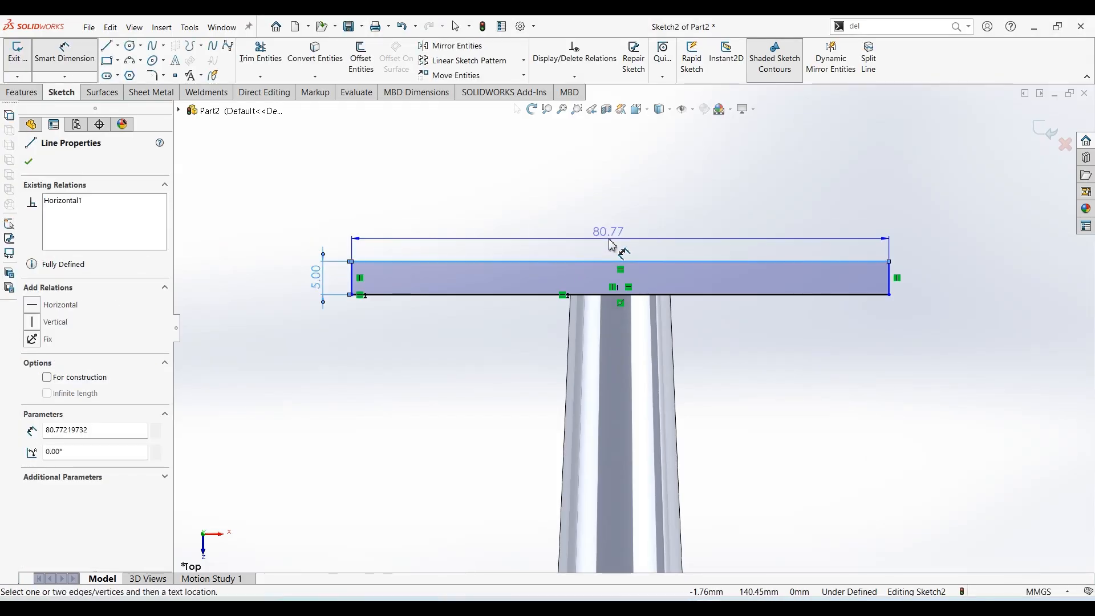
click(608, 245)
text(80)
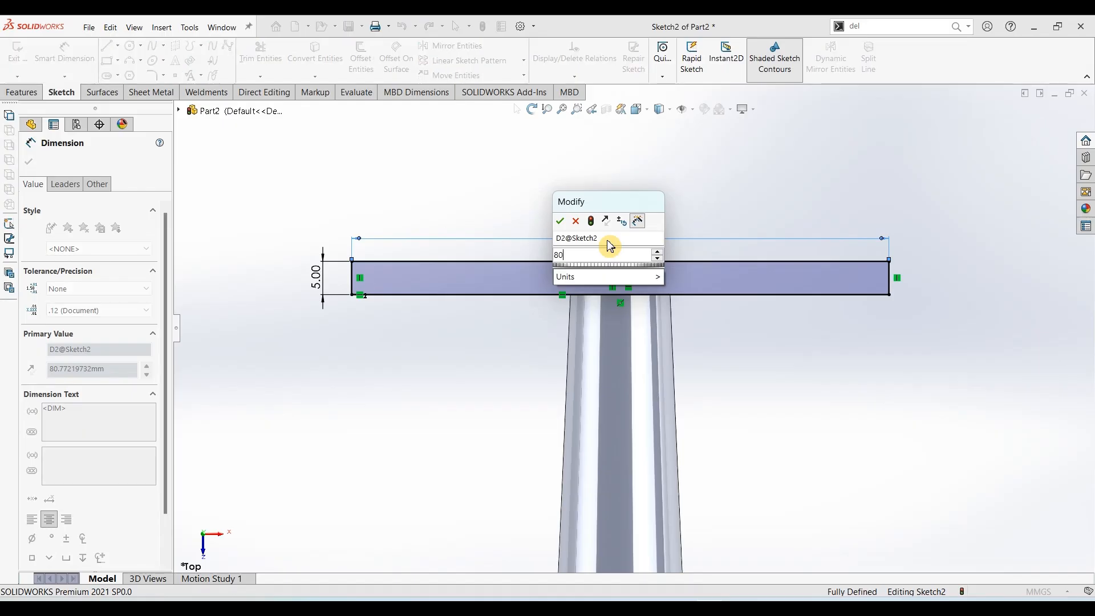
key(Return)
Extrude the crossbar rectangle 20 mm with the Mid Plane end condition, merged with the handle
click(22, 91)
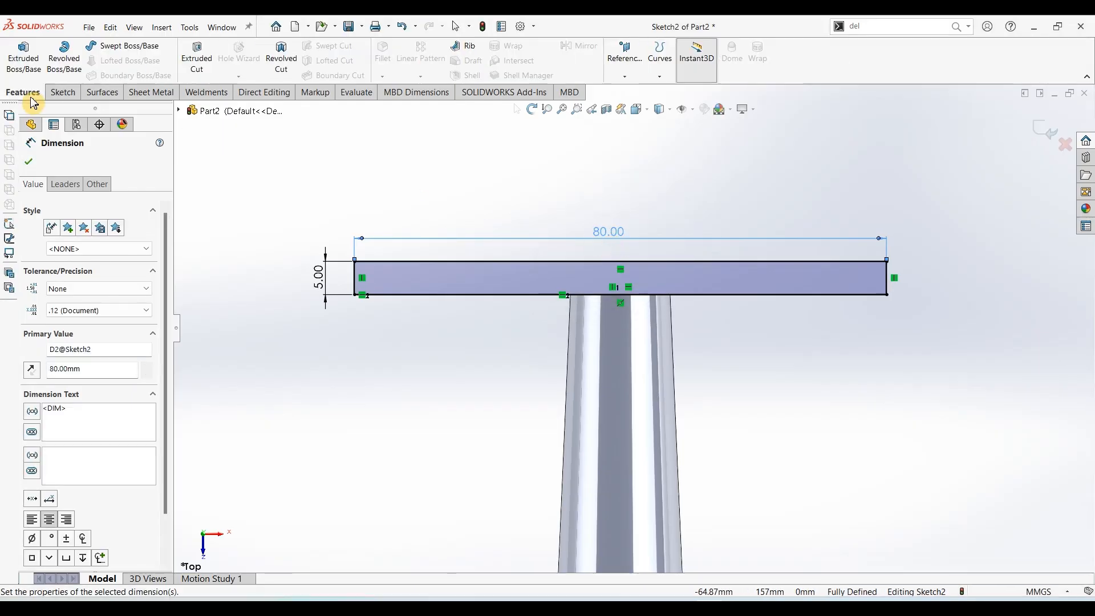
click(24, 57)
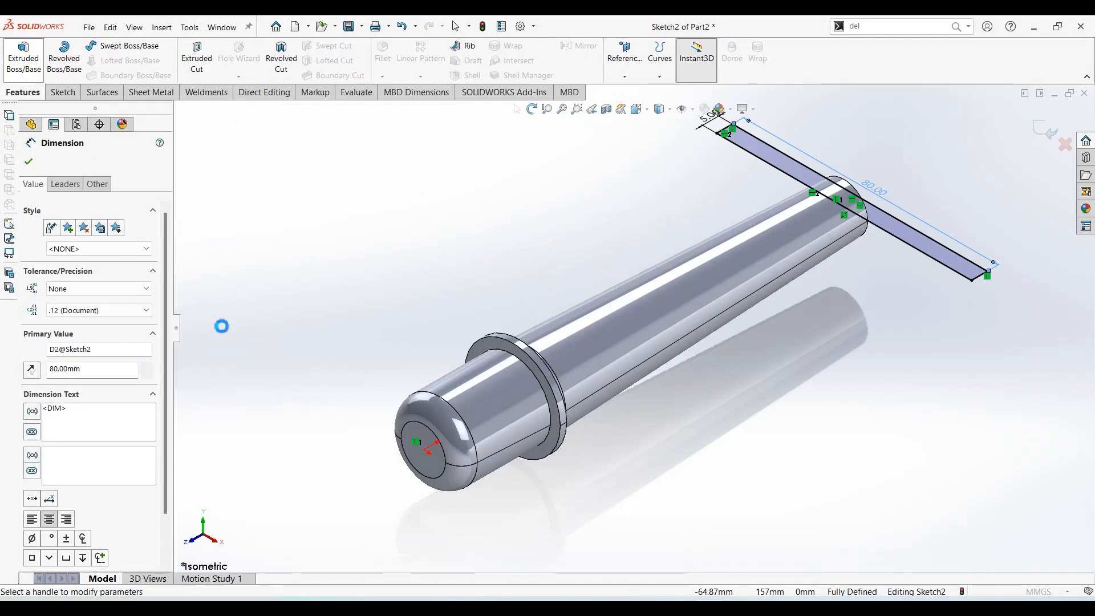
click(70, 242)
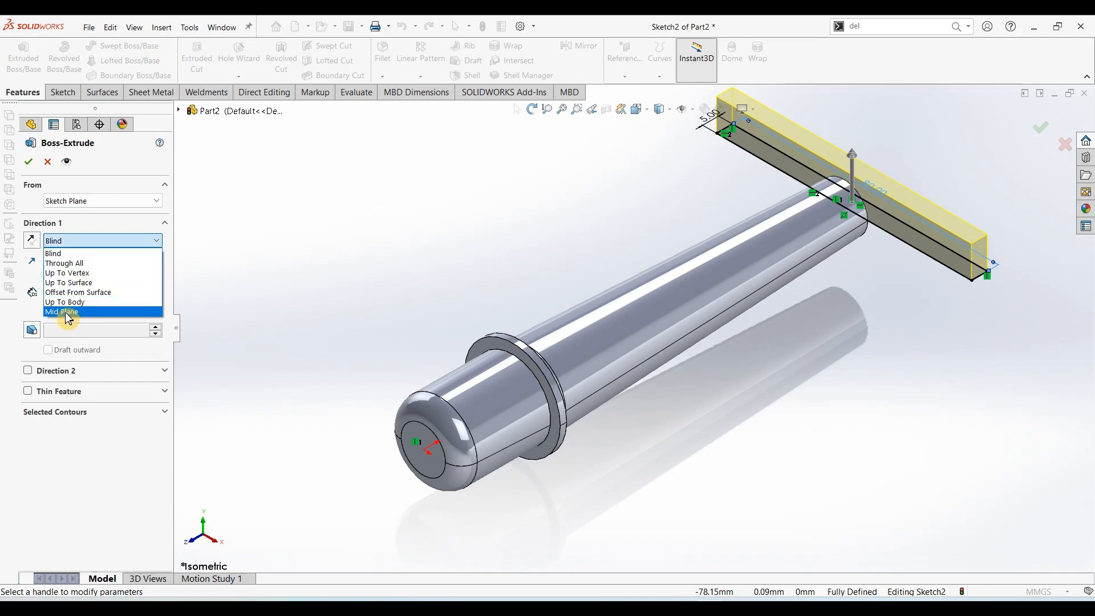
click(69, 309)
text(20.00mm)
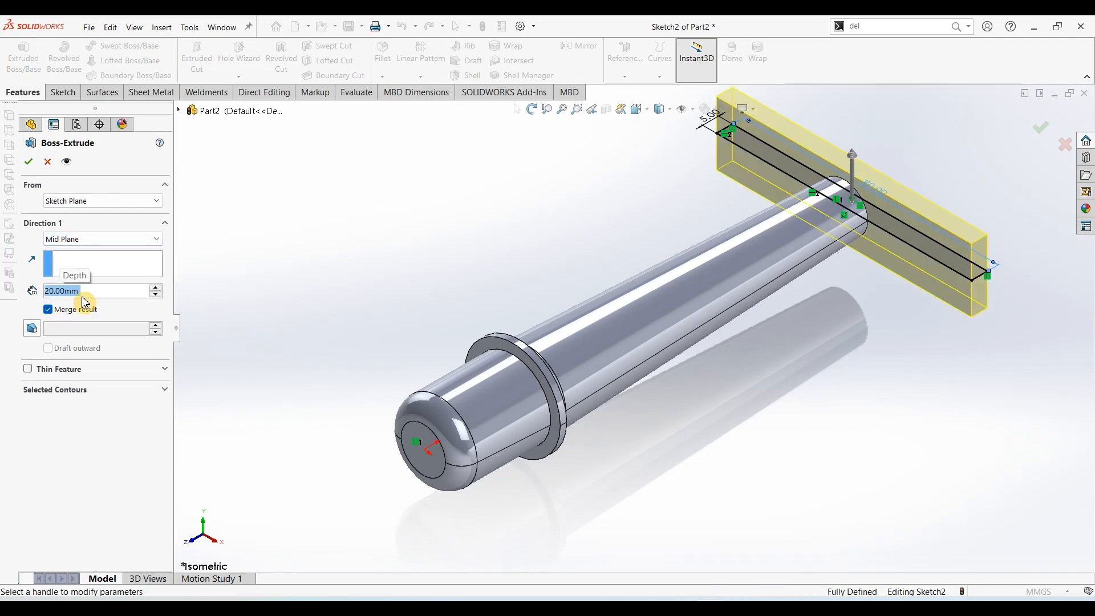
click(28, 161)
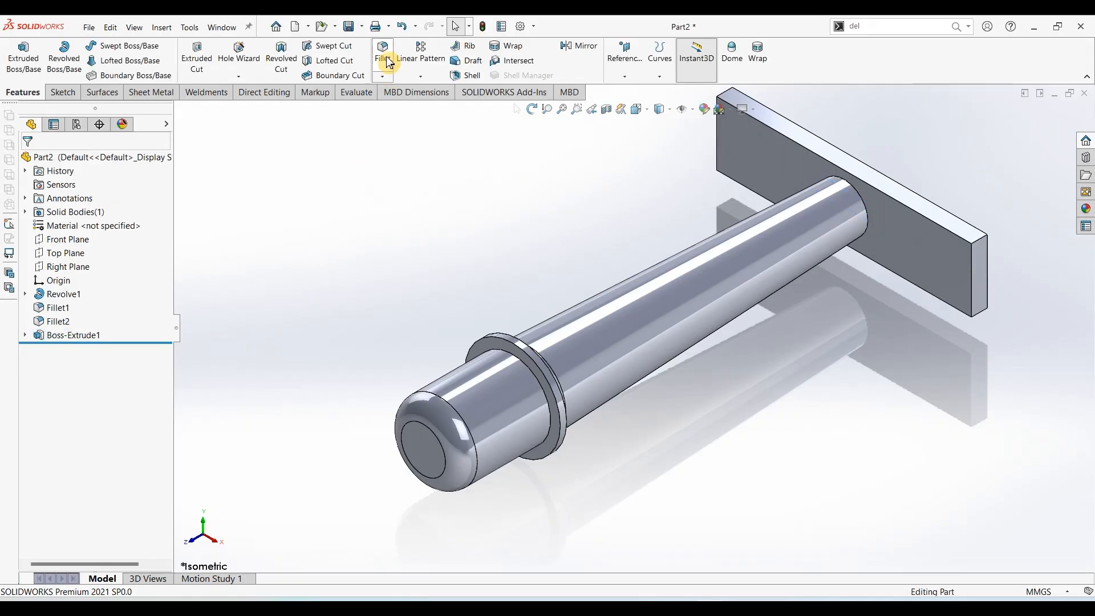
Fillet the edge where the shaft's narrow end meets the crossbar with a 1 mm radius
key(f)
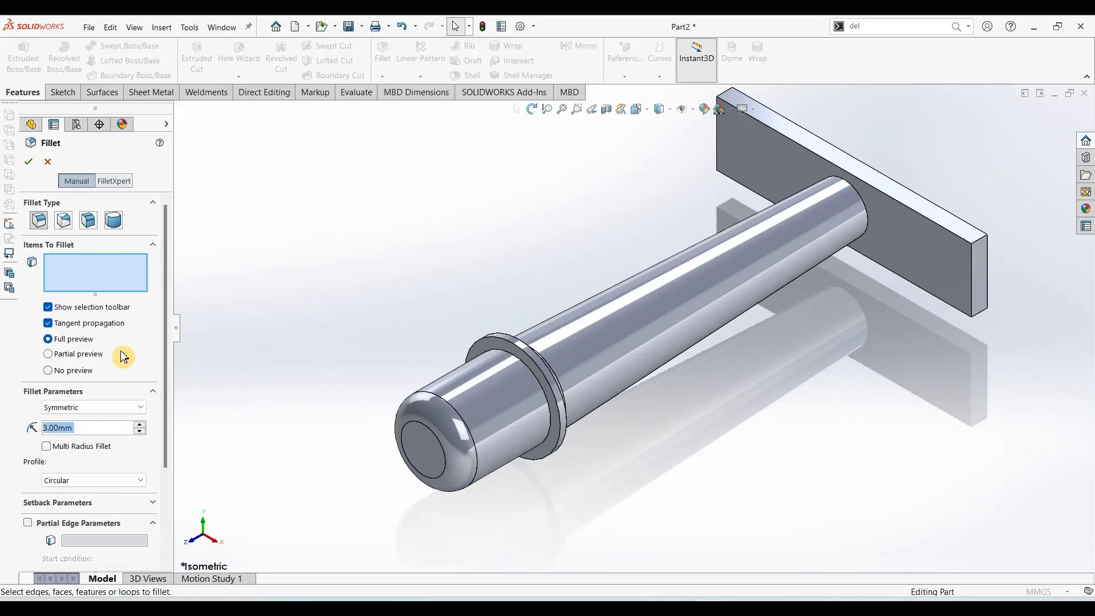
click(841, 190)
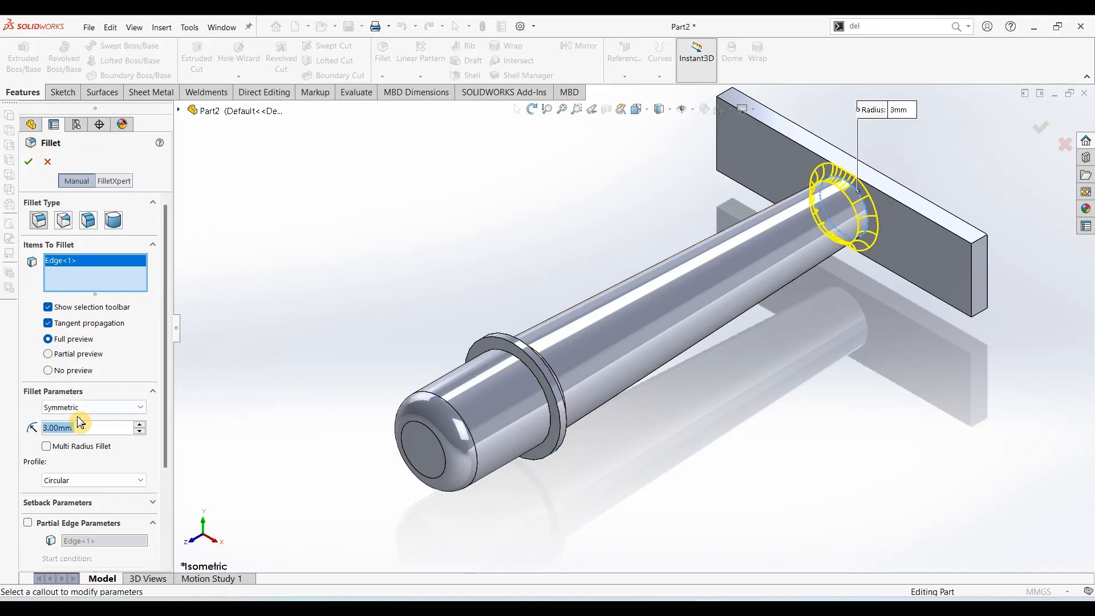
text(1)
key(Return)
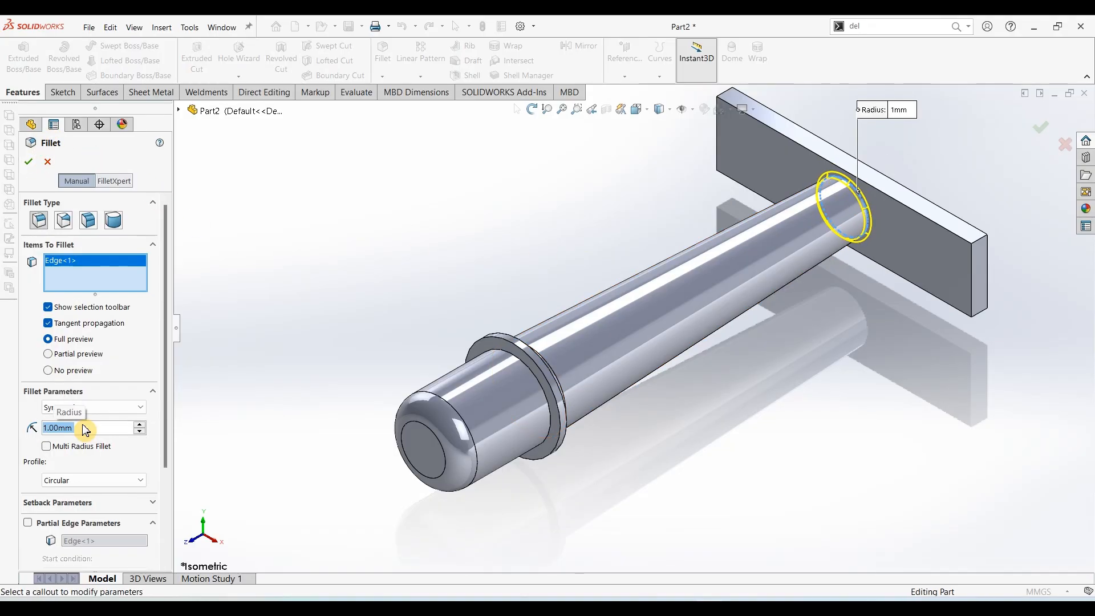
click(34, 165)
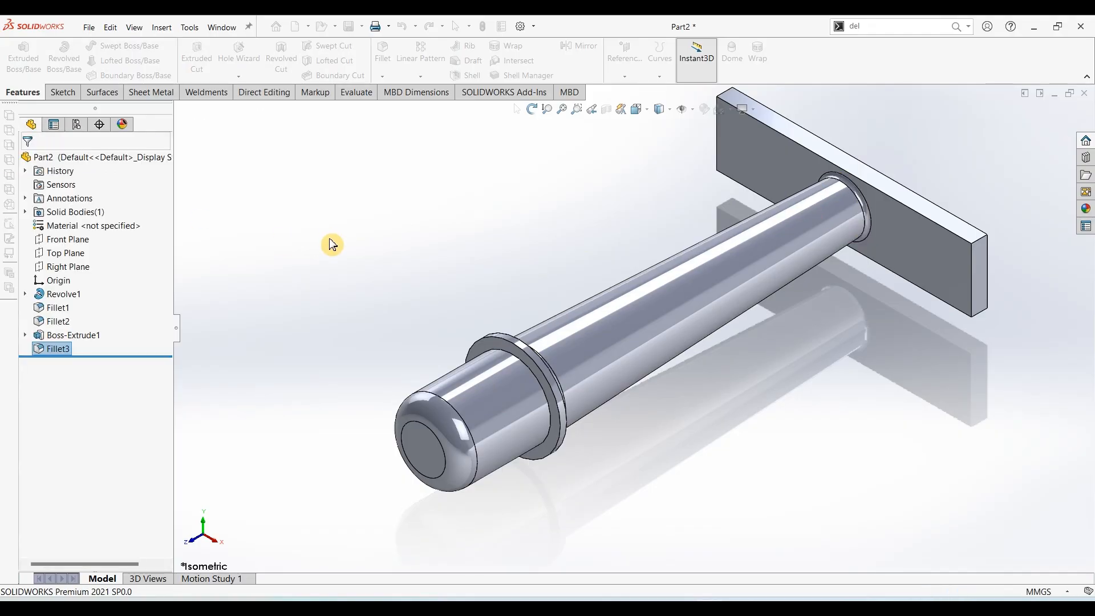
key(z)
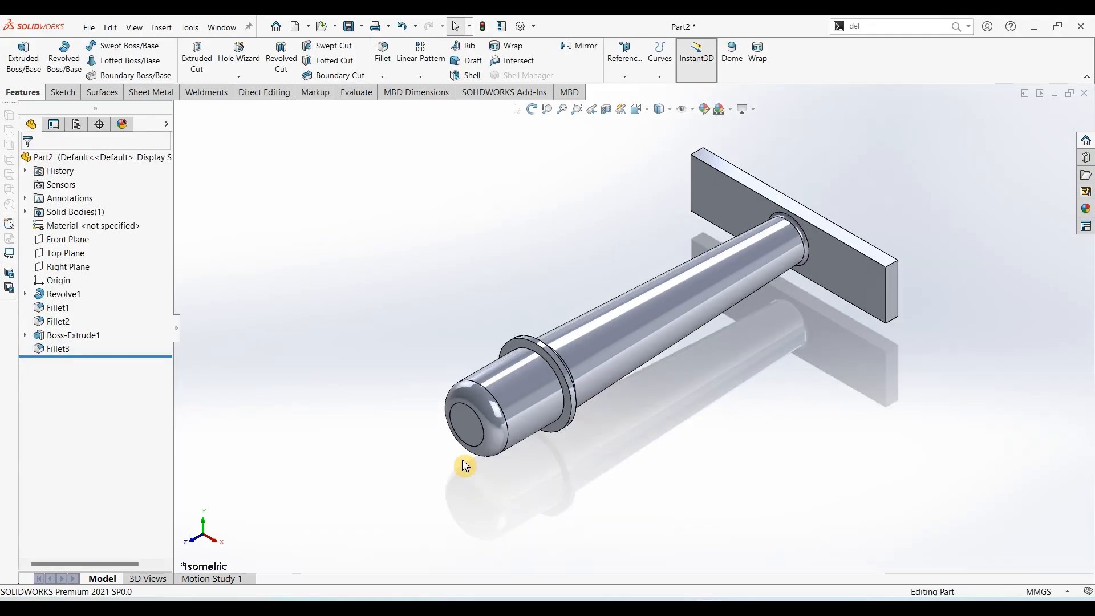
Check the PDF drawing and sketch on the Right Plane a tine path: a horizontal line about 109 mm long and a vertical one about 53 mm downward
key(alt+Tab)
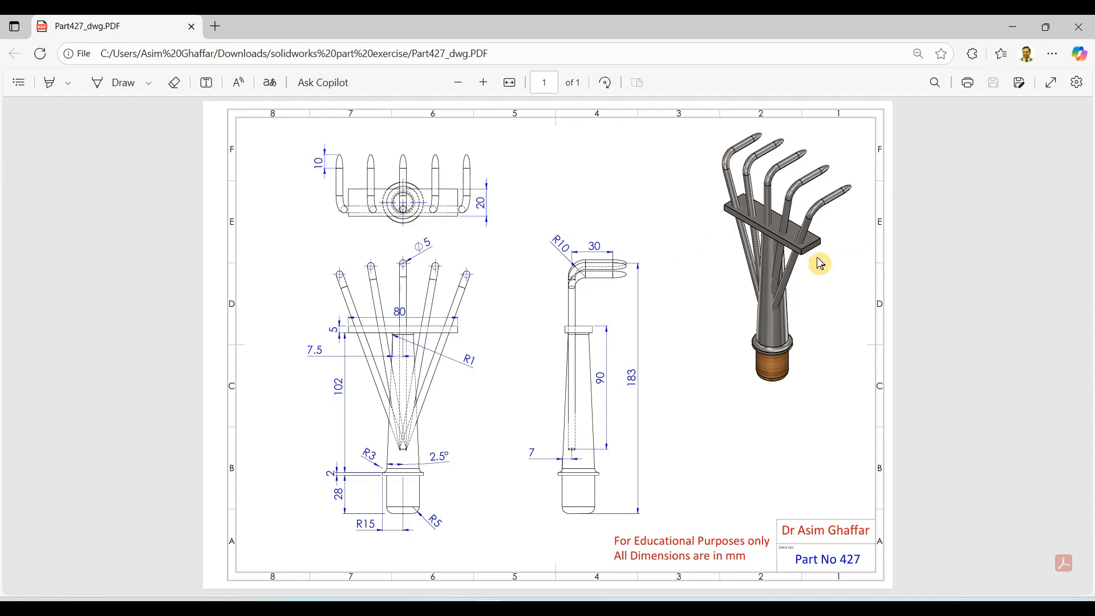
click(1013, 26)
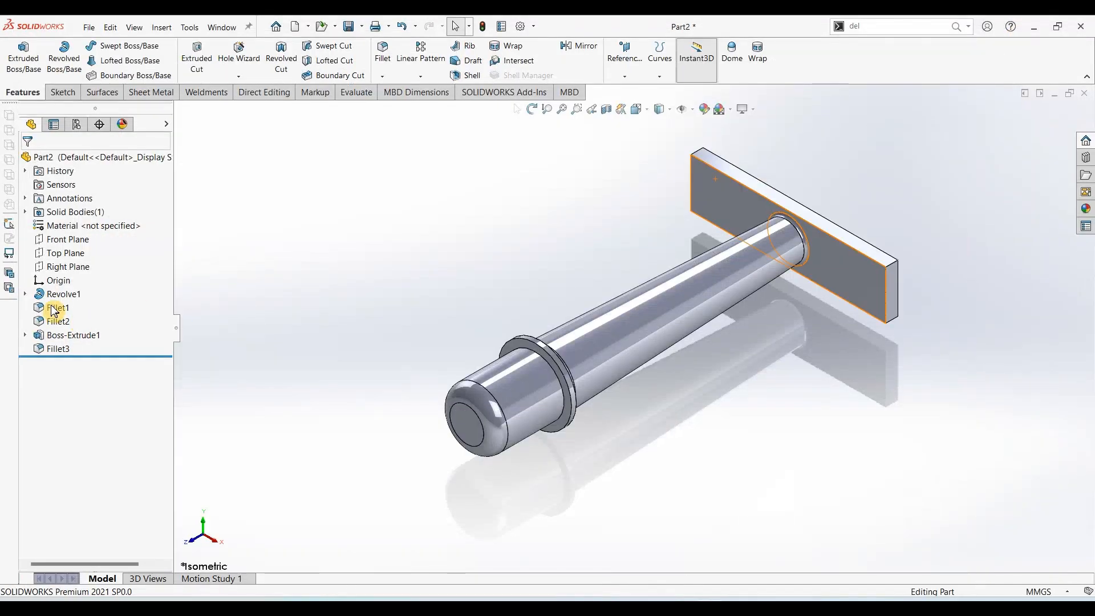
click(67, 267)
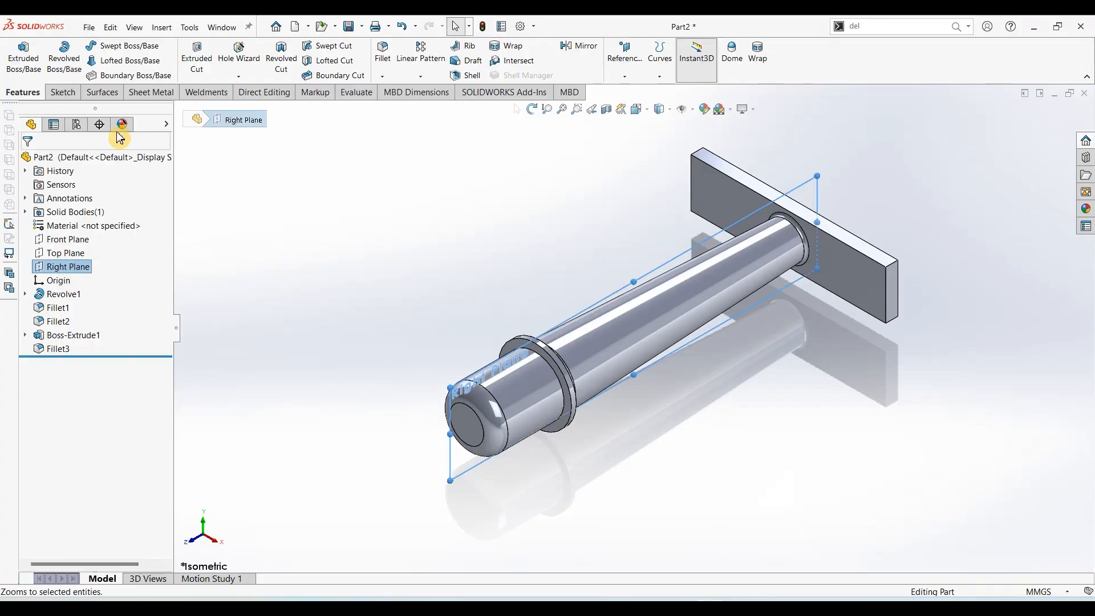
click(68, 93)
click(19, 57)
click(106, 46)
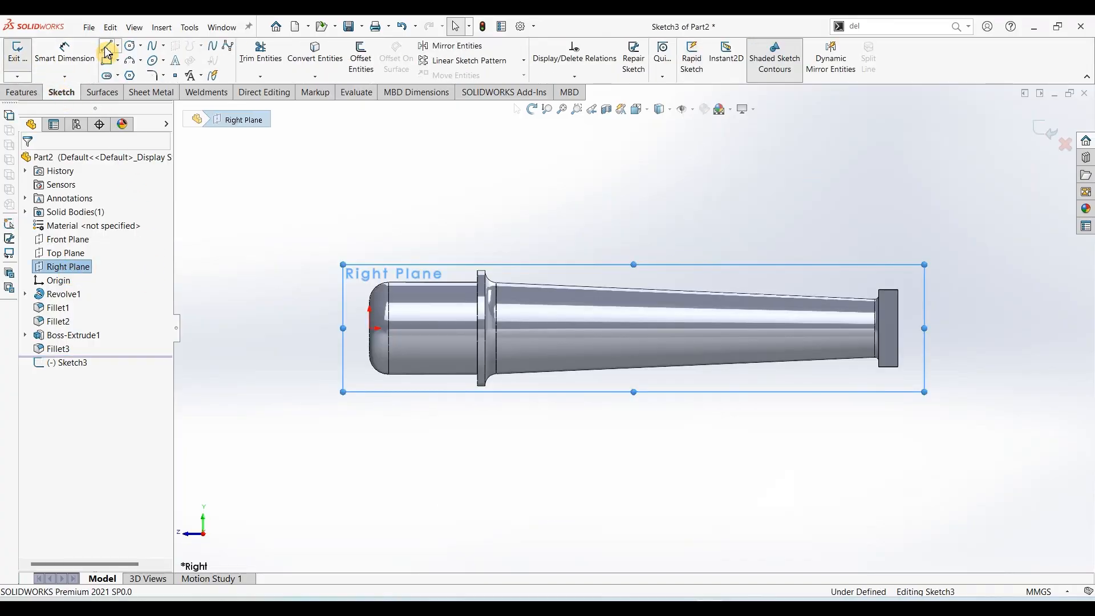
click(581, 306)
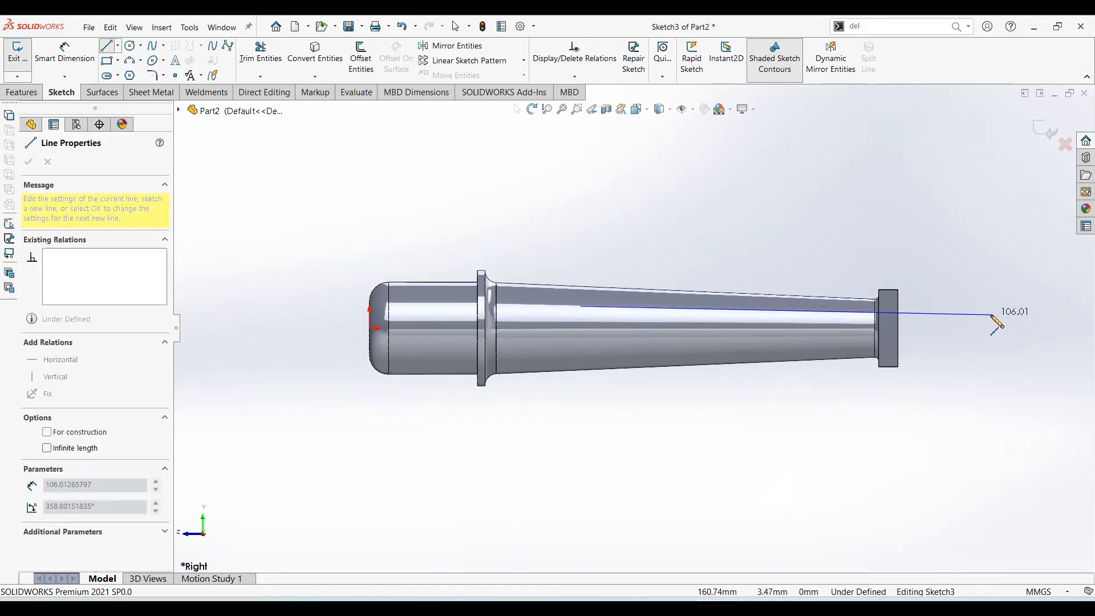
click(1000, 307)
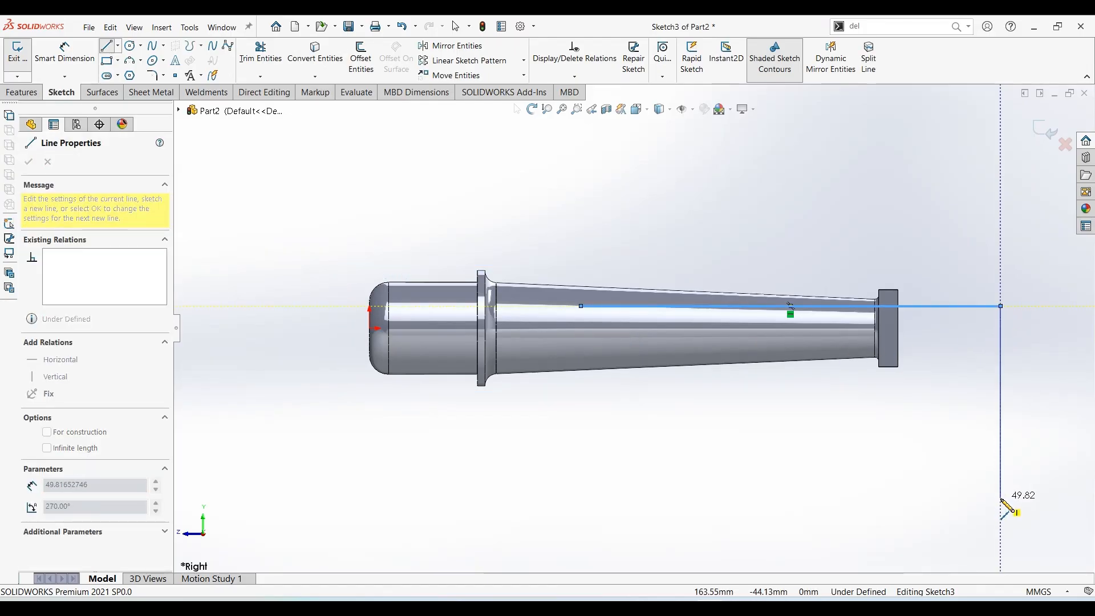
double_click(1000, 509)
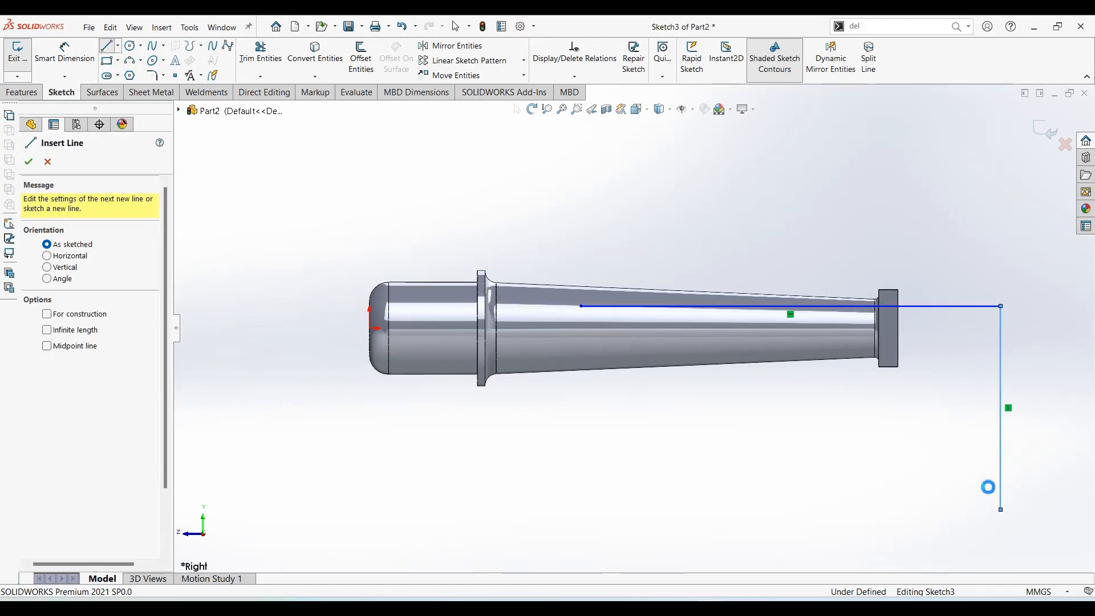
key(Escape)
Check the PDF drawing and dimension the path's start point 90 mm from the crossbar's outer edge
click(64, 53)
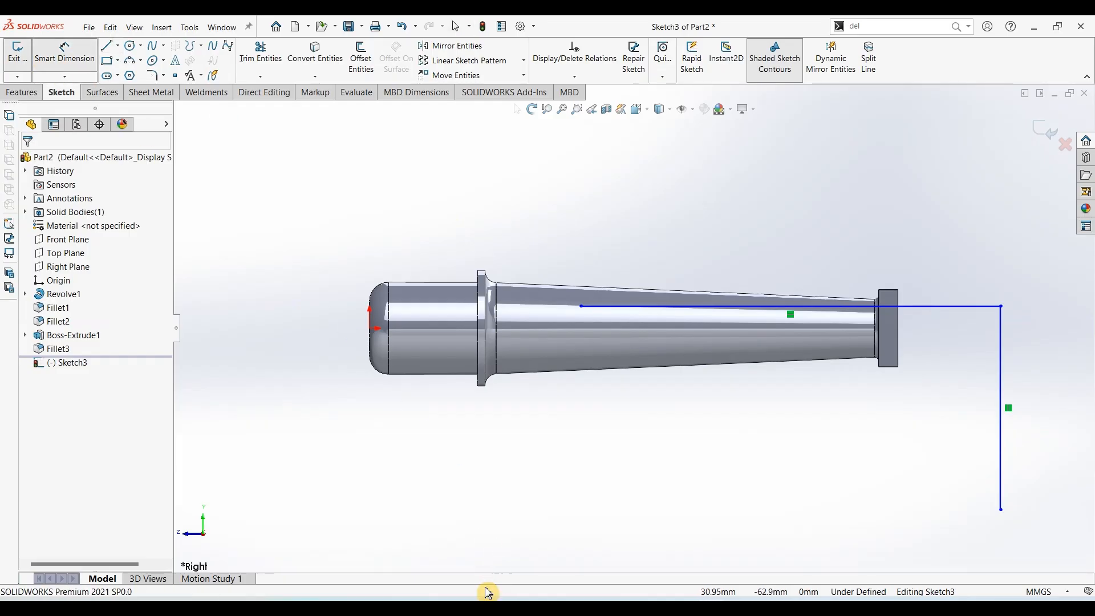
click(495, 607)
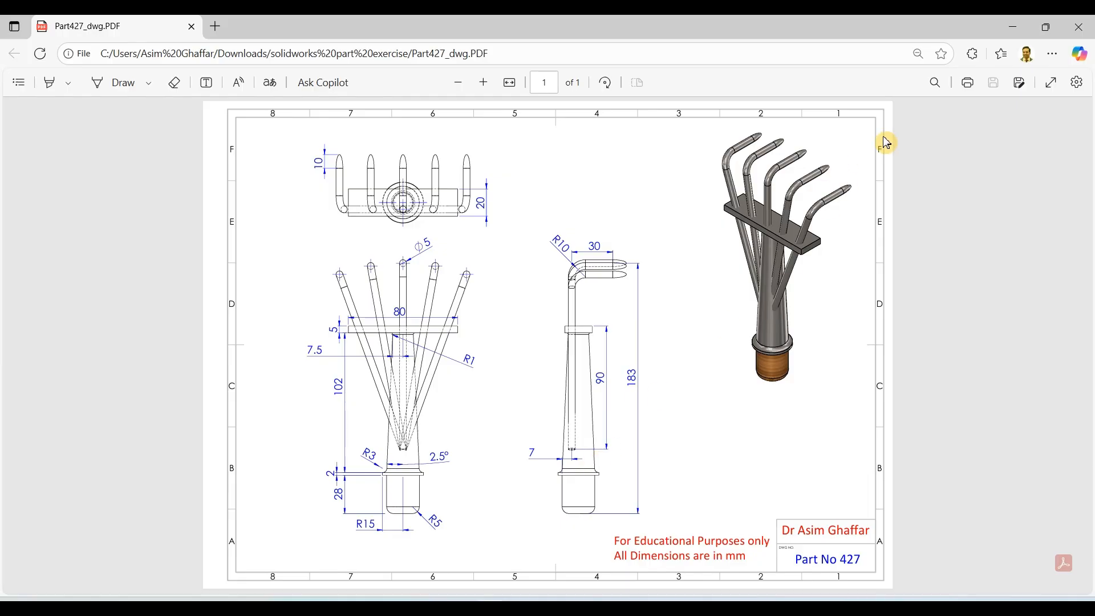
click(1011, 27)
click(899, 304)
click(580, 306)
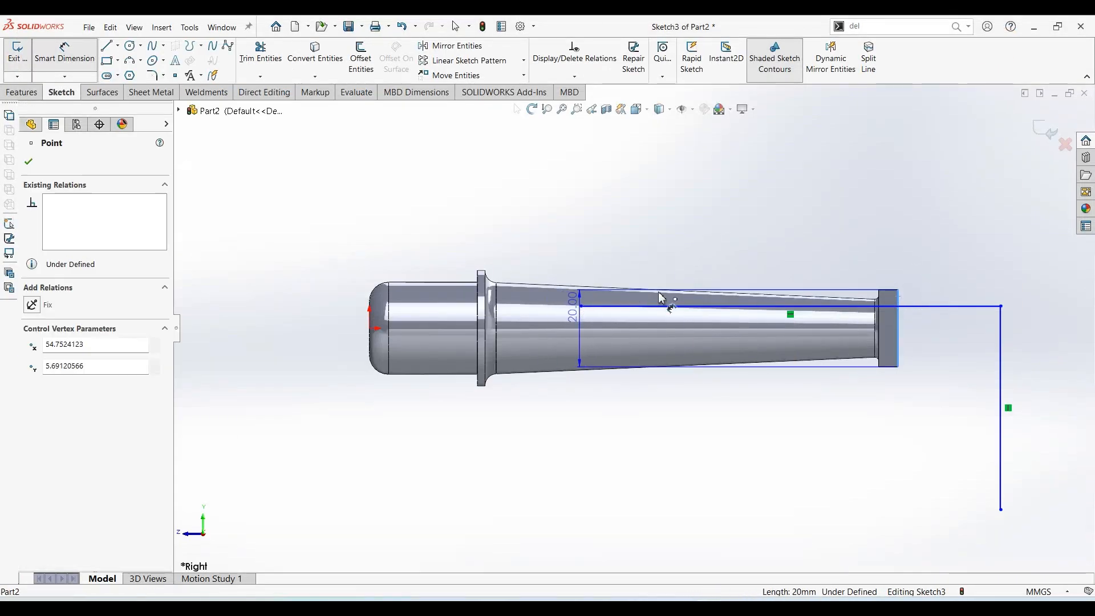
click(707, 261)
text(90)
key(Return)
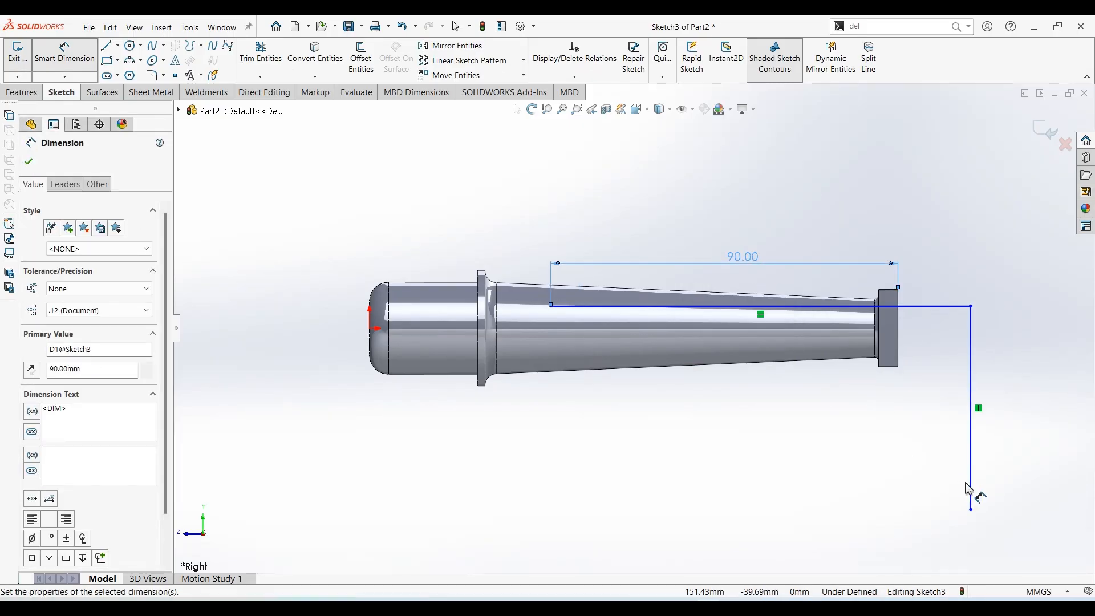
Check the PDF drawing and dimension the distance from the origin to the path's vertical line as 183 mm
click(970, 489)
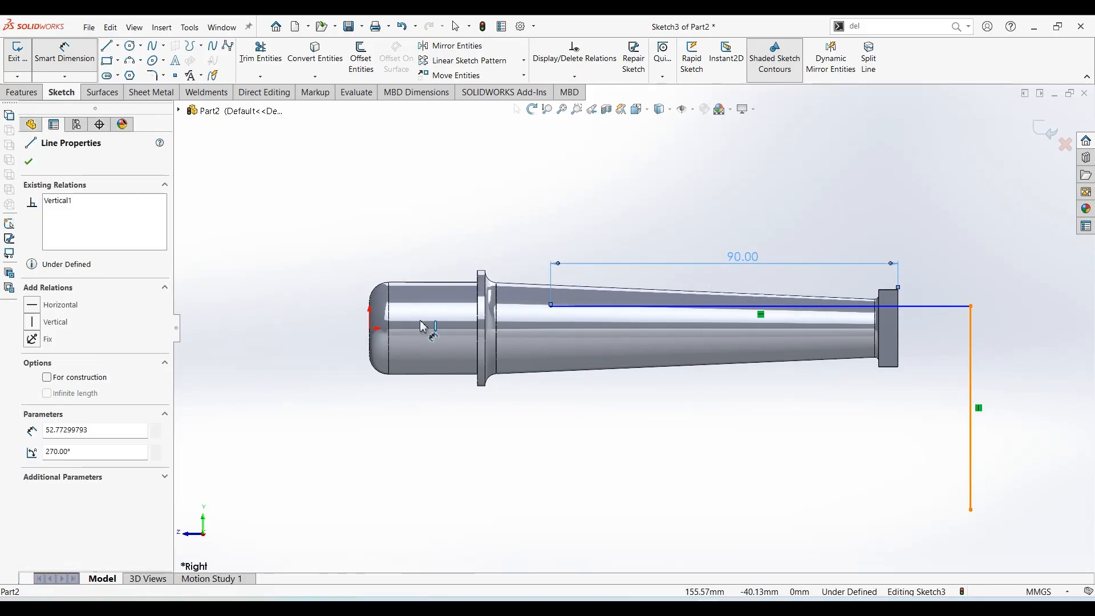
click(369, 328)
click(677, 509)
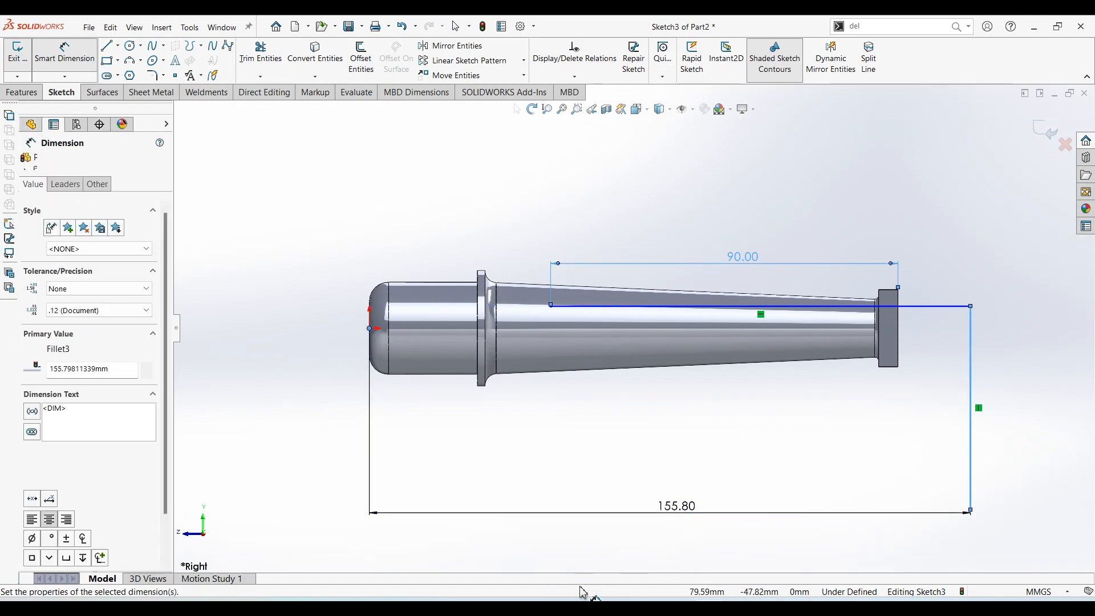
key(alt+Tab)
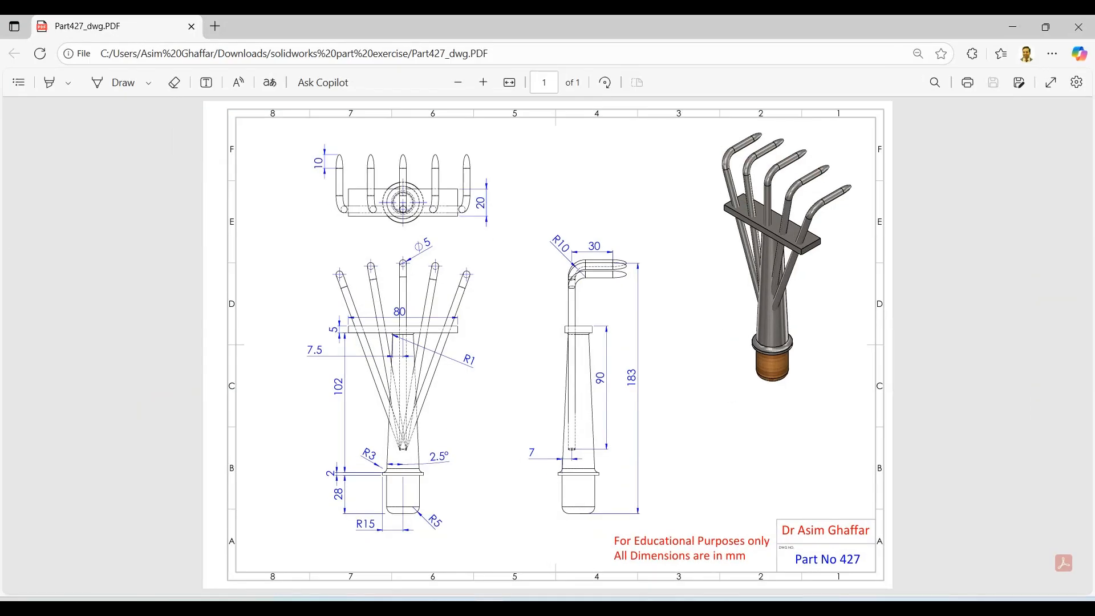
key(alt+Tab)
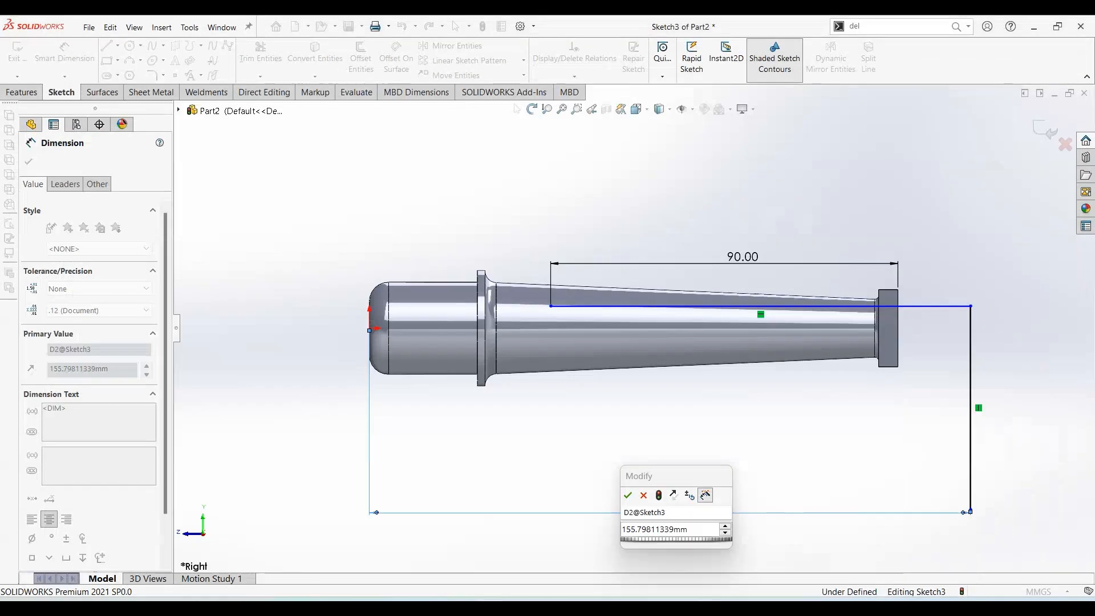
double_click(690, 535)
text(180)
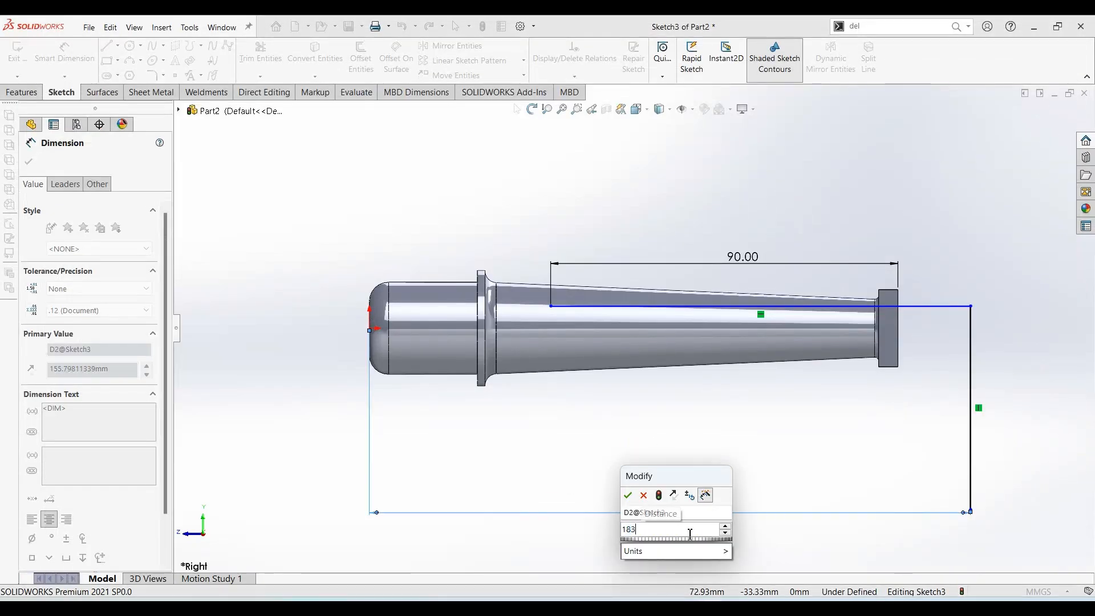
key(Return)
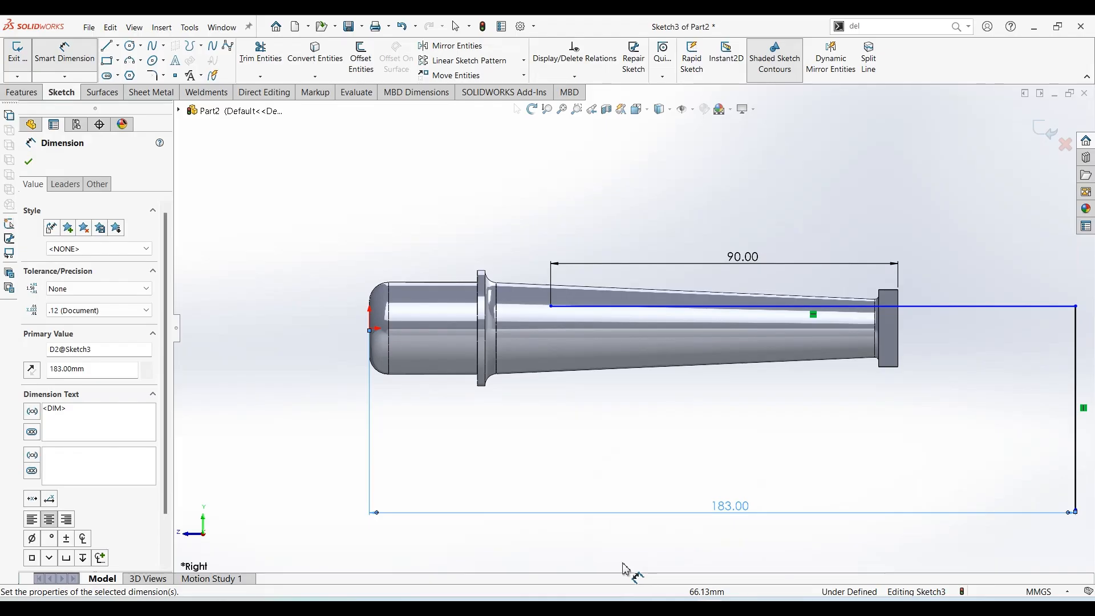
Check the PDF drawing and dimension the path's start point 7 mm below the upper edge of the handle's cylindrical end
key(alt+Tab)
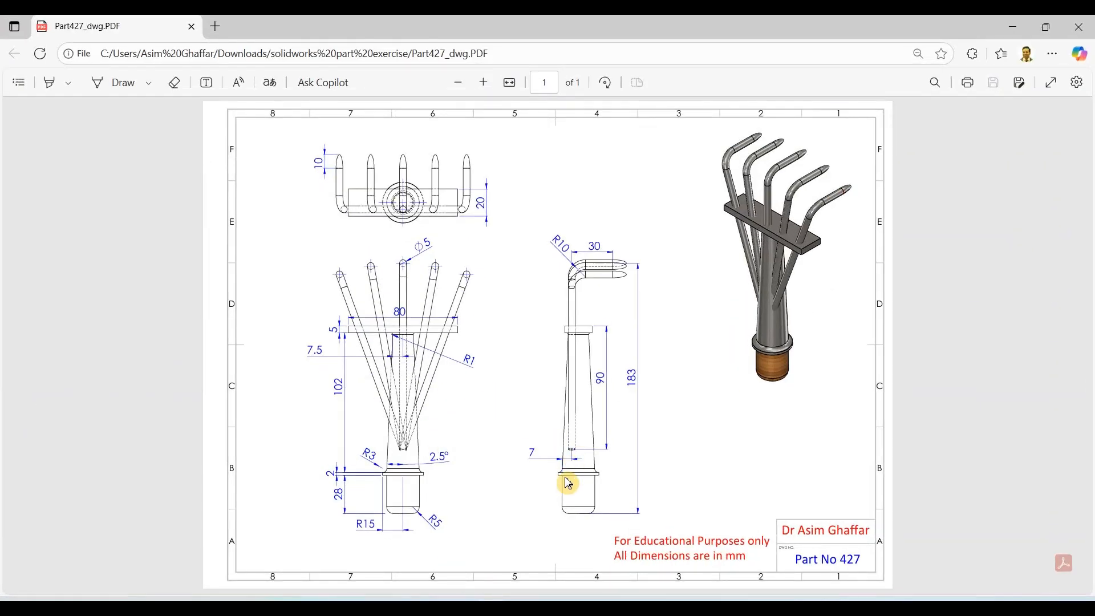
click(1013, 27)
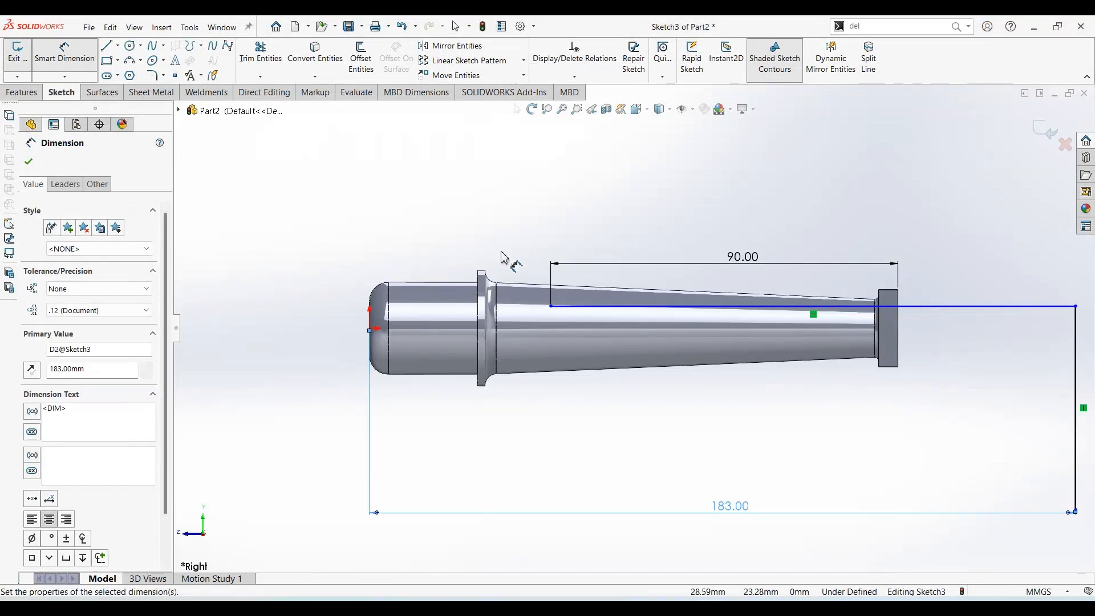
click(447, 282)
click(550, 306)
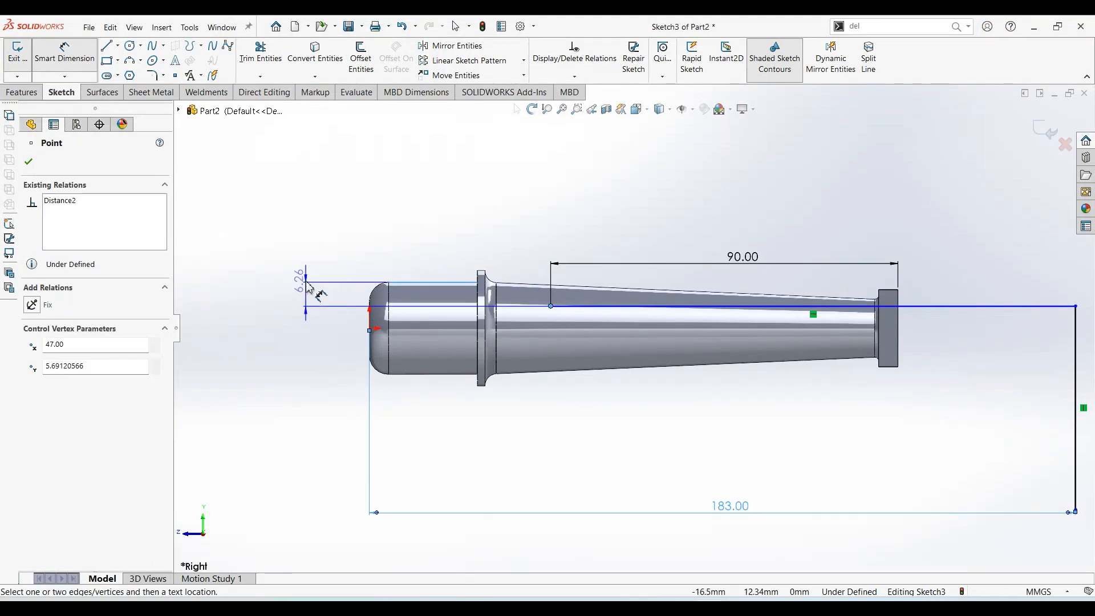
click(308, 283)
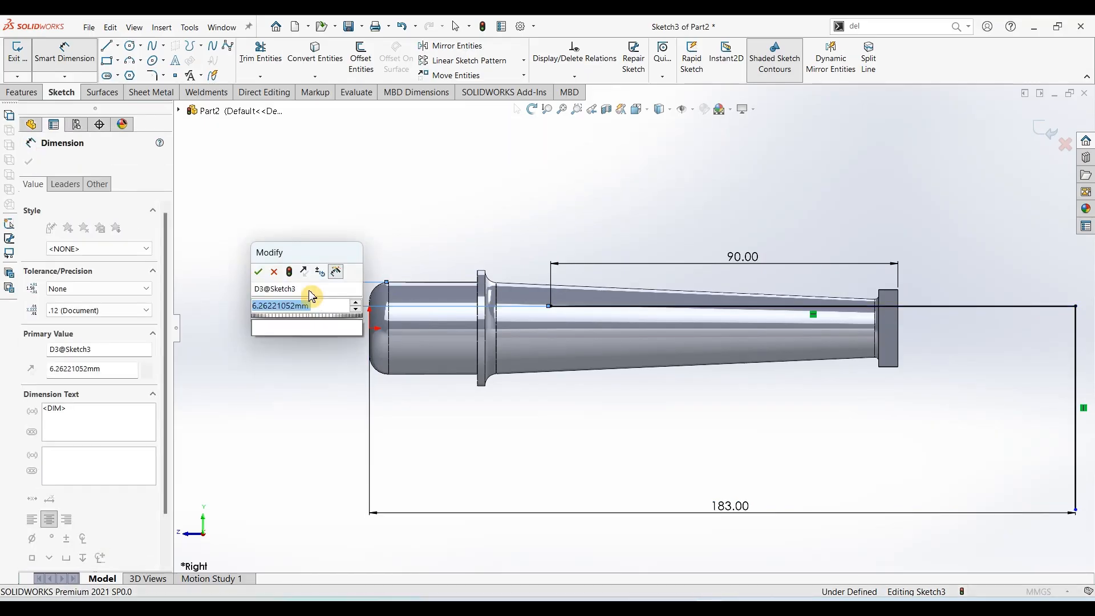
text(7)
key(Return)
Round the corner between the path's horizontal and vertical lines with a 10 mm sketch fillet
click(157, 77)
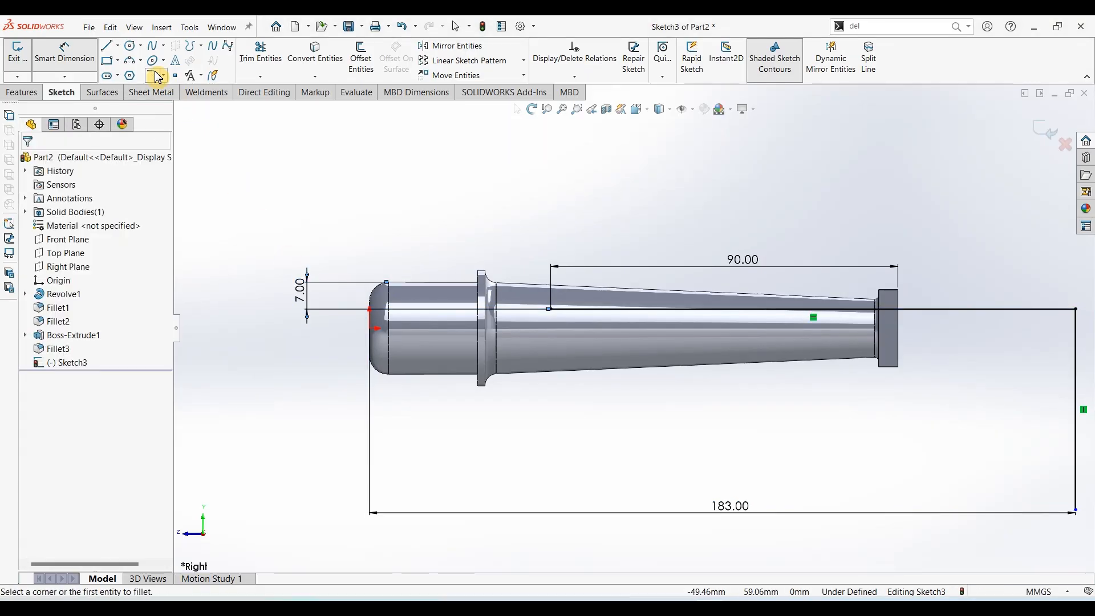
click(1077, 312)
key(Return)
key(Escape)
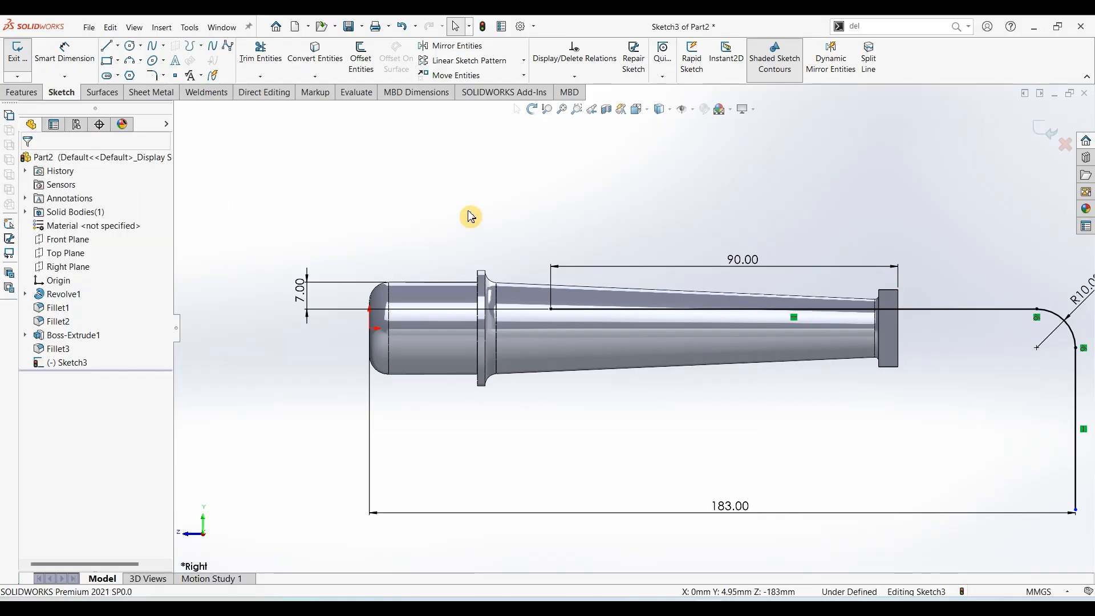
Try to dimension the length of the path's vertical line as 30 mm
key(f)
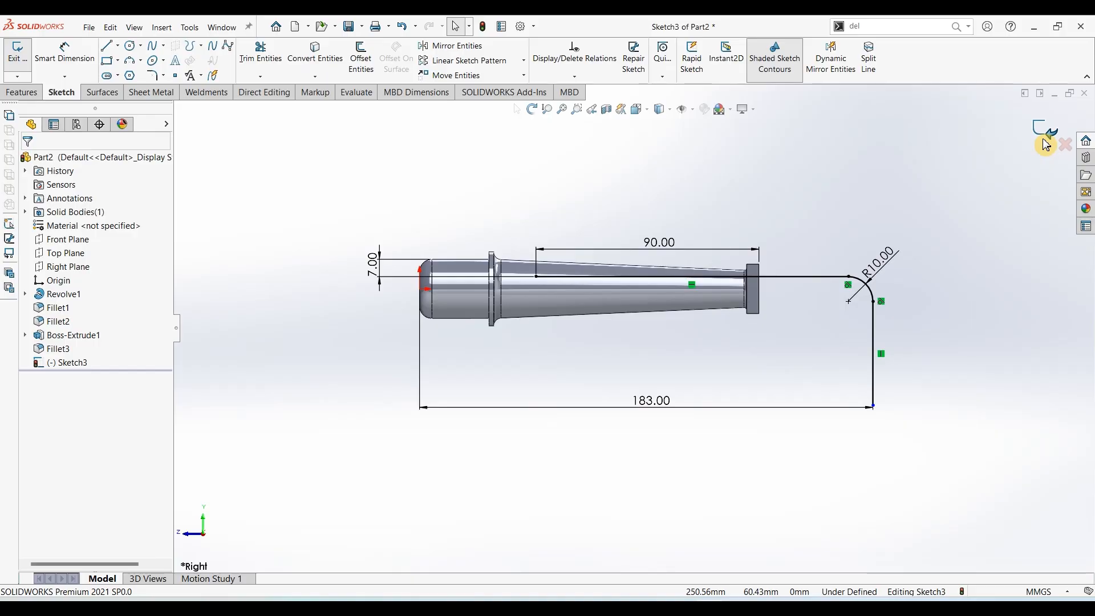
click(71, 67)
click(873, 342)
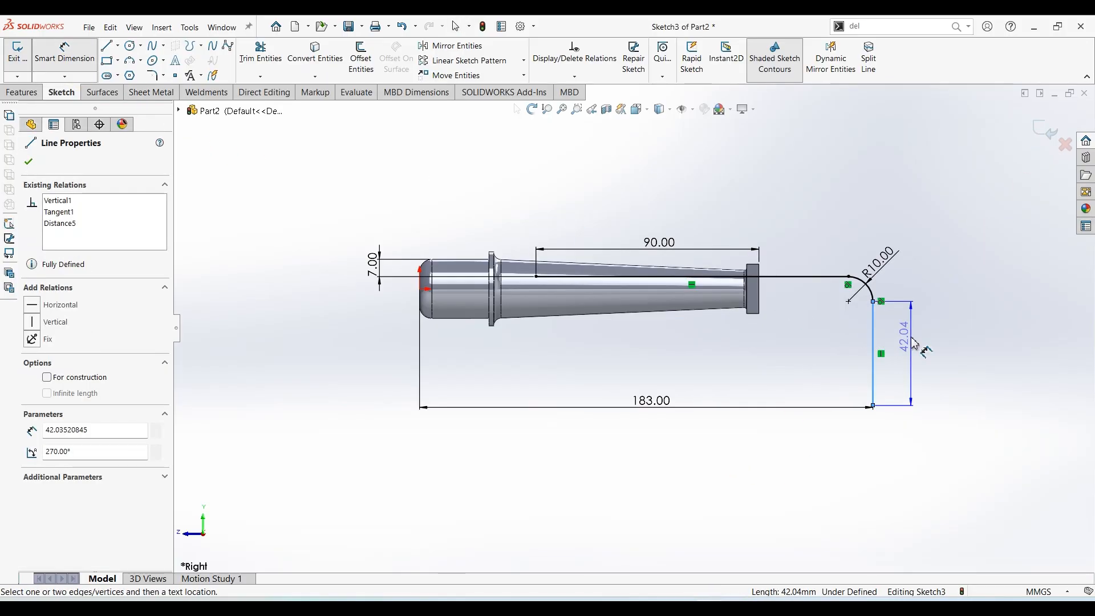
click(913, 343)
text(30)
key(Return)
Check the PDF drawing and delete the length dimension on the path's vertical line
click(529, 607)
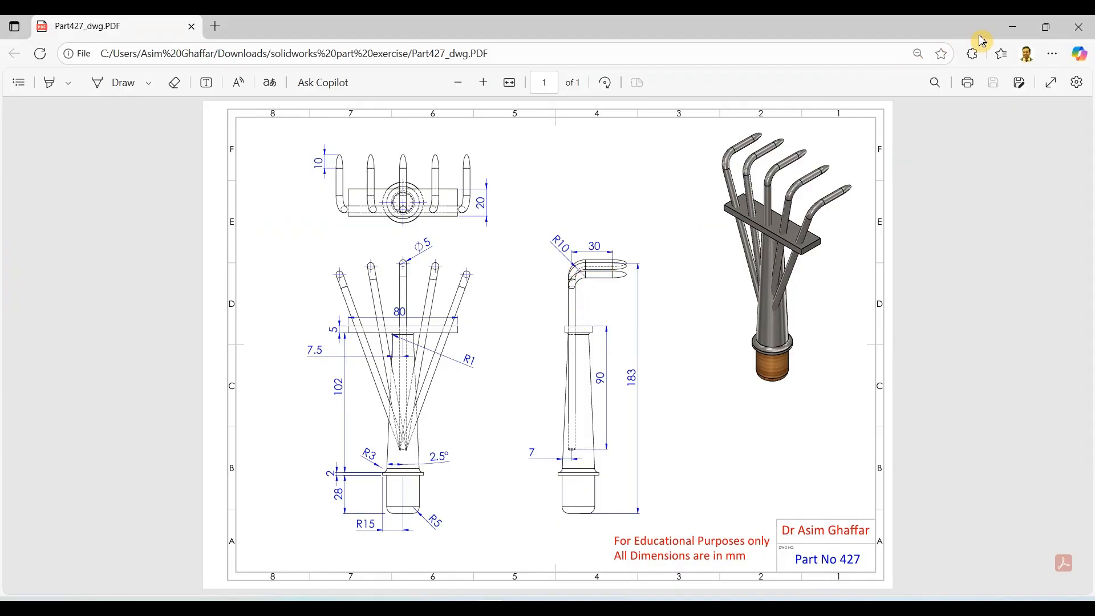
click(1009, 34)
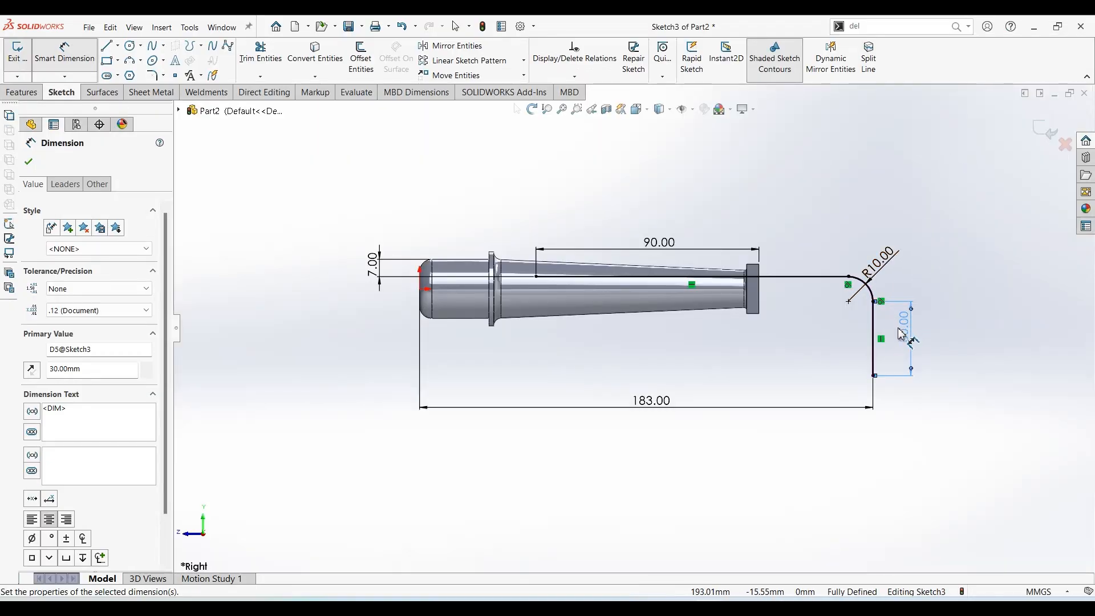
key(Delete)
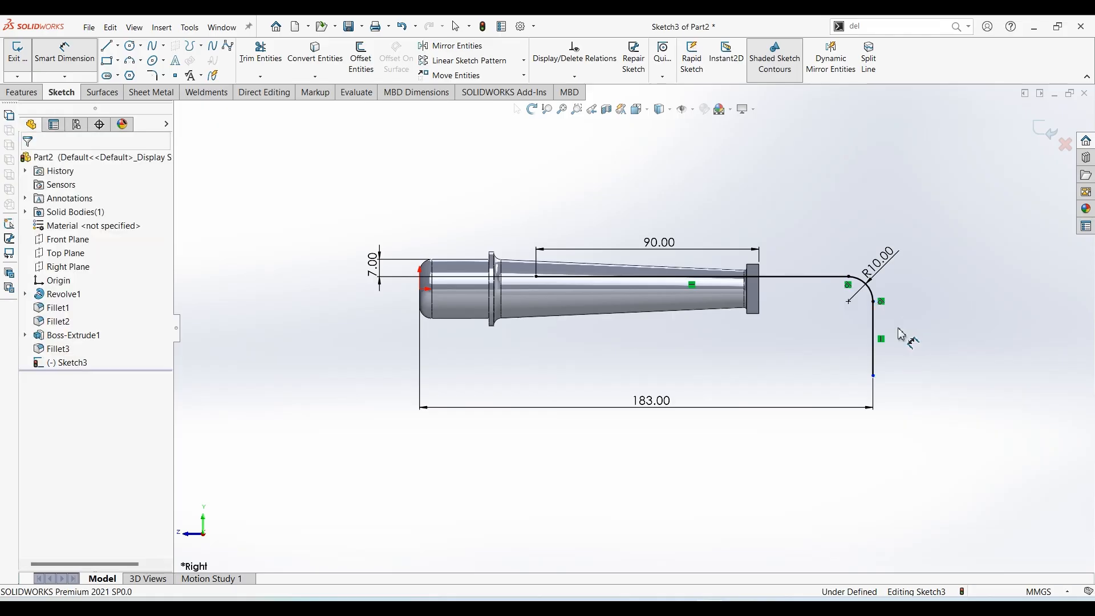
Dimension the path's lower endpoint 30 mm below its horizontal line and exit the sketch
click(838, 277)
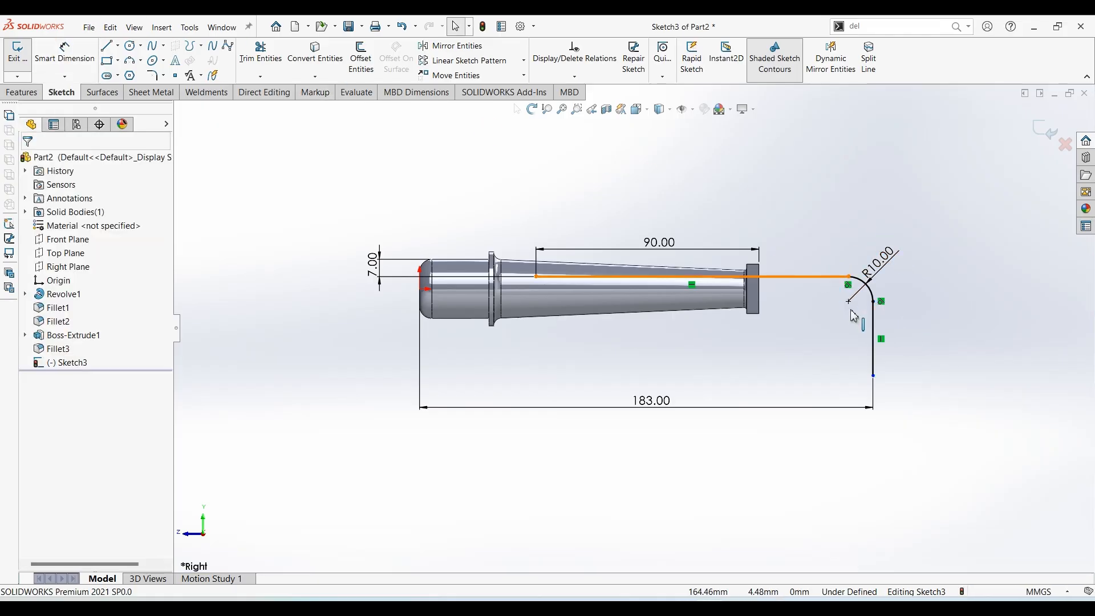
click(873, 375)
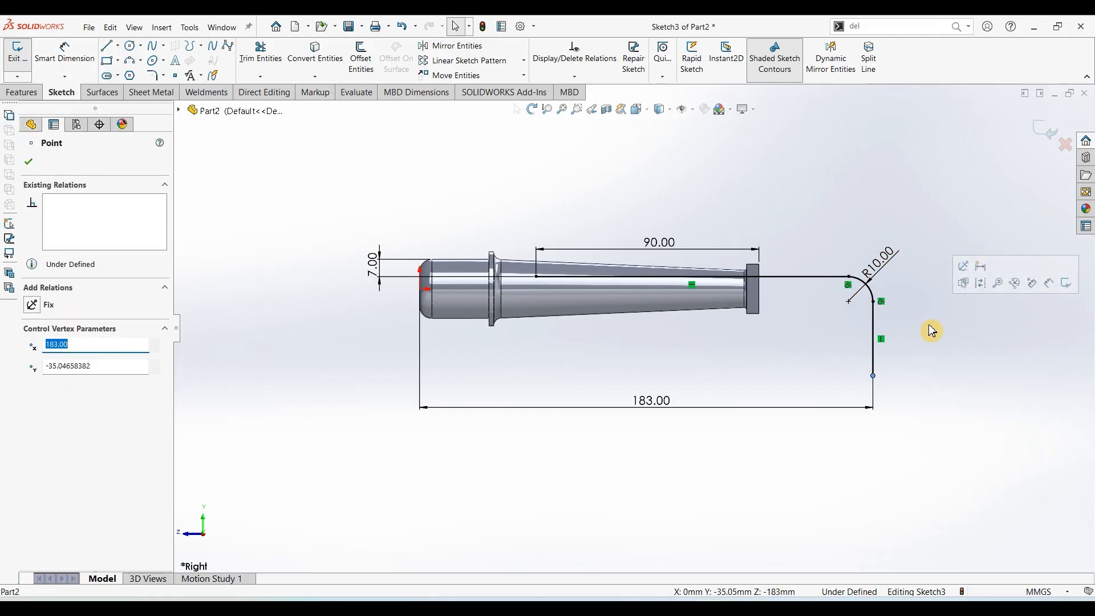
click(64, 51)
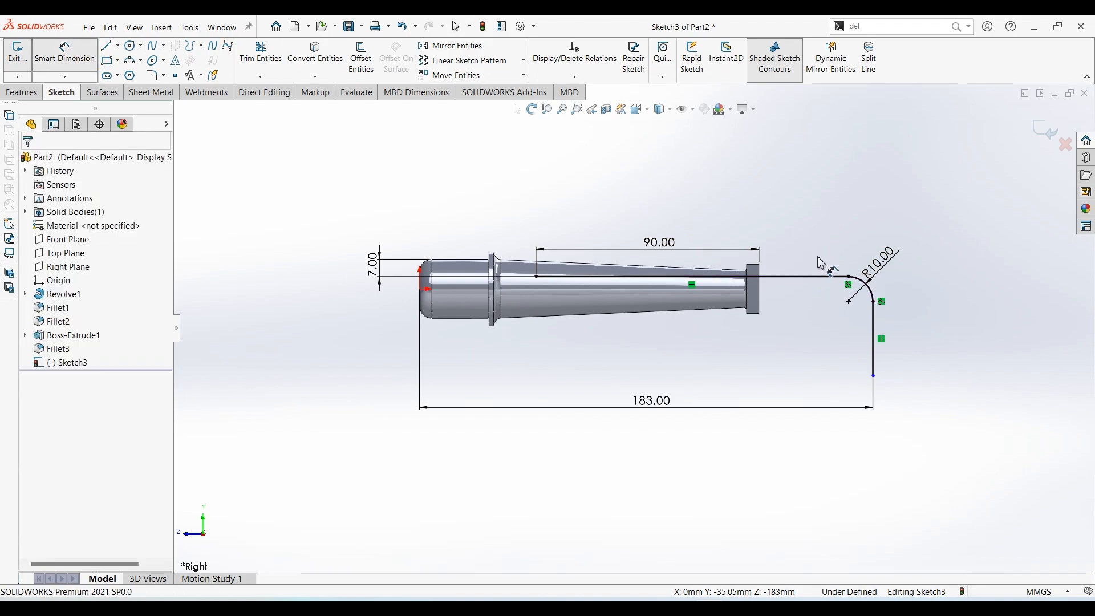
click(816, 277)
click(873, 375)
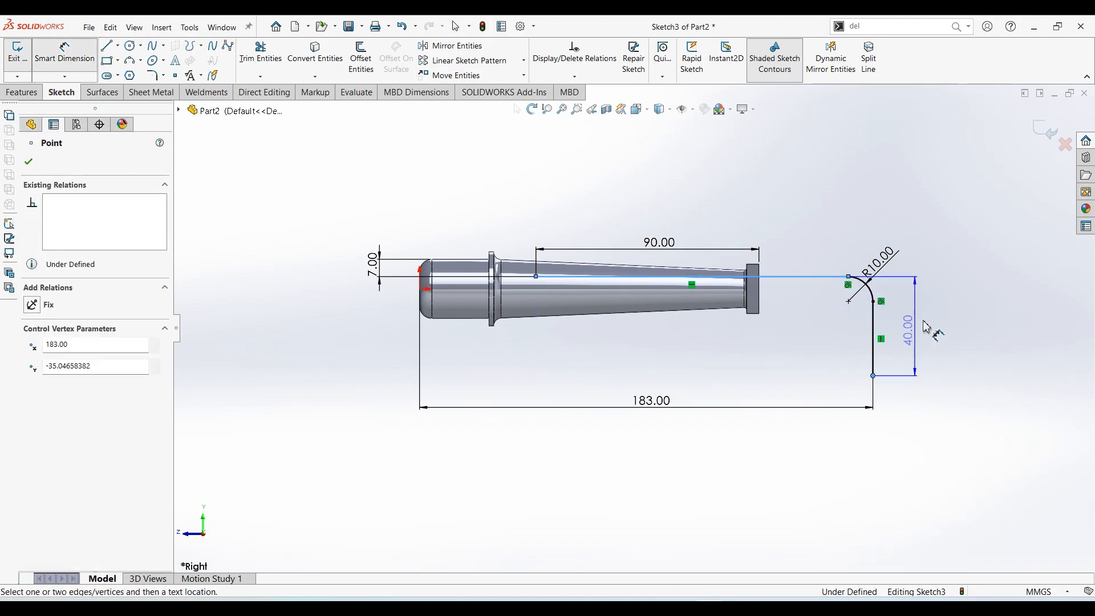
click(931, 319)
key(Return)
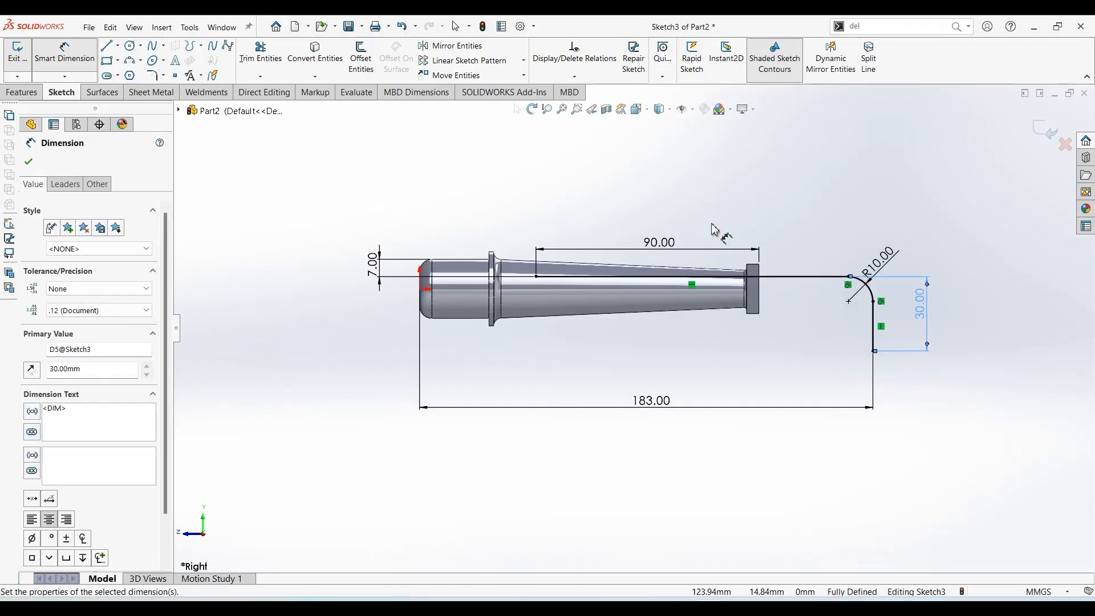
click(890, 166)
click(1043, 130)
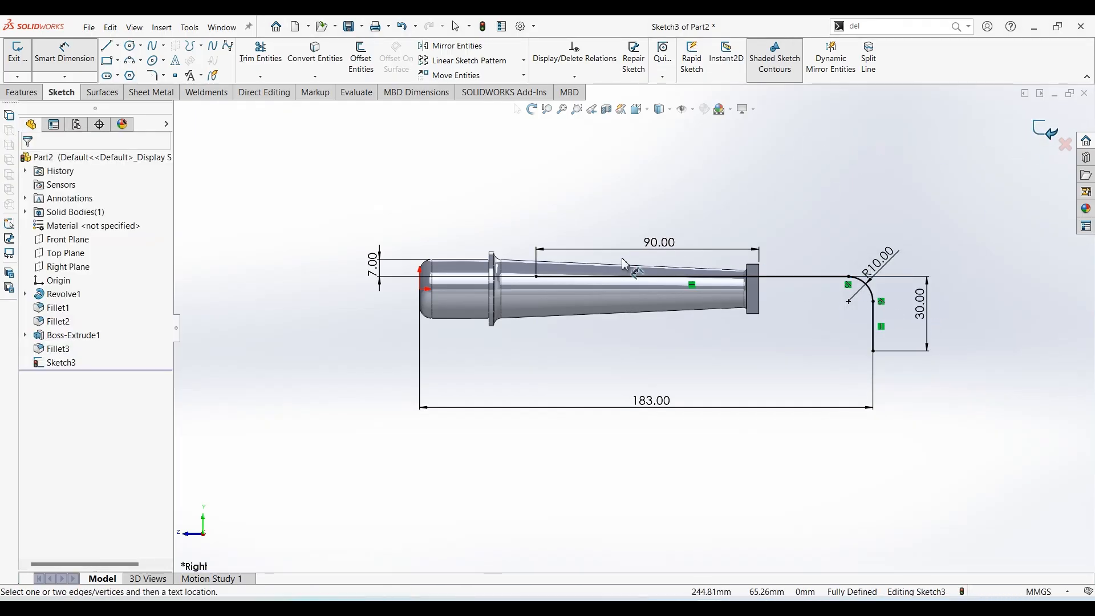
Sweep a 5 mm diameter circular profile along the bent path to form the middle tine
middle_drag(293, 247, 303, 324)
click(35, 94)
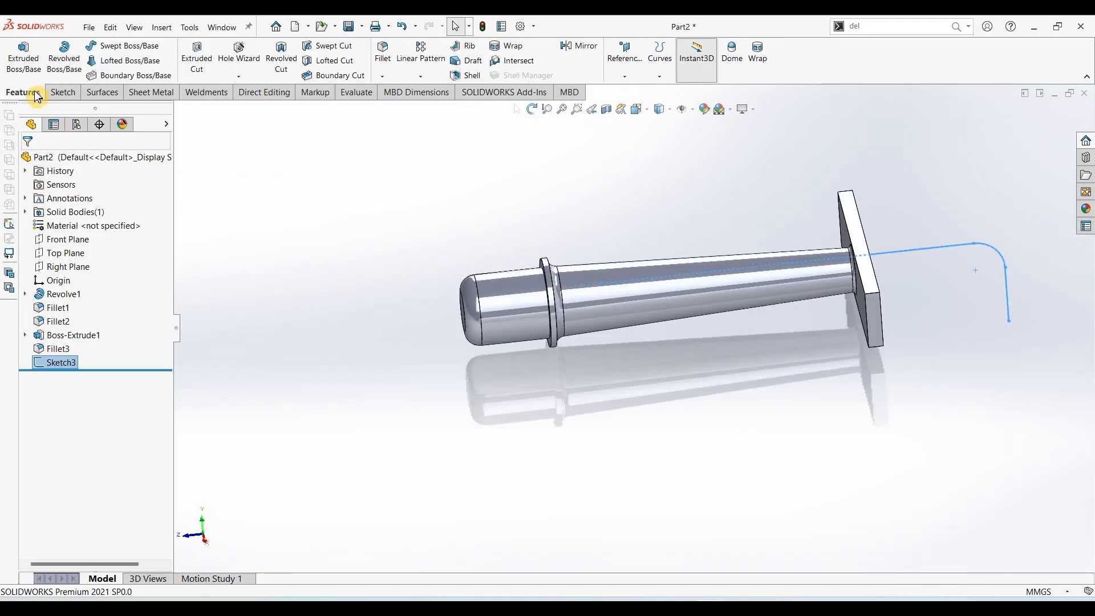
click(117, 45)
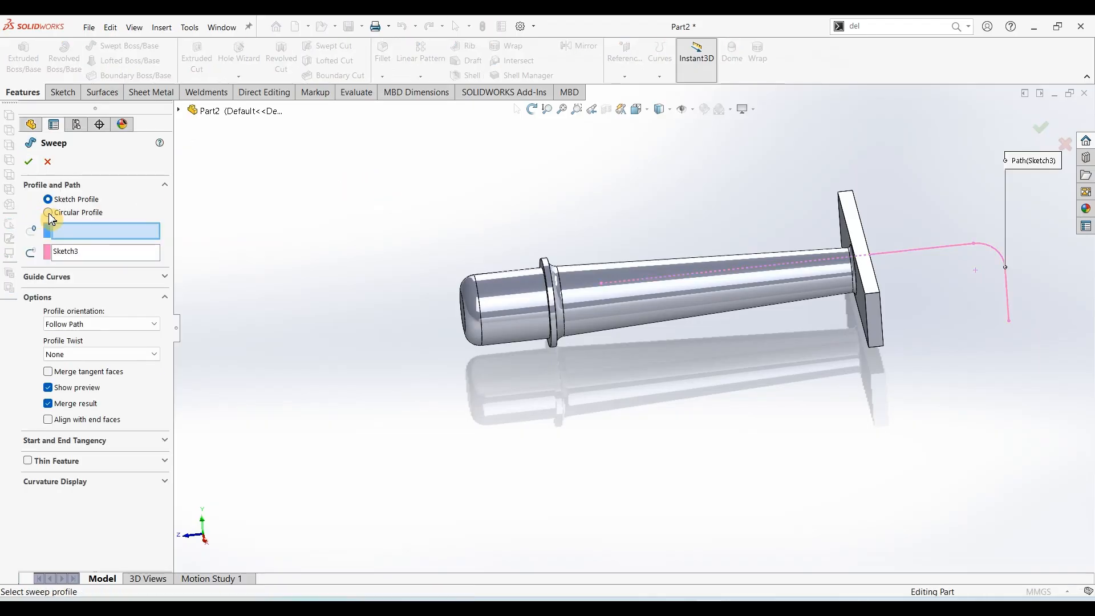
click(48, 213)
double_click(88, 250)
text(5)
key(Return)
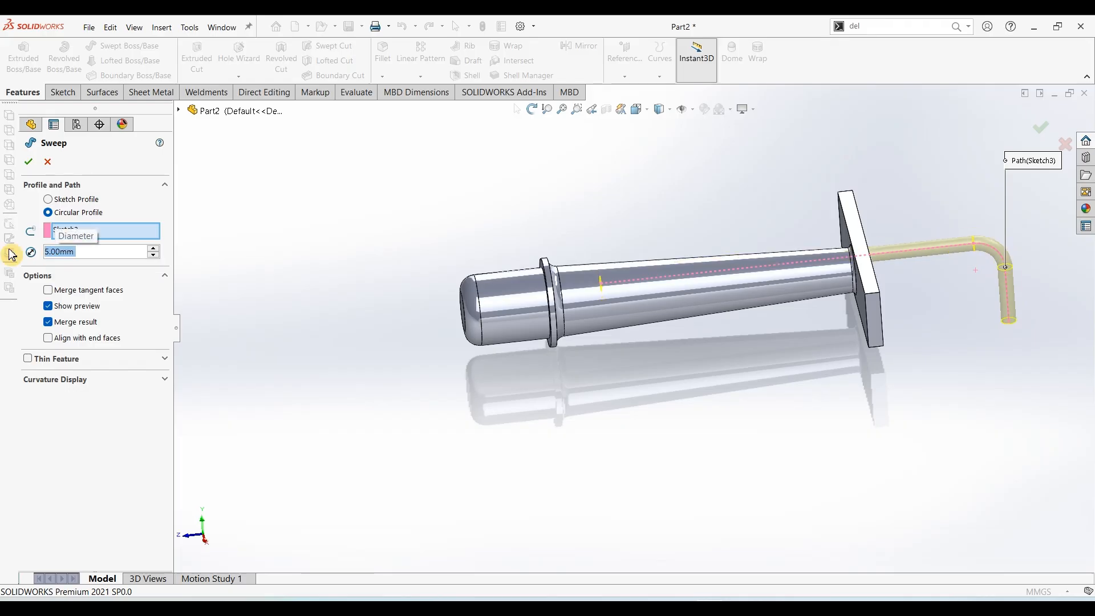
click(26, 163)
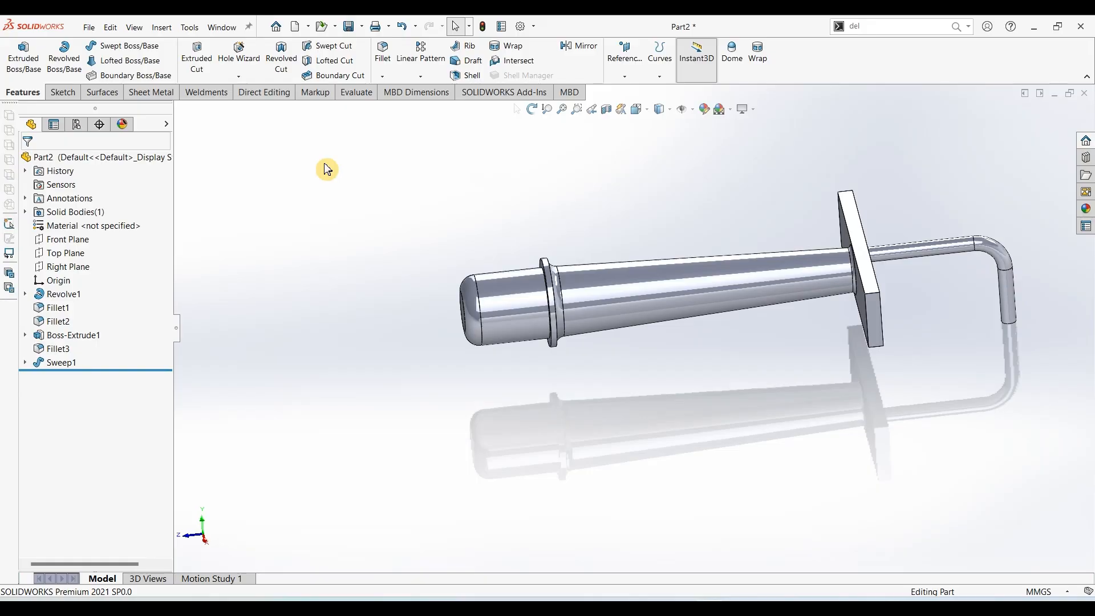
Edit the tine's sweep to turn off Merge result and check the tine among the solid bodies
middle_drag(362, 259, 364, 320)
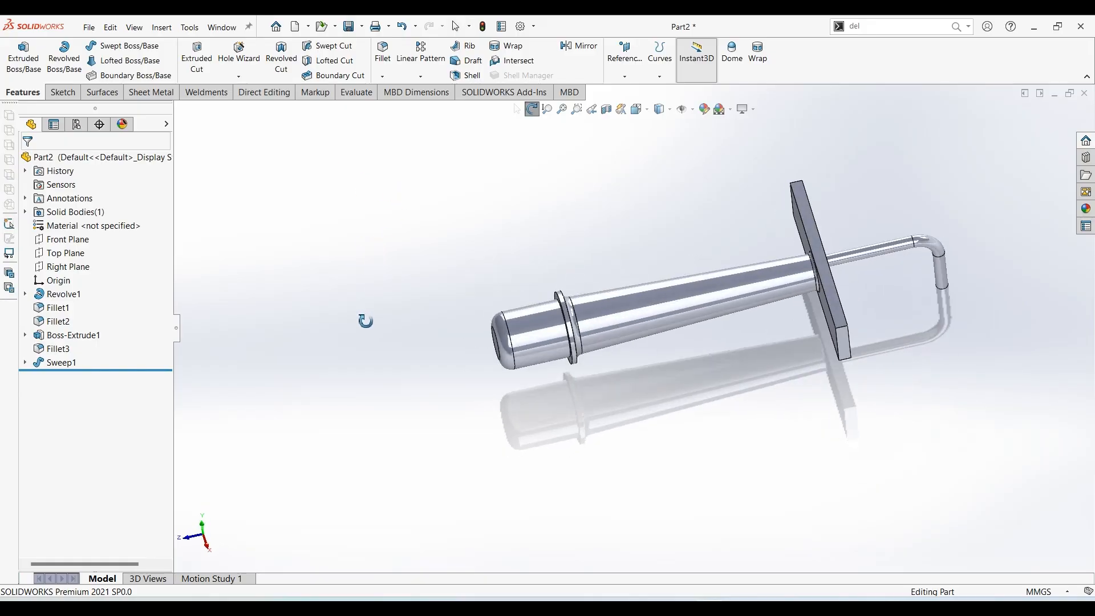
middle_drag(426, 279, 301, 293)
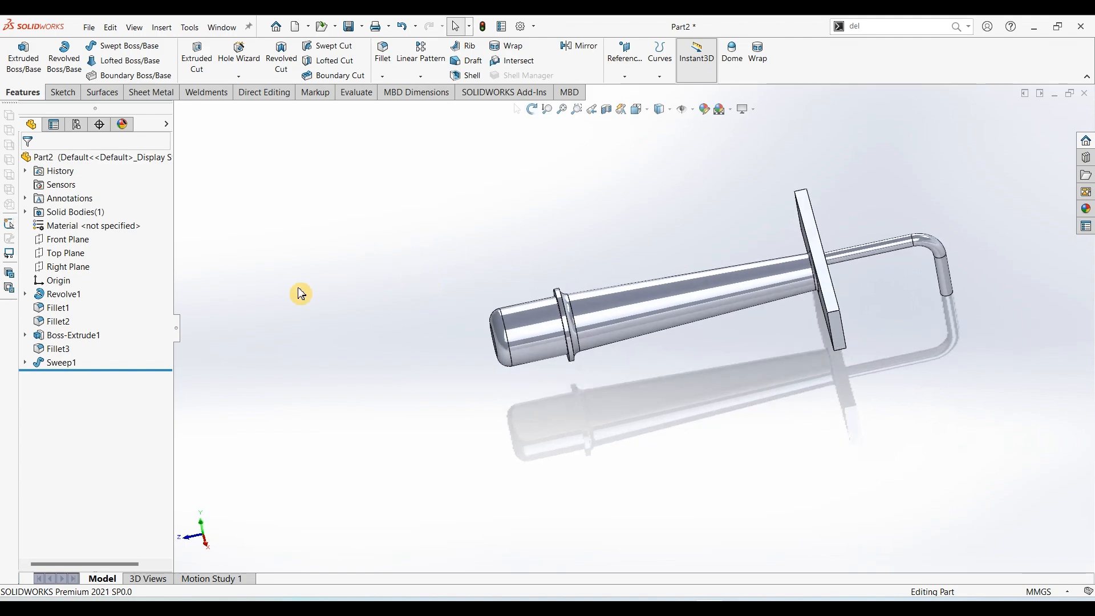
click(70, 367)
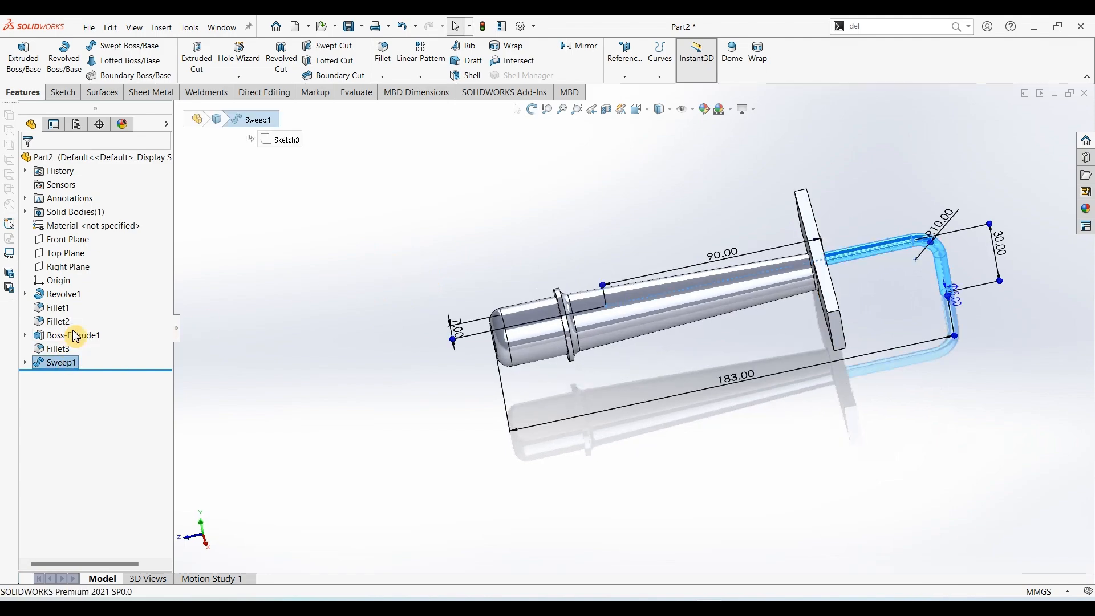
click(76, 336)
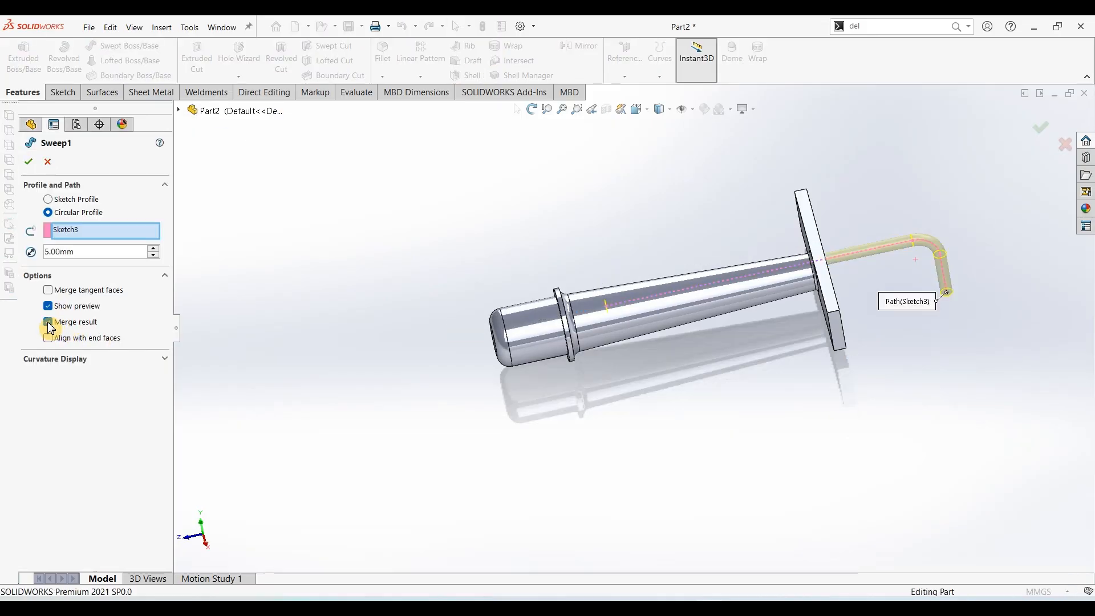
click(28, 162)
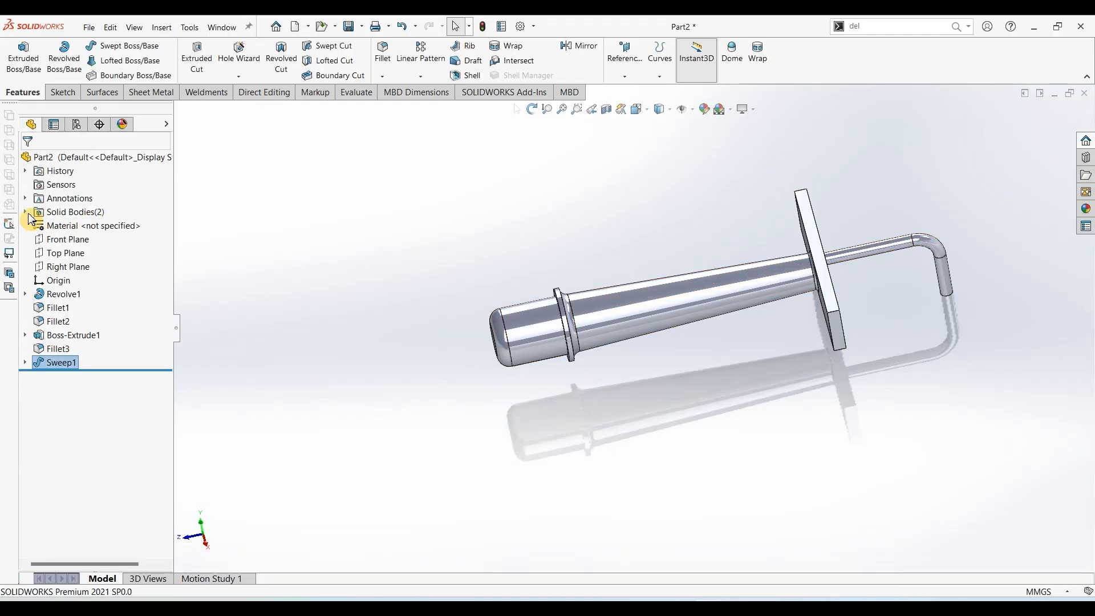
click(25, 212)
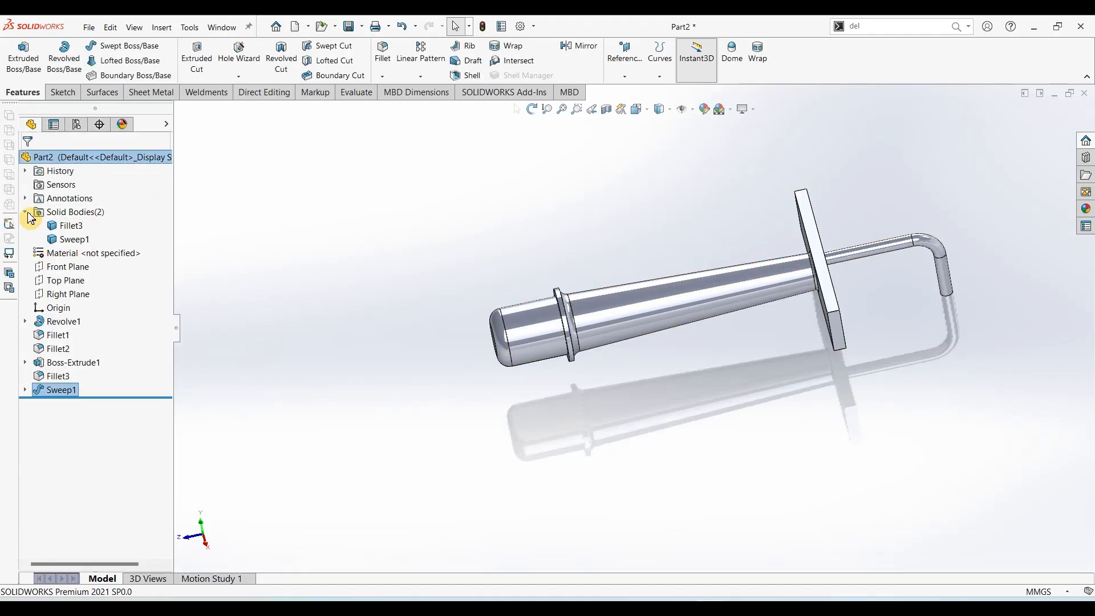
click(71, 239)
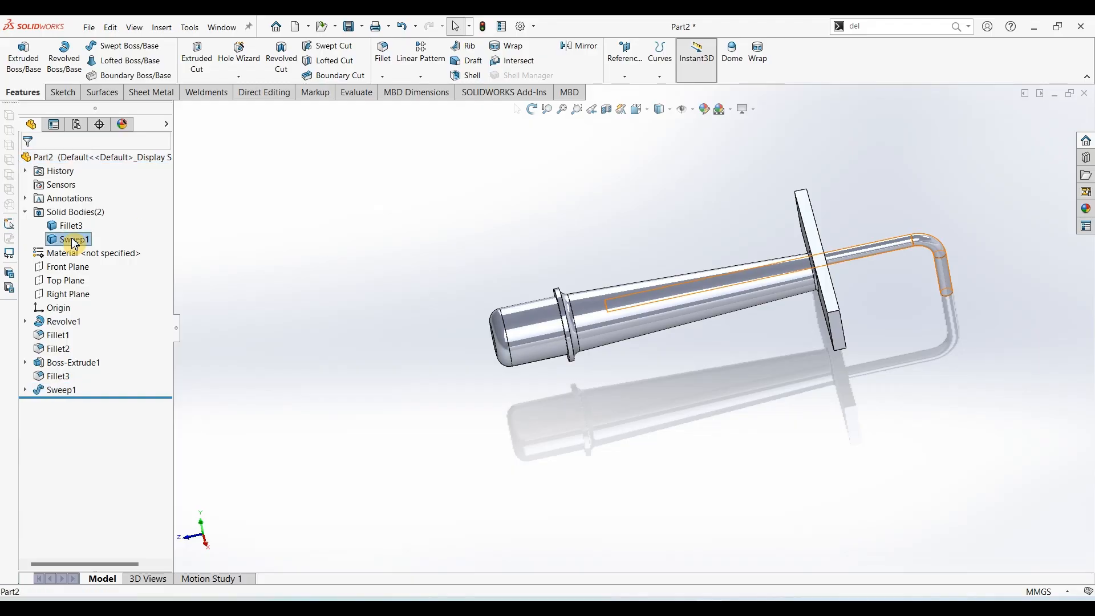
click(324, 264)
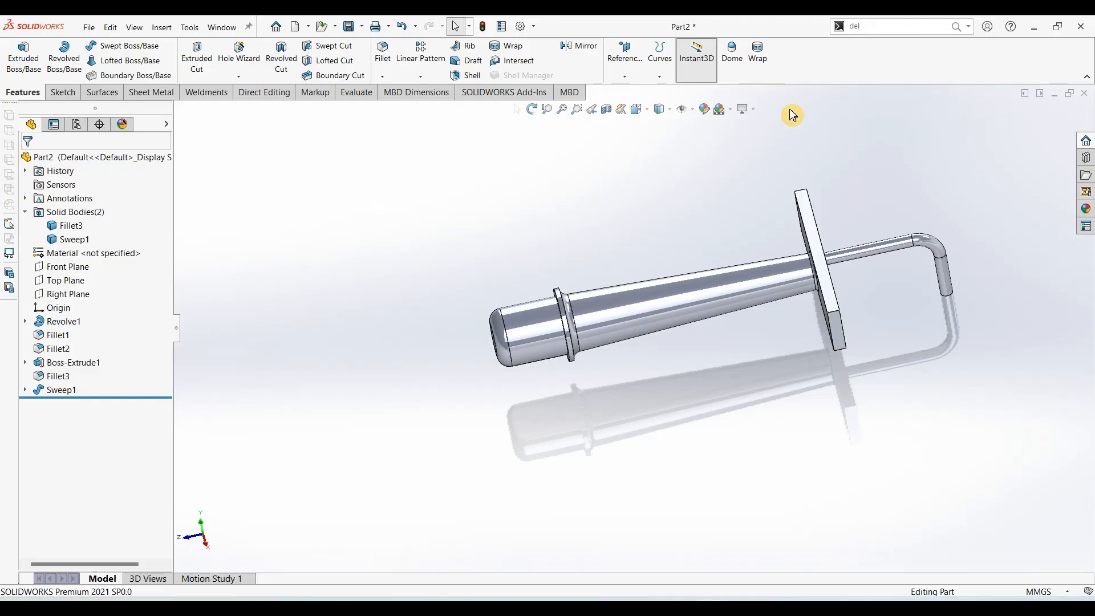
Start Move/Copy Bodies for the swept tine in copy mode and set the rotation origin's Y and Z coordinates to 0 mm
click(839, 32)
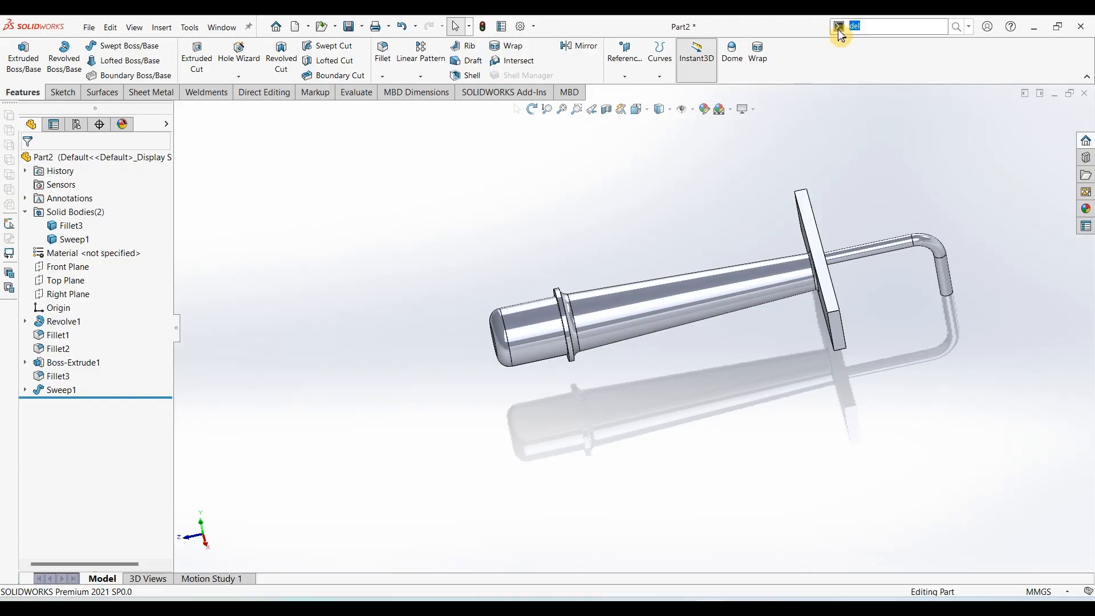
text(move)
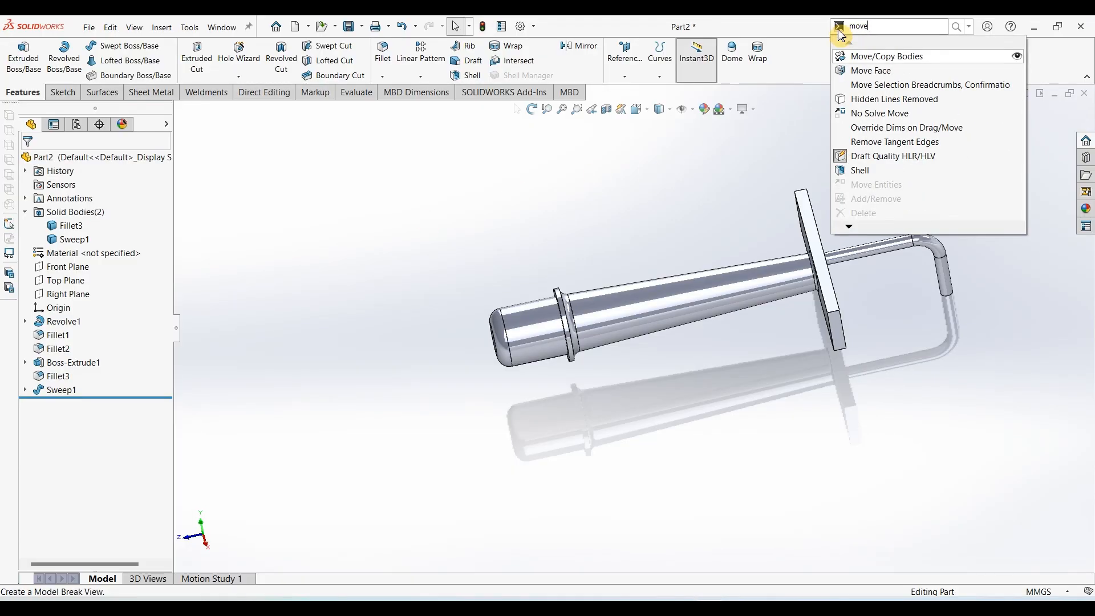
click(882, 57)
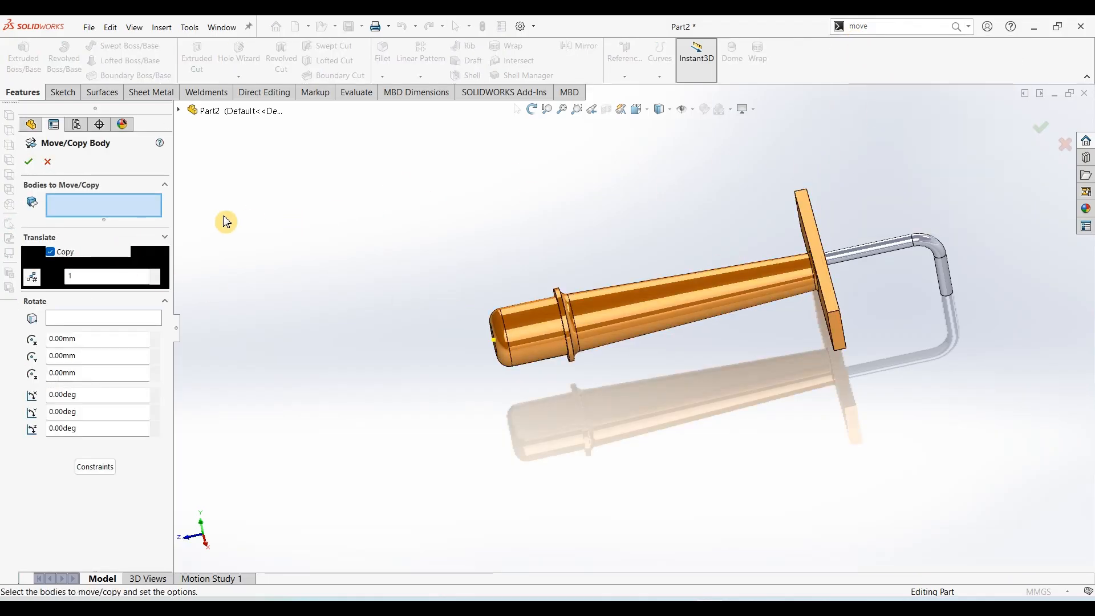
click(883, 255)
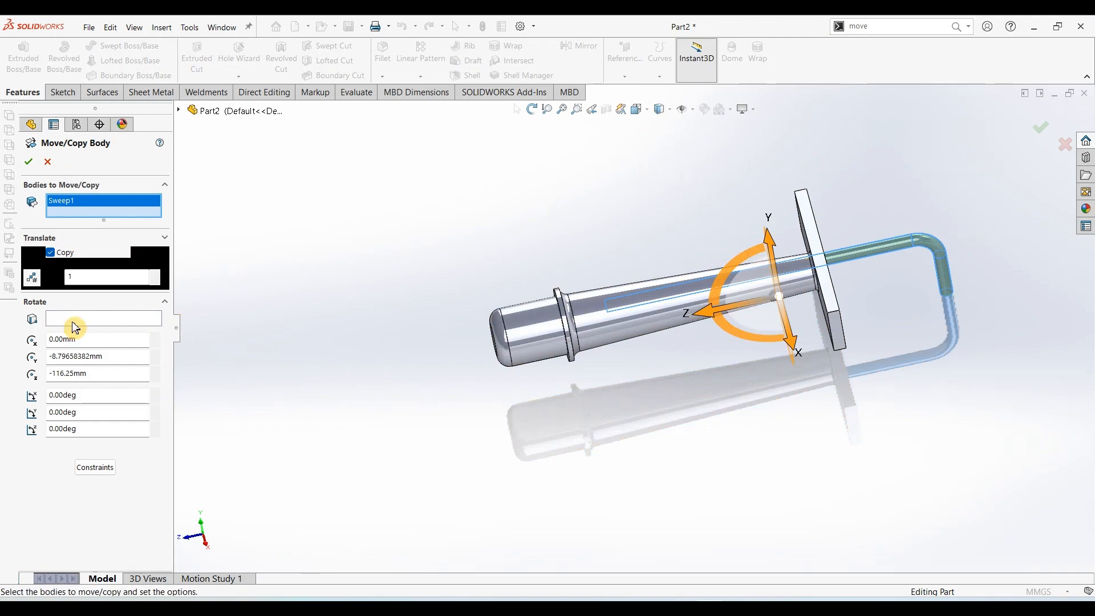
double_click(127, 358)
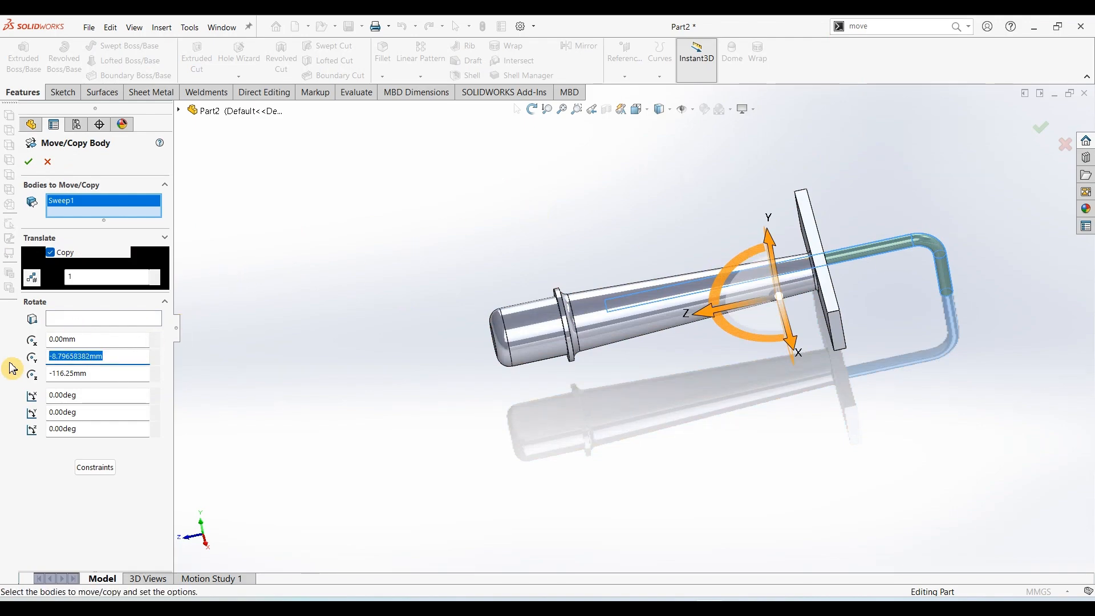
text(0)
key(Tab)
text(0)
key(Return)
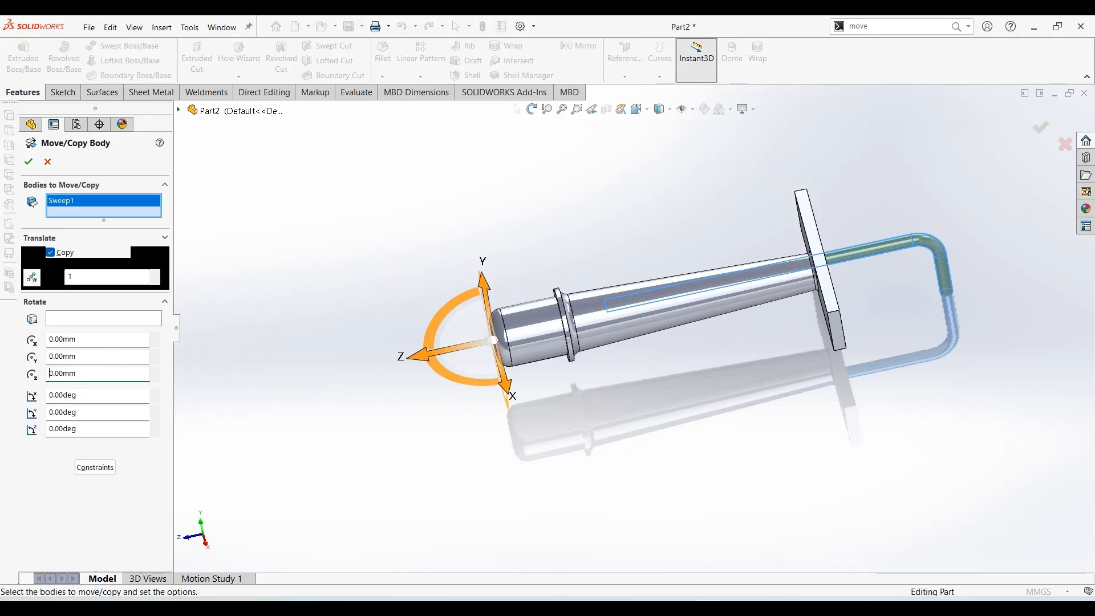
Set the rotation origin's Z coordinate to -42 mm
middle_drag(327, 347, 330, 321)
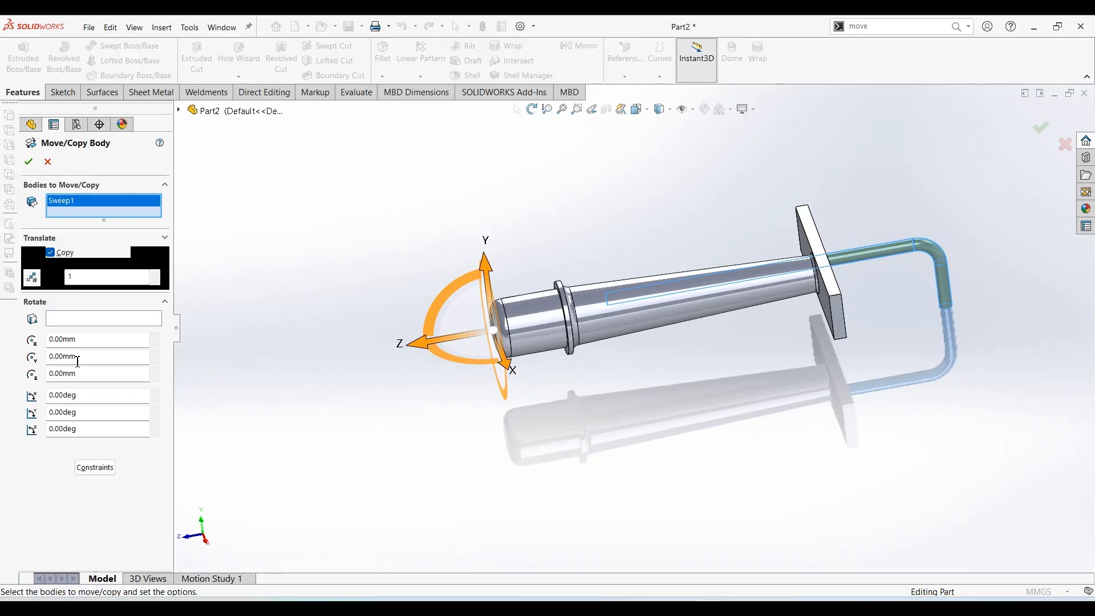
drag(84, 375, 27, 385)
text(-42)
key(Return)
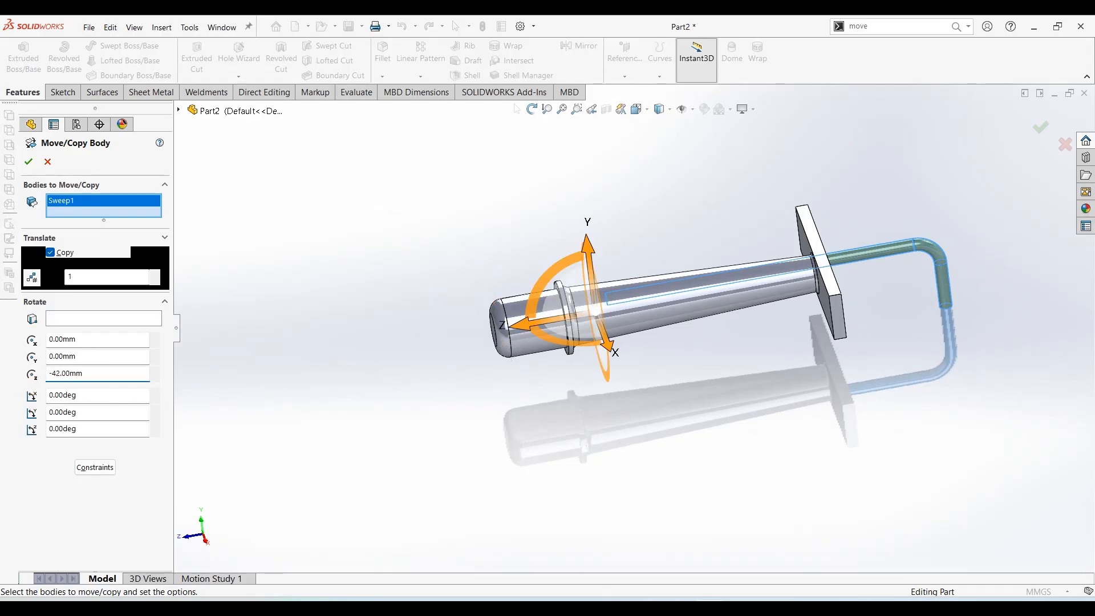
Set the rotation origin's Z coordinate to -47 mm
middle_drag(482, 369, 275, 360)
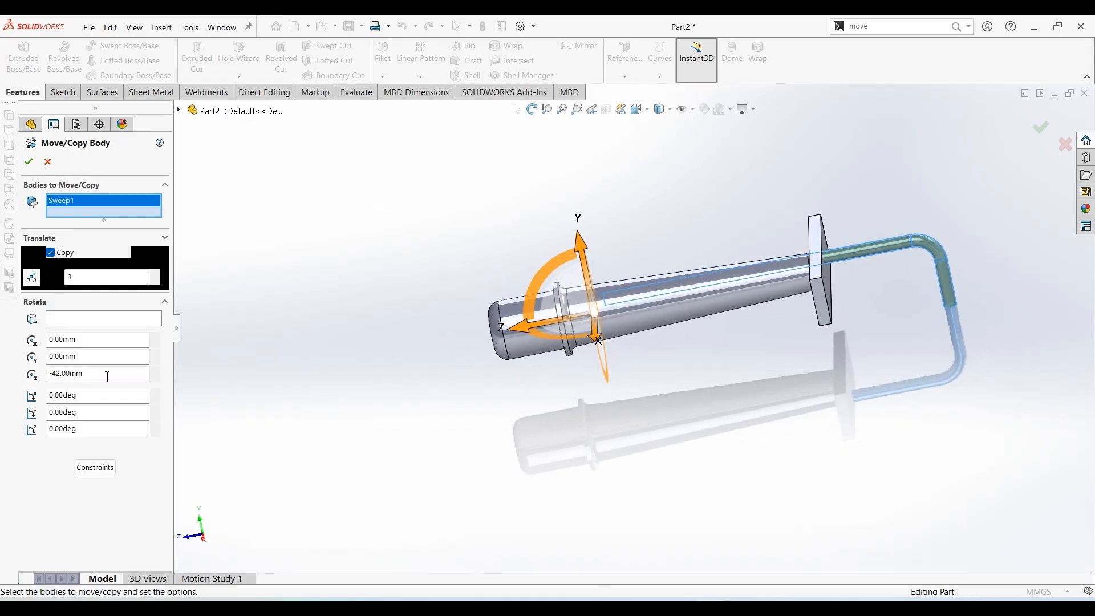
drag(108, 376, 18, 381)
text(-47)
key(Return)
Try 8 mm for the rotation origin's Y coordinate and change it to 5.5 mm
middle_drag(361, 327, 399, 288)
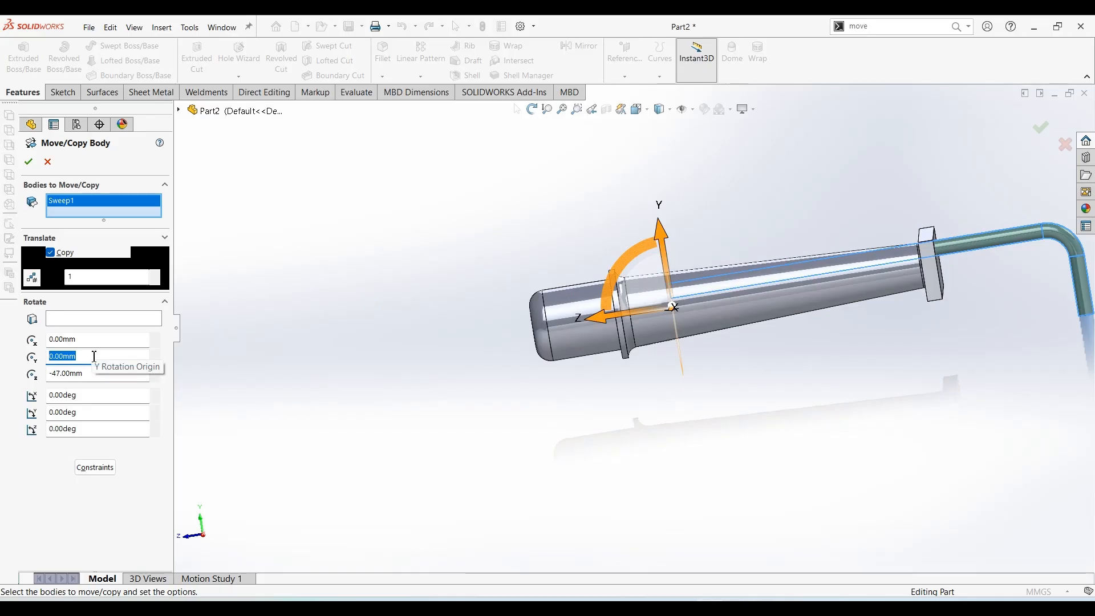
key(Return)
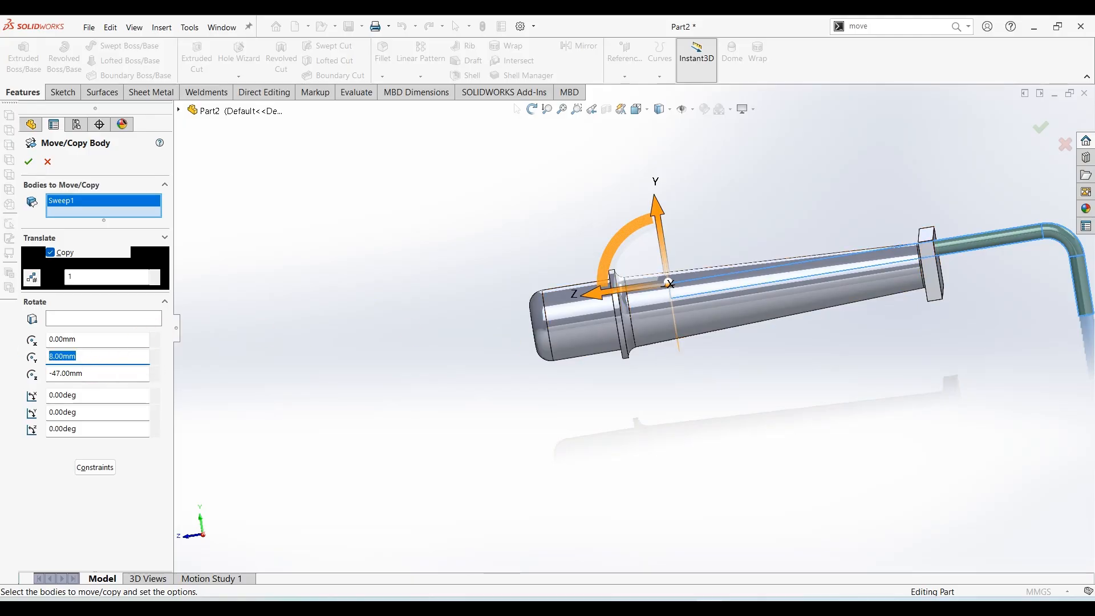
key(Return)
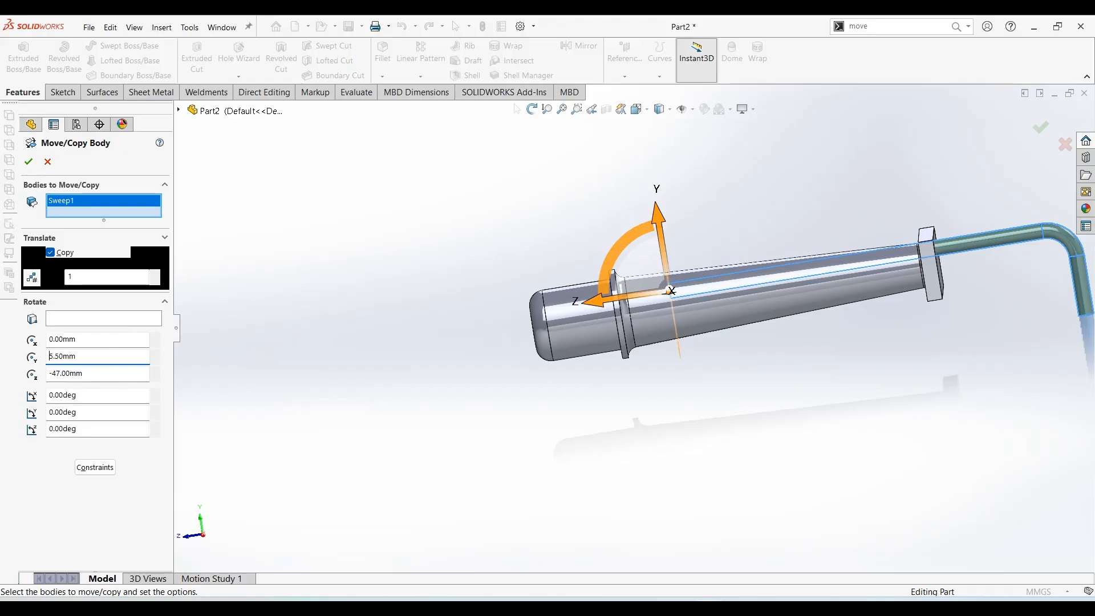
Set two copies of the tine rotated 10° about the Y axis and complete the Move/Copy
scroll(669, 300, down, 6)
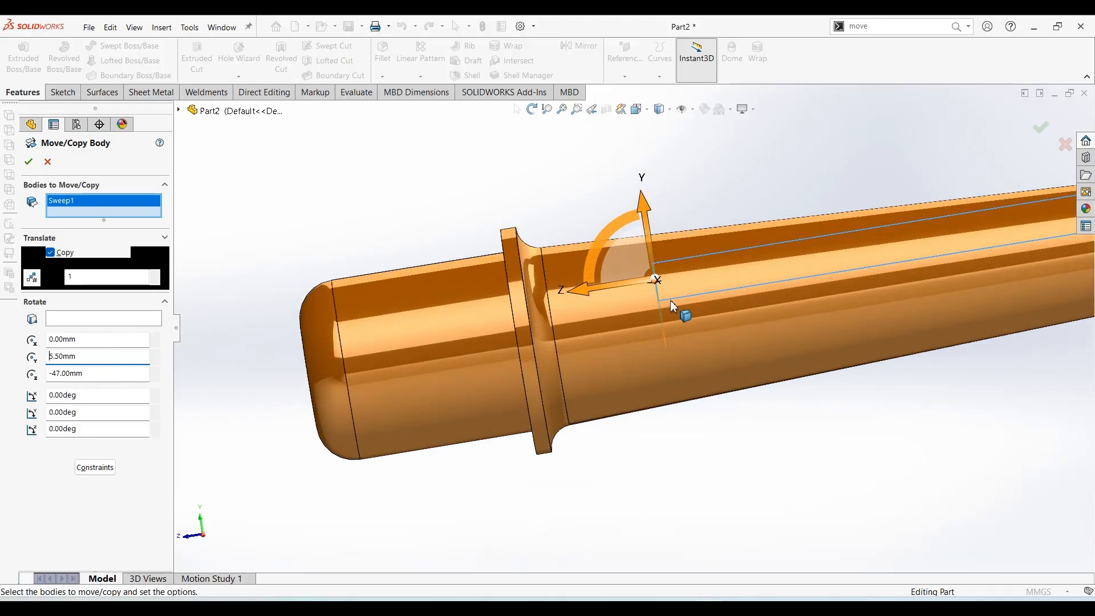
scroll(661, 286, up, 3)
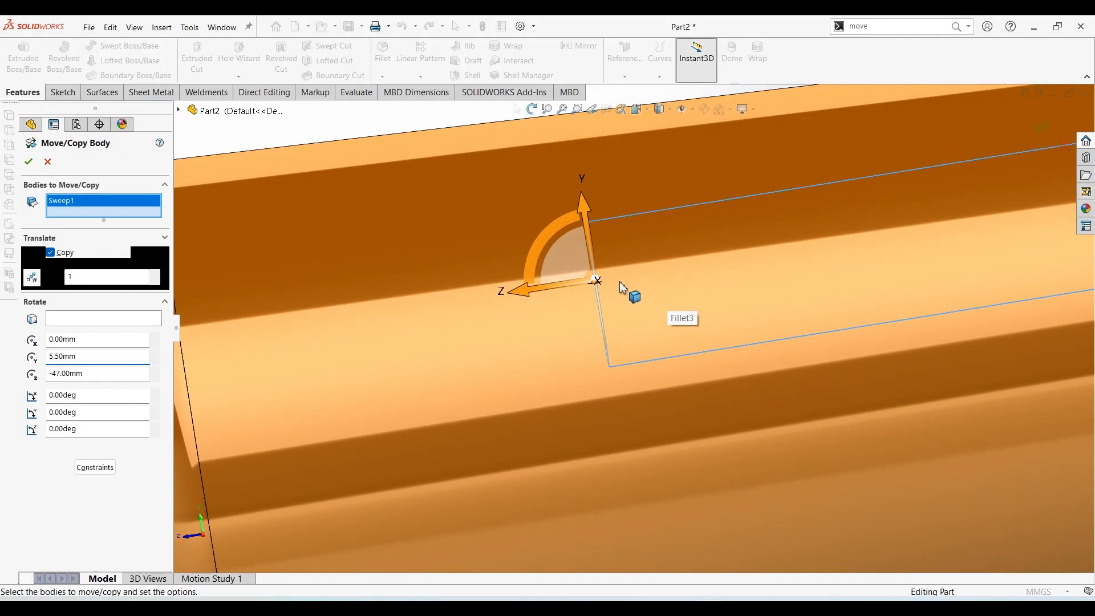
scroll(620, 282, up, 5)
scroll(643, 309, up, 4)
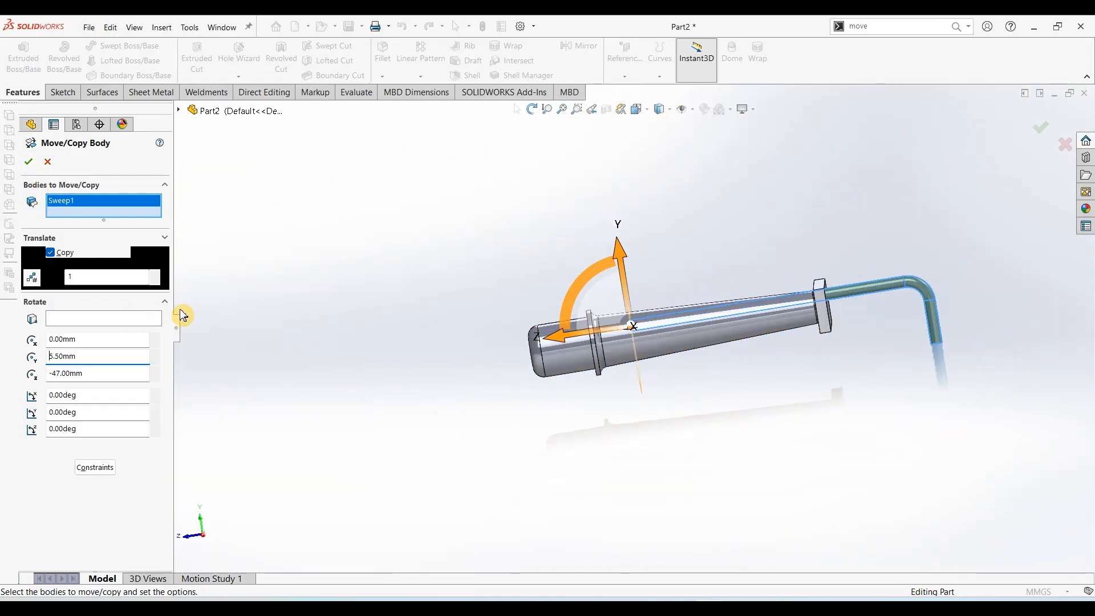
middle_drag(240, 310, 228, 387)
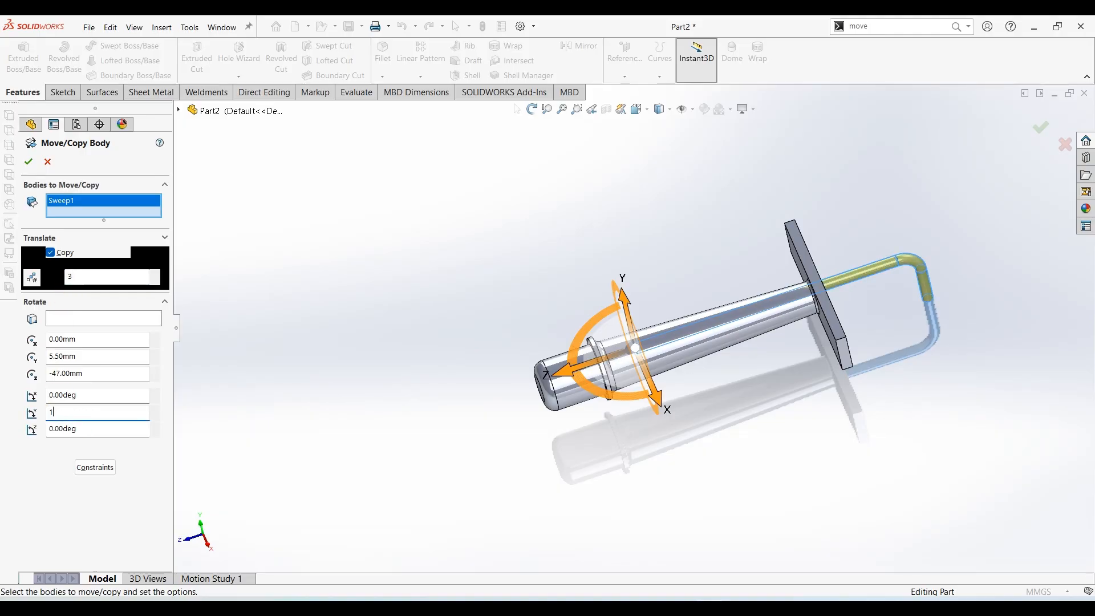
text(0)
key(Return)
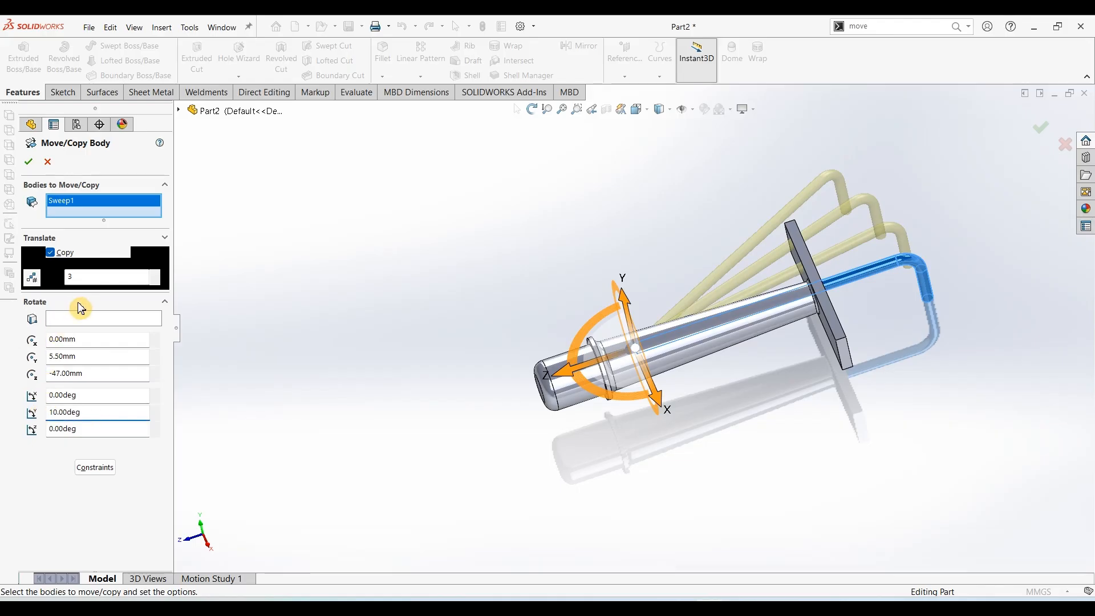
text(2)
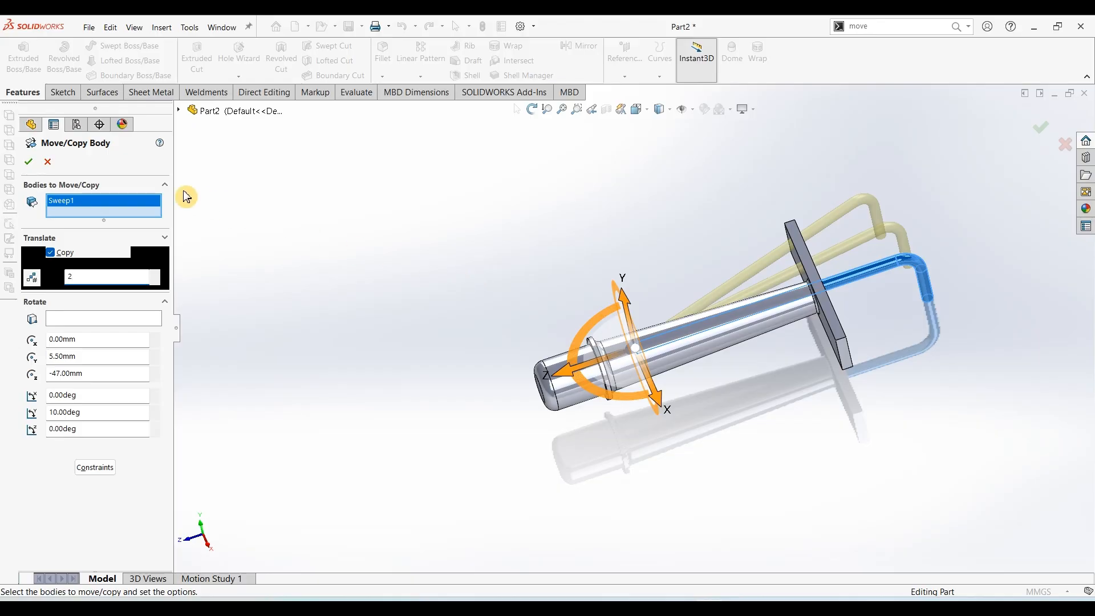
click(28, 163)
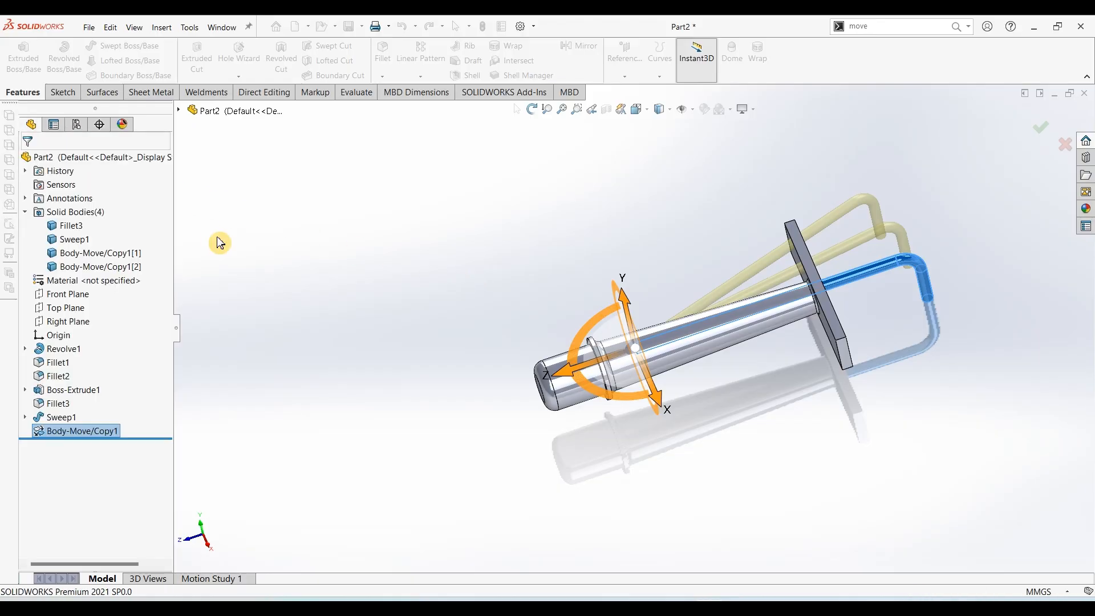
Mirror the two rotated tine copies as bodies about the Right Plane
click(67, 321)
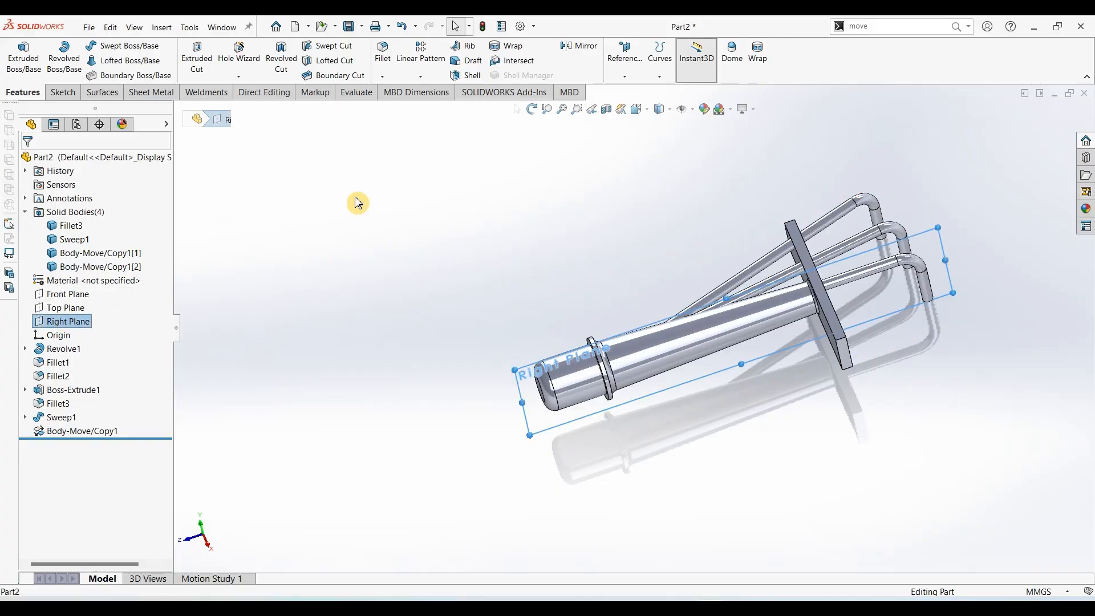
click(579, 46)
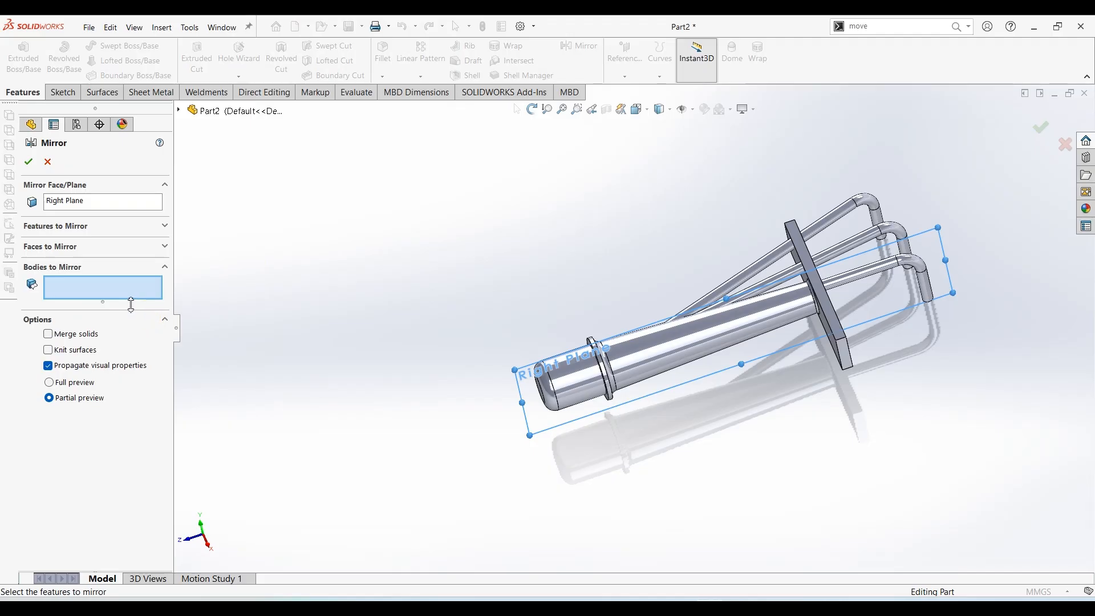
click(841, 215)
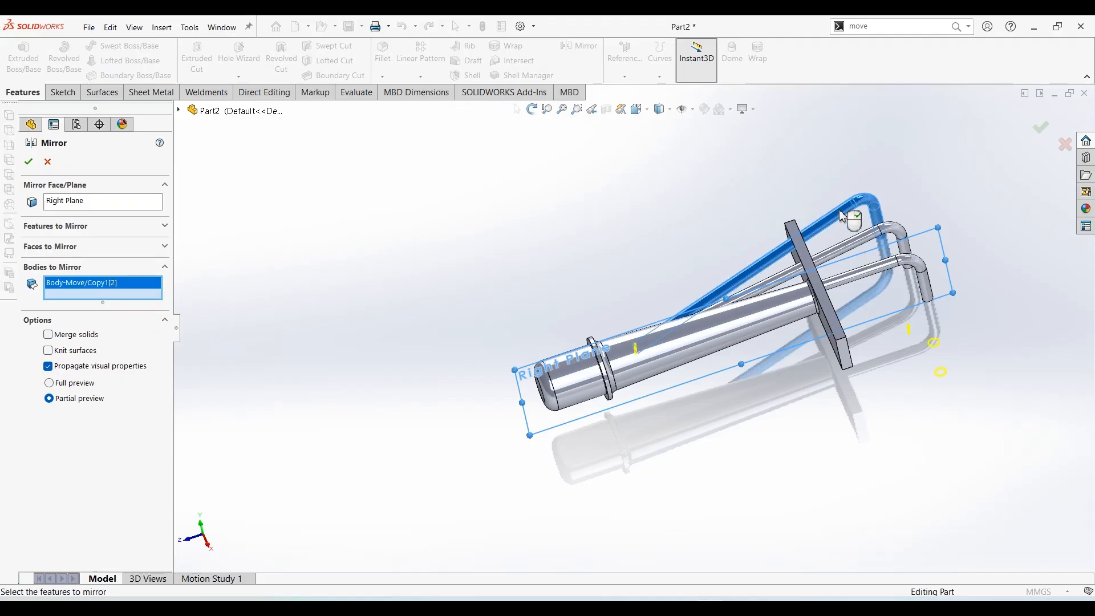
click(855, 237)
click(33, 166)
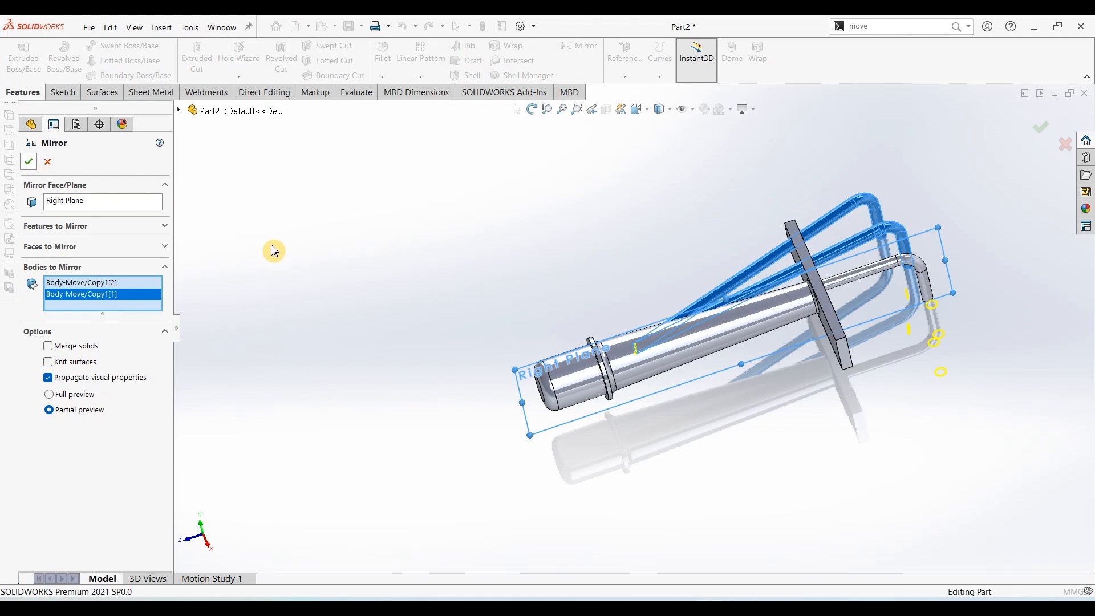
middle_drag(443, 365, 429, 324)
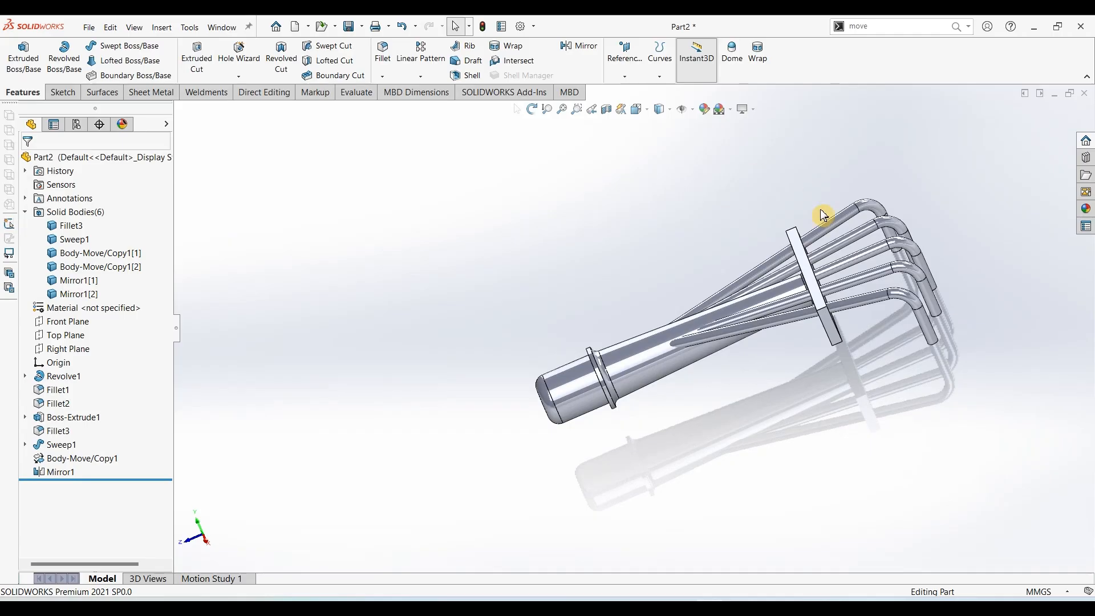
middle_drag(695, 328, 713, 319)
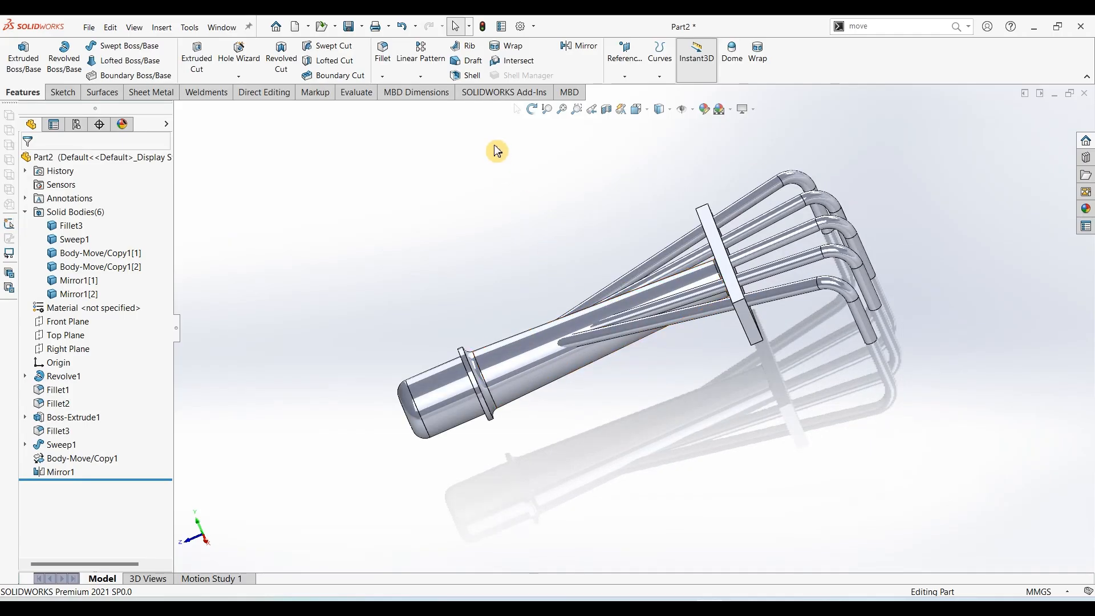
Add a 5 mm elliptical dome to the tip face of the outer mirrored tine
click(732, 57)
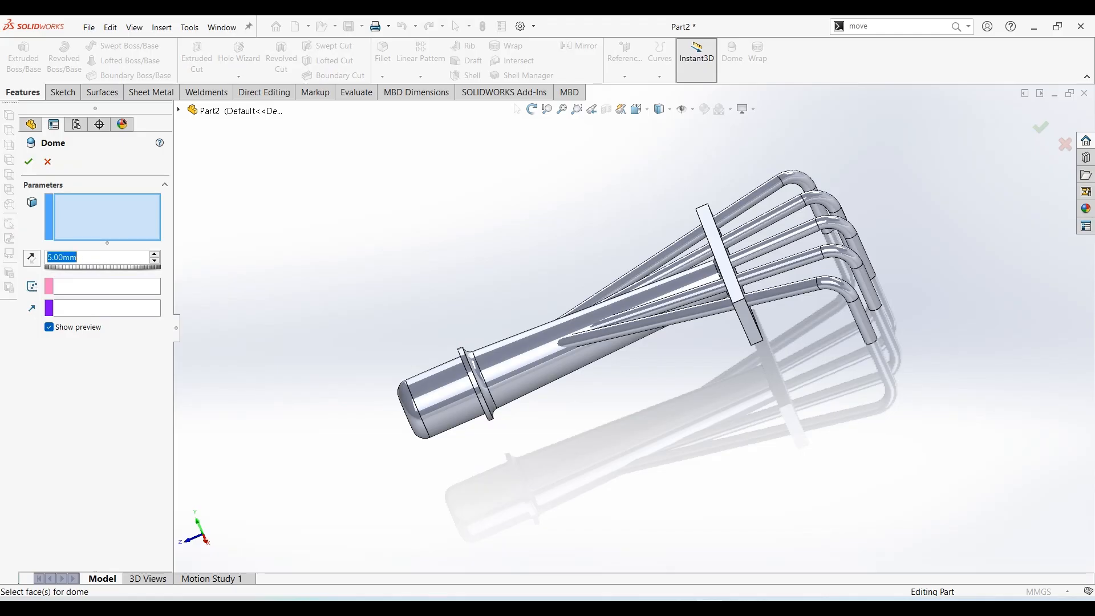
middle_drag(882, 494, 733, 365)
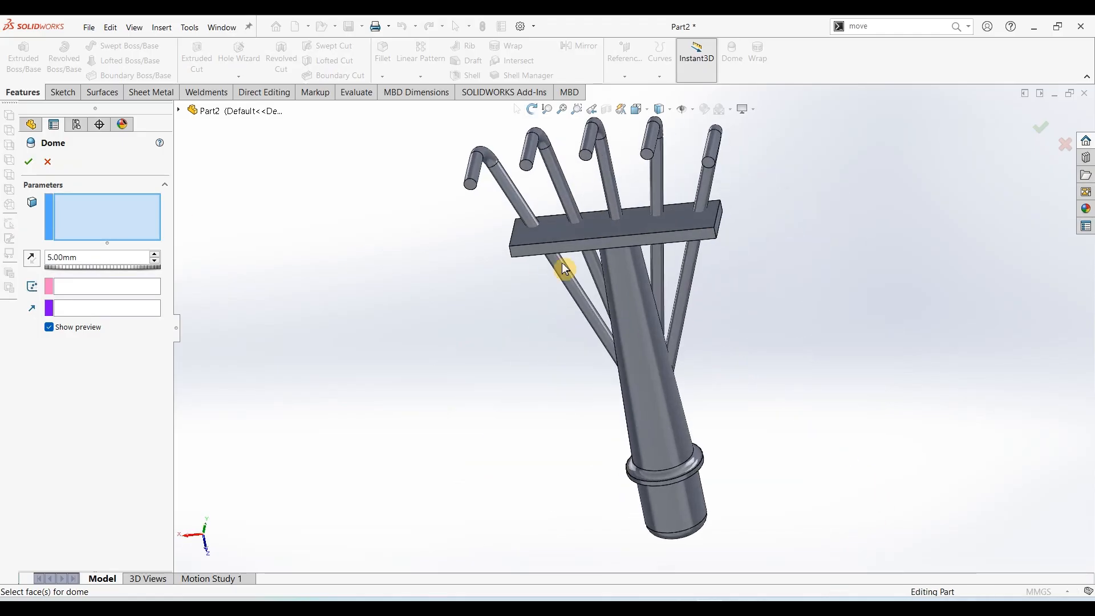
click(472, 185)
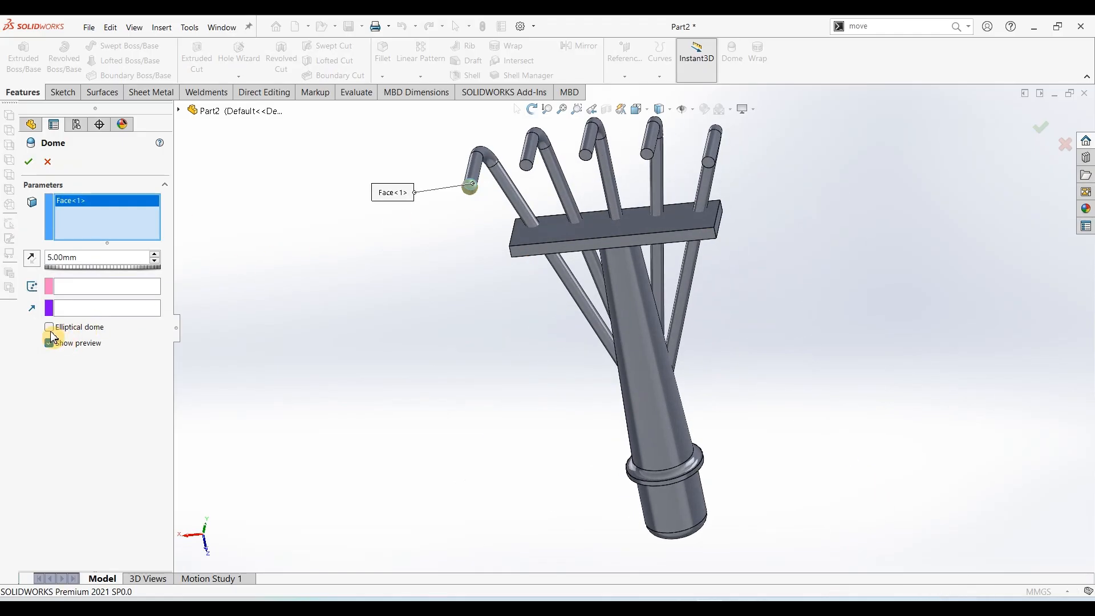
click(29, 161)
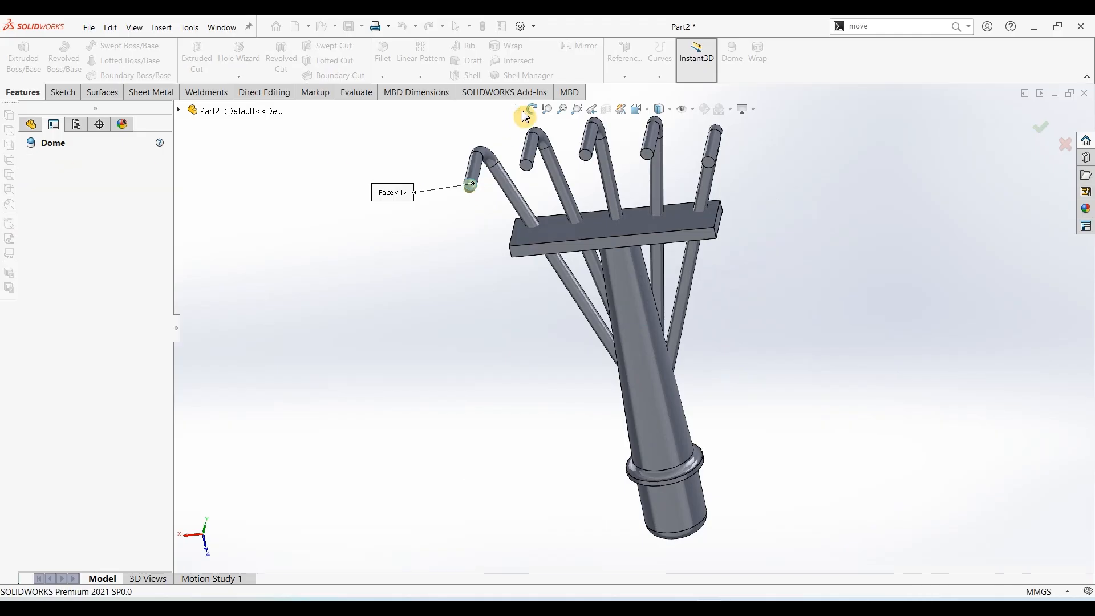
Add 5 mm elliptical domes to the tip faces of the inner mirrored tine and the middle tine
click(731, 51)
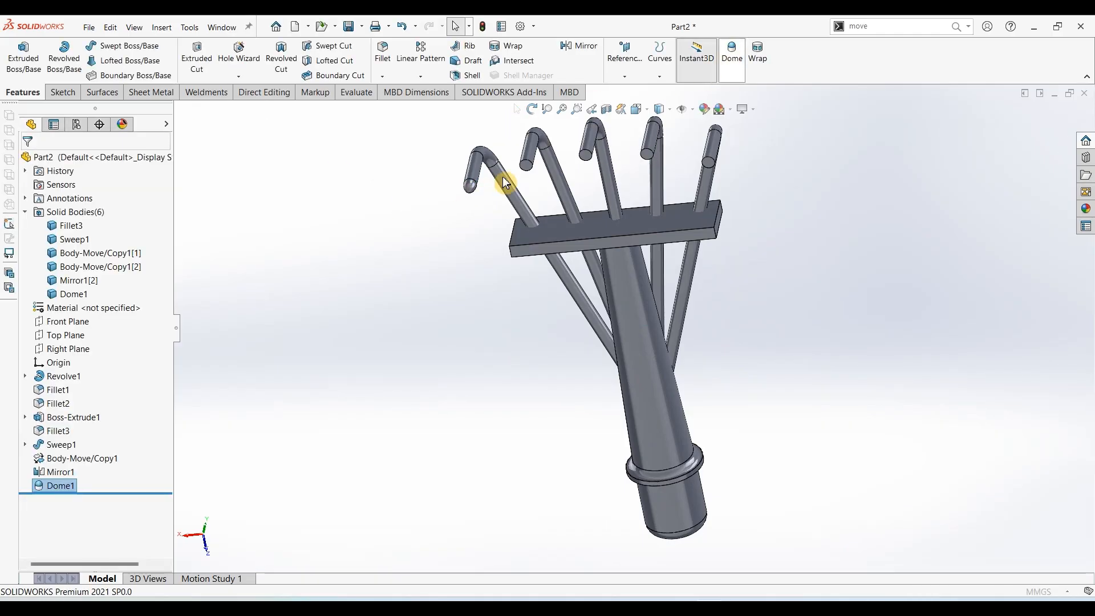
click(525, 172)
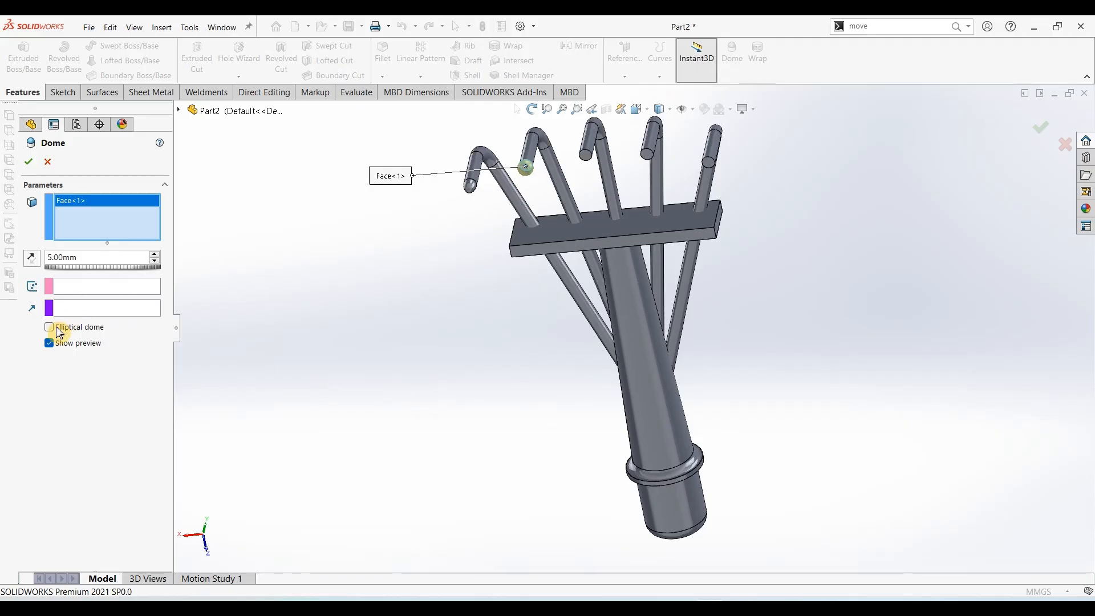
click(29, 162)
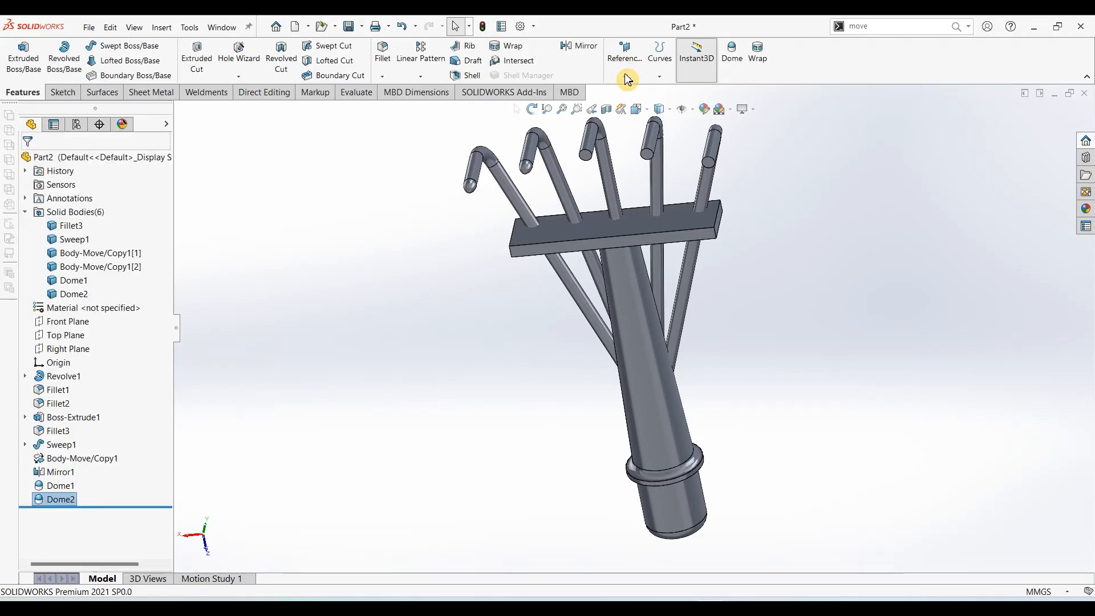
click(725, 57)
click(587, 156)
click(29, 161)
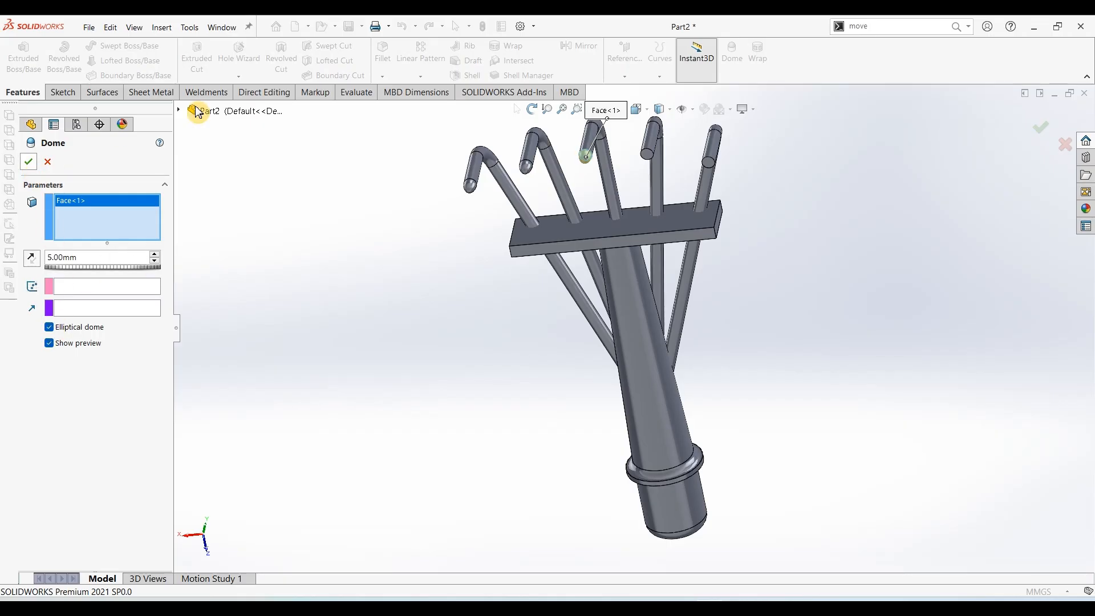
Dome the tip faces of the two rotated tine copies, inner one first, with the elliptical option
click(735, 59)
click(647, 155)
click(29, 161)
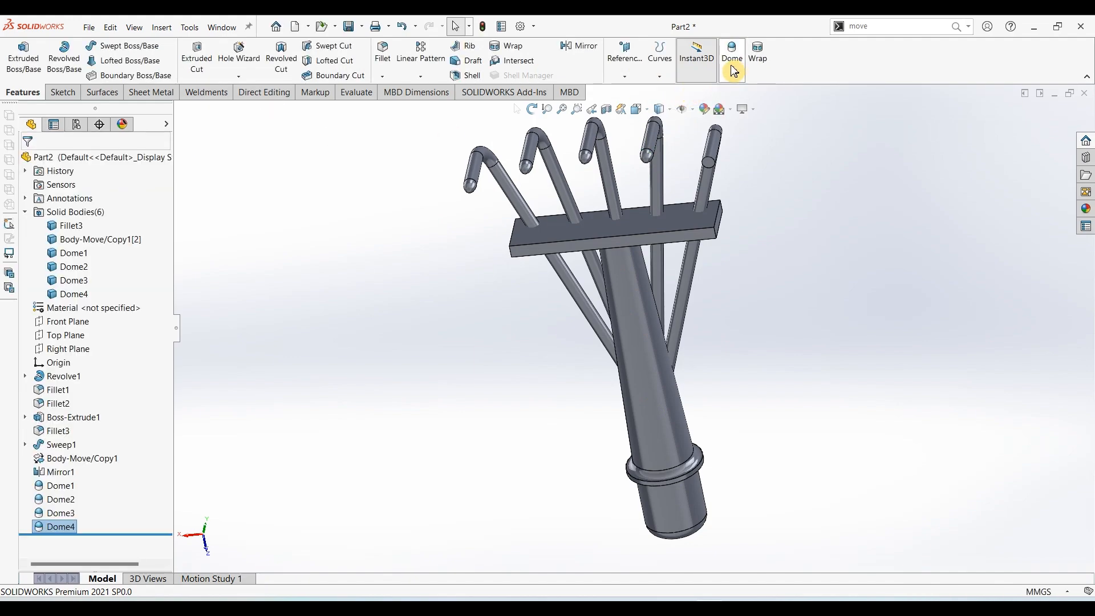
click(731, 51)
click(709, 163)
click(49, 327)
key(Return)
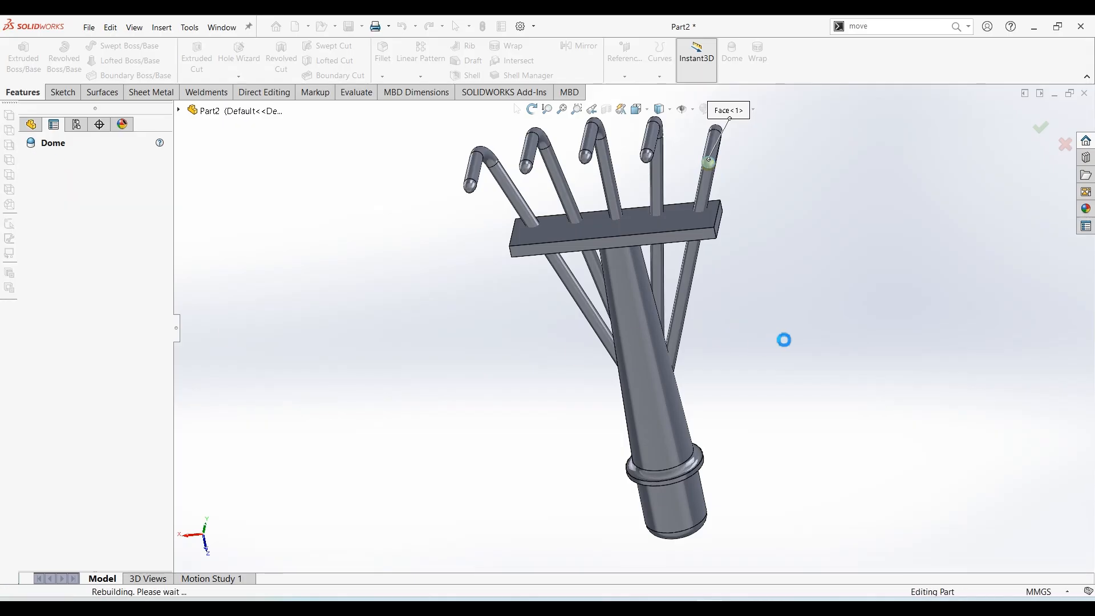
Show the rake in isometric view and check it against the Part427 drawing in the PDF viewer
key(ctrl+7)
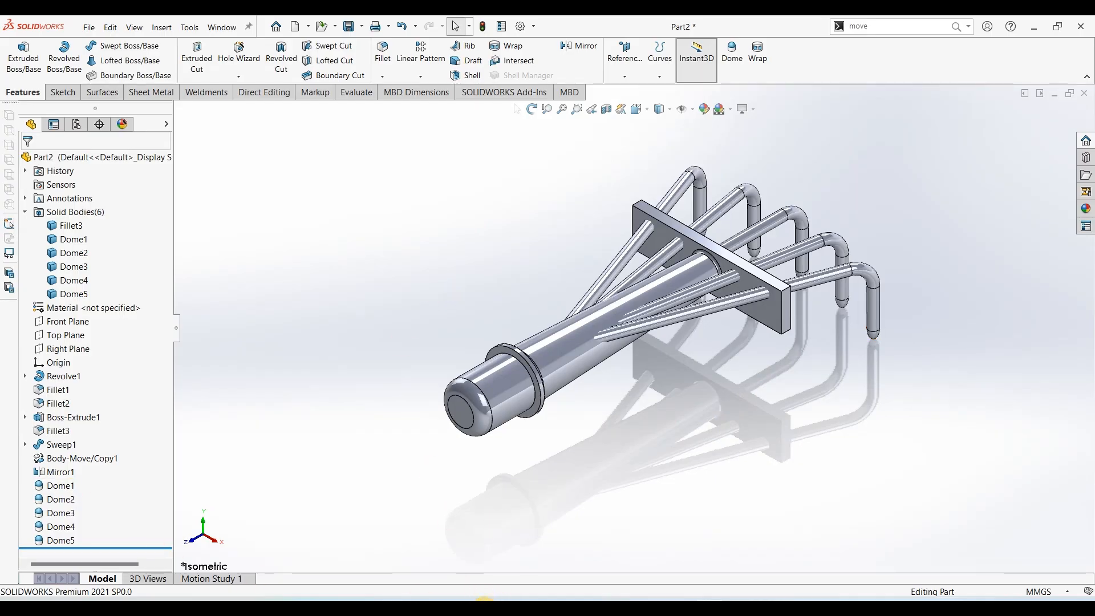
click(484, 599)
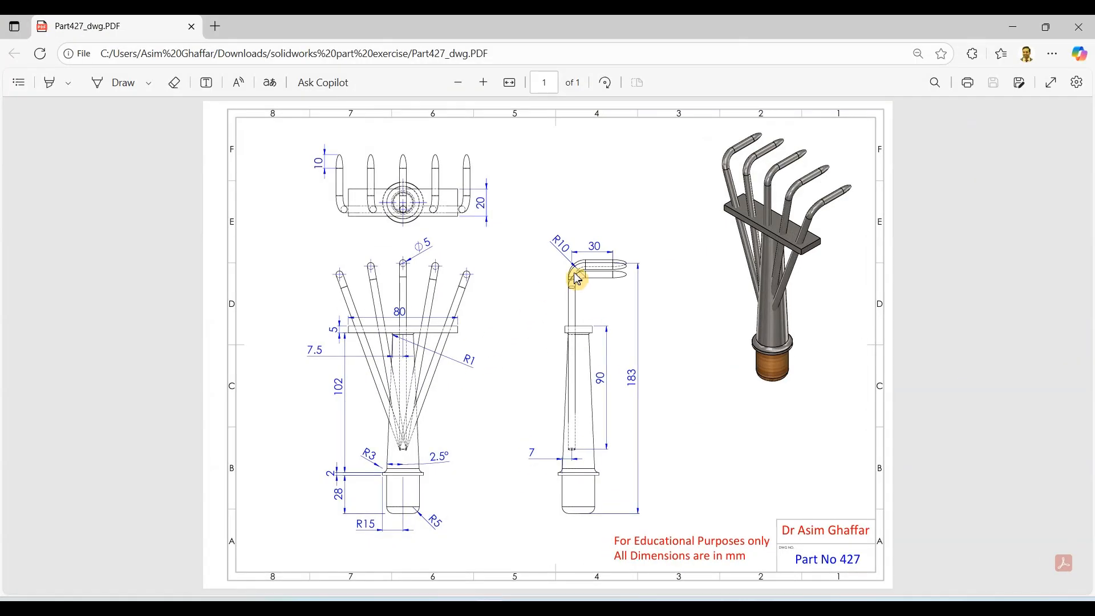
click(1013, 27)
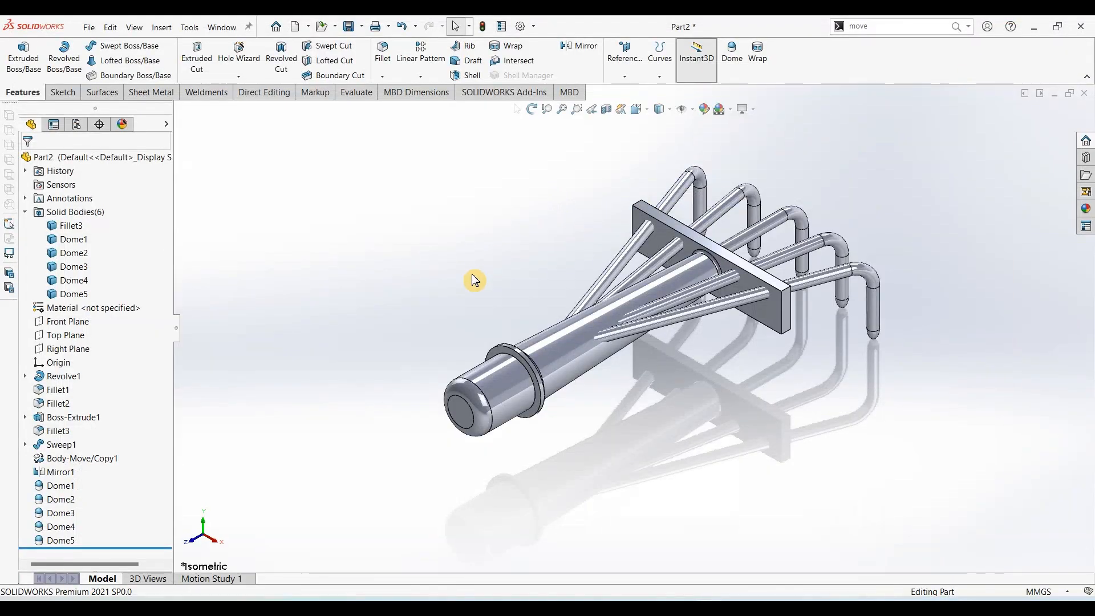
Apply the polished steel appearance from the Metal, Steel library to the whole part
middle_drag(603, 436, 595, 432)
click(1085, 208)
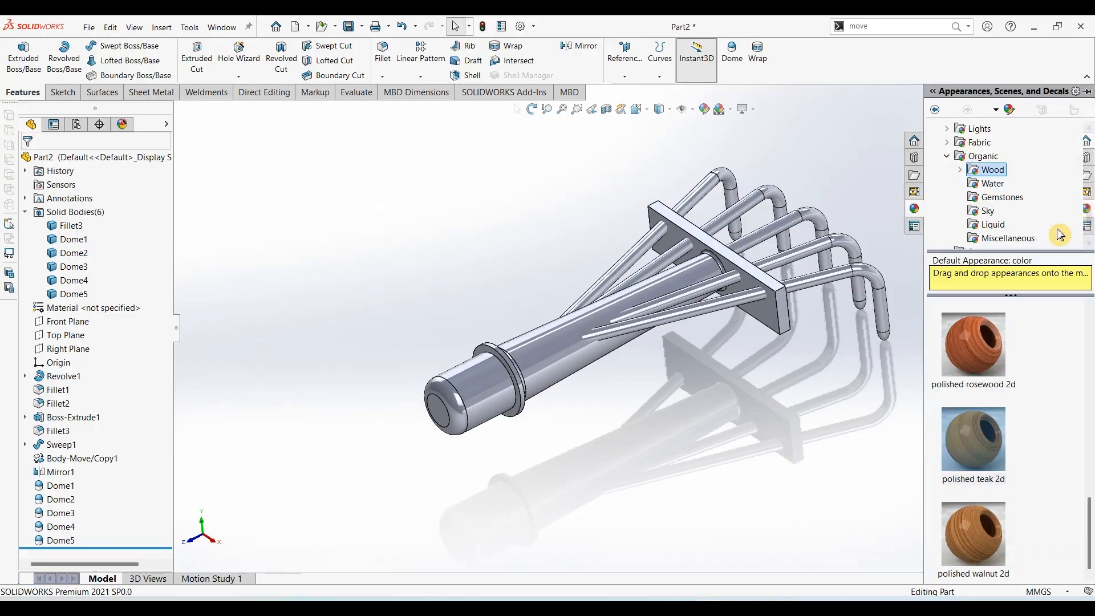
scroll(992, 185, up, 5)
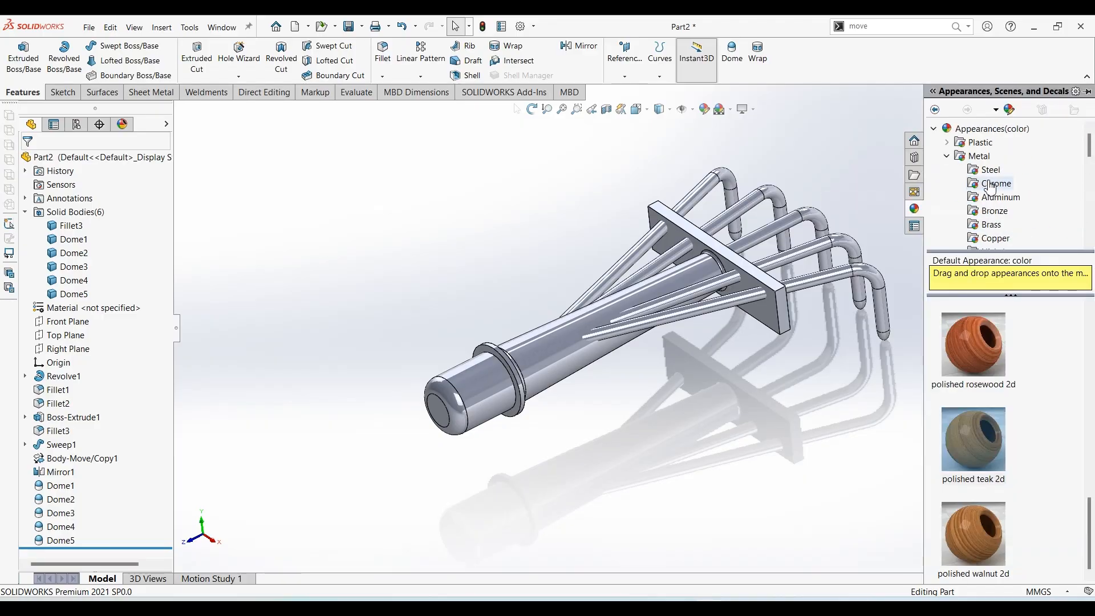
click(990, 169)
click(977, 334)
double_click(976, 334)
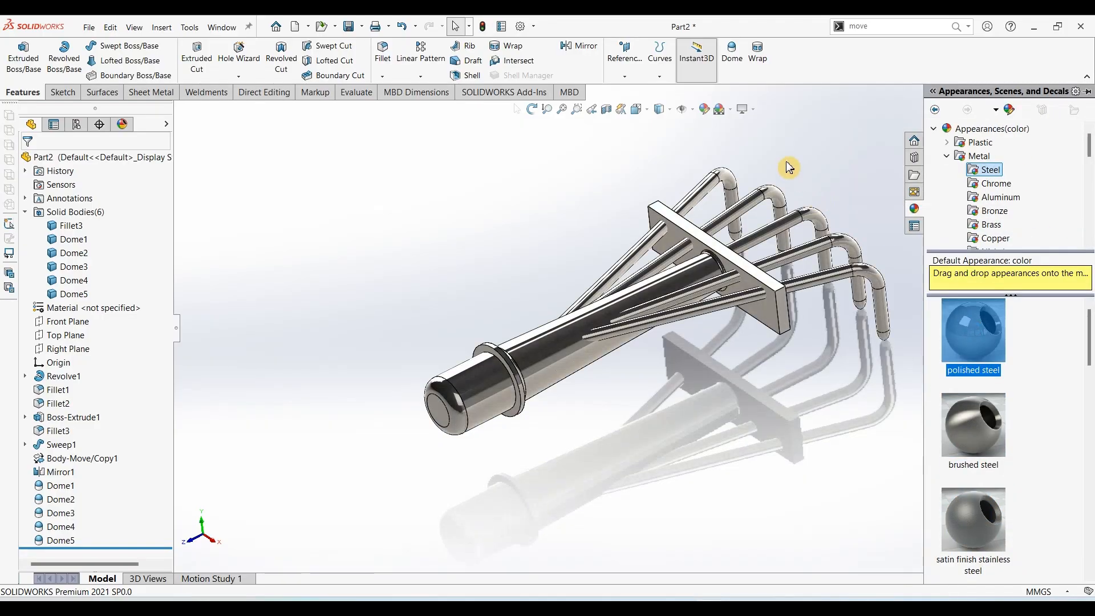
Change the display scene to a plain white background without floor reflections
click(730, 109)
click(727, 148)
middle_drag(462, 293, 410, 270)
drag(410, 271, 489, 315)
right_click(489, 314)
click(504, 320)
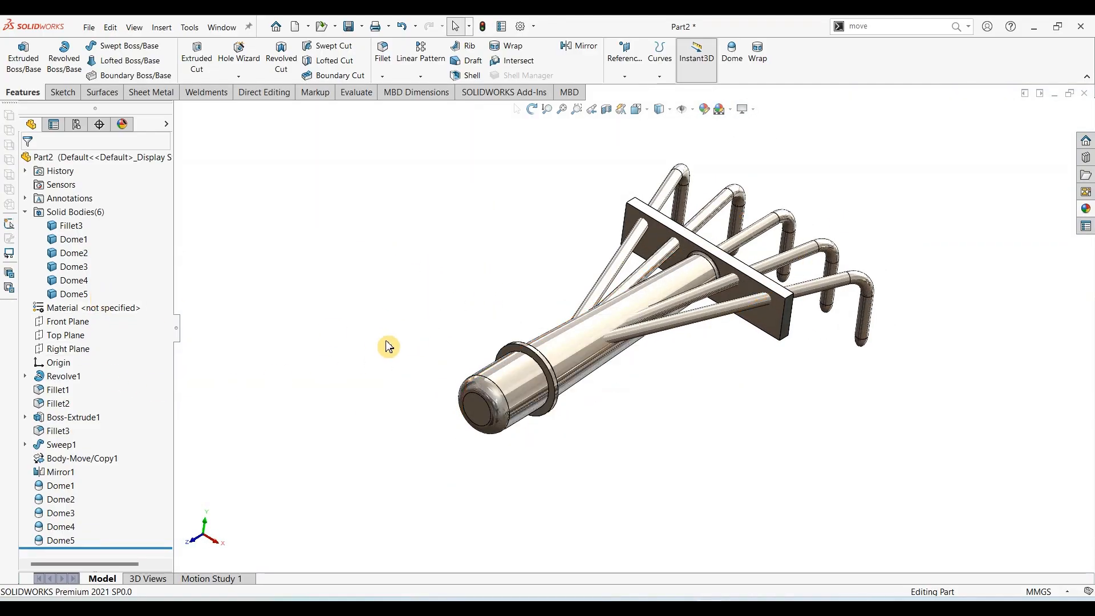
middle_drag(467, 344, 453, 340)
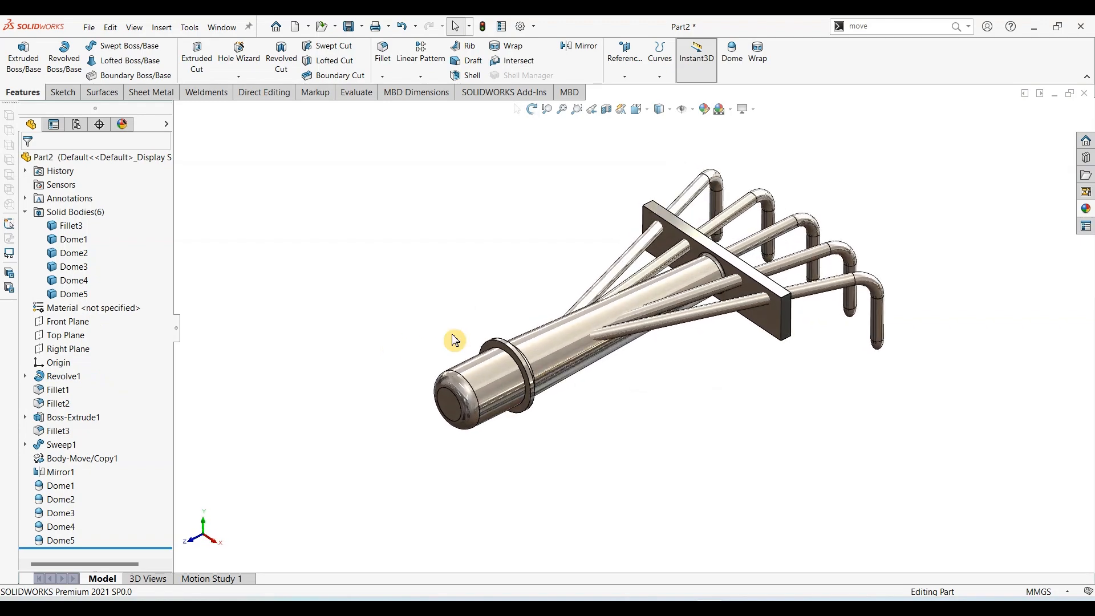